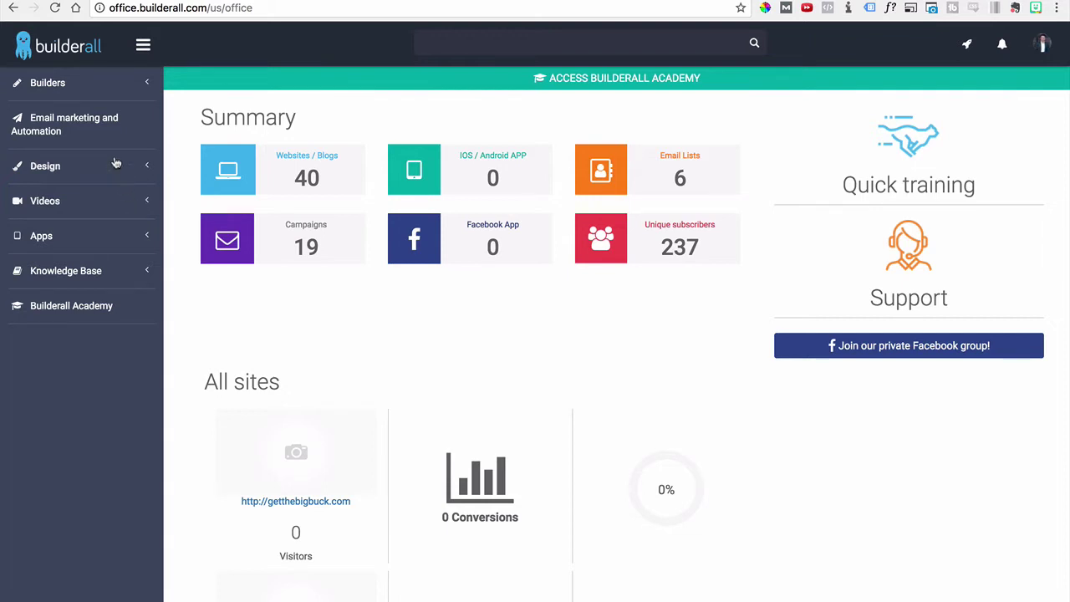
# Start a new website in the Drag n Drop Site Builder
pyautogui.click(52, 85)
pyautogui.click(67, 114)
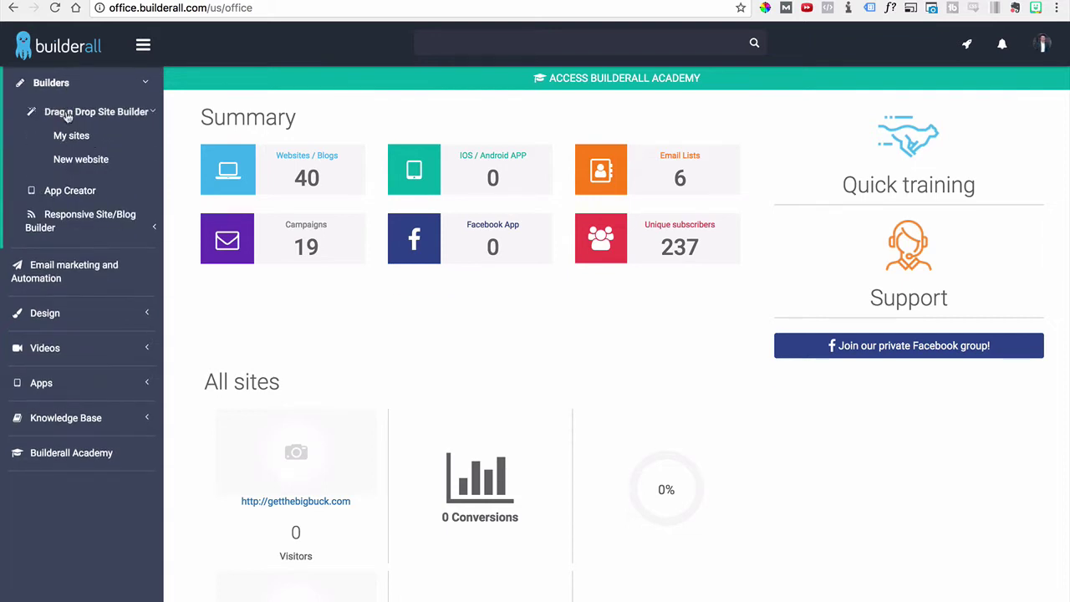
pyautogui.click(83, 161)
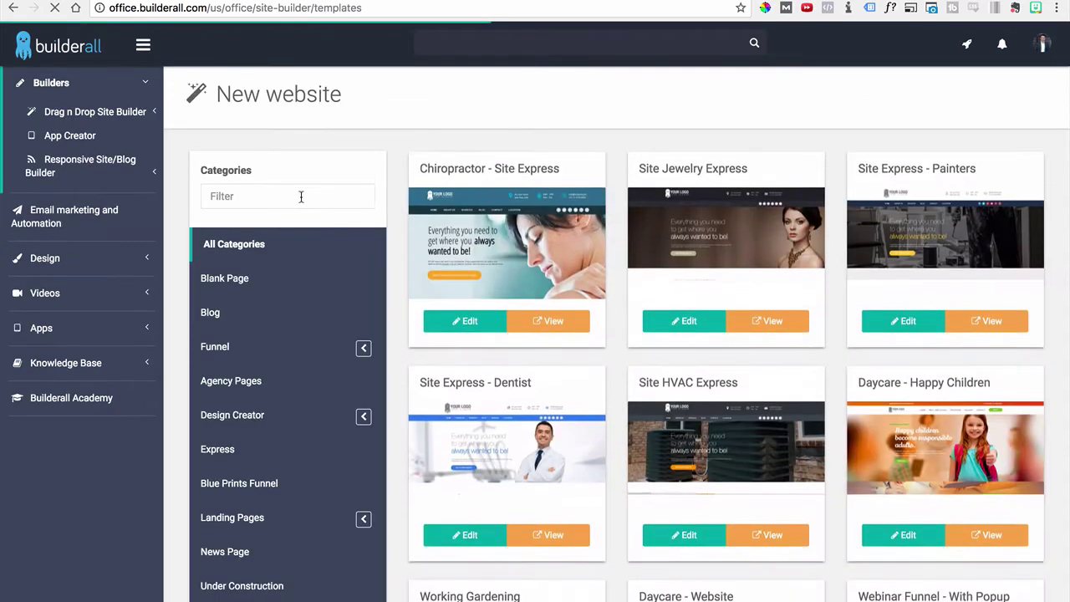
# Filter the template categories by "ex", choose Express, and open the Site Express - Sports Agency template for editing
pyautogui.click(301, 196)
pyautogui.write('ex')
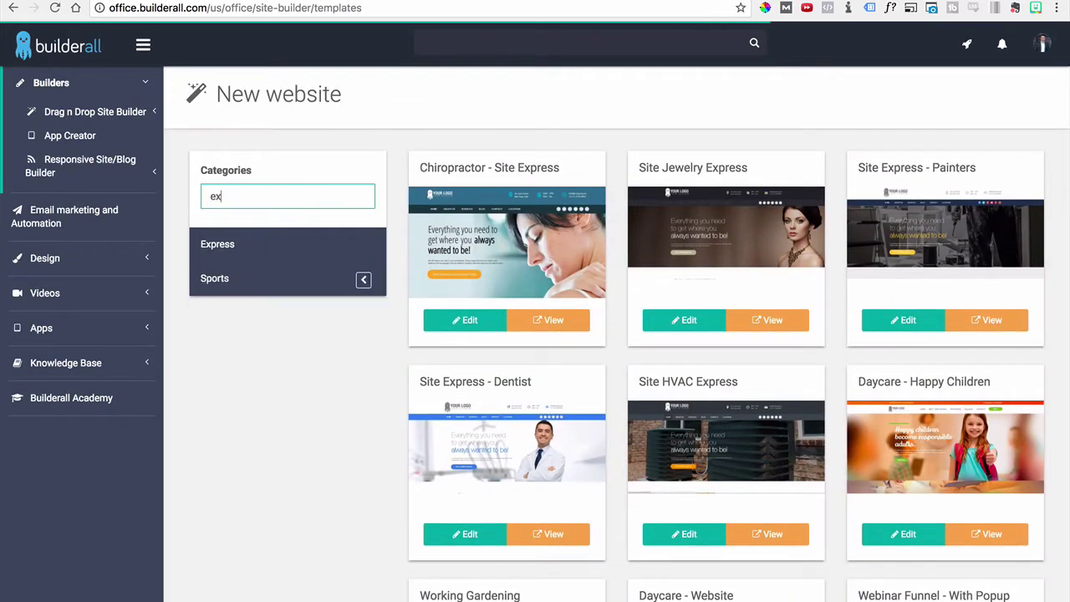
pyautogui.click(269, 253)
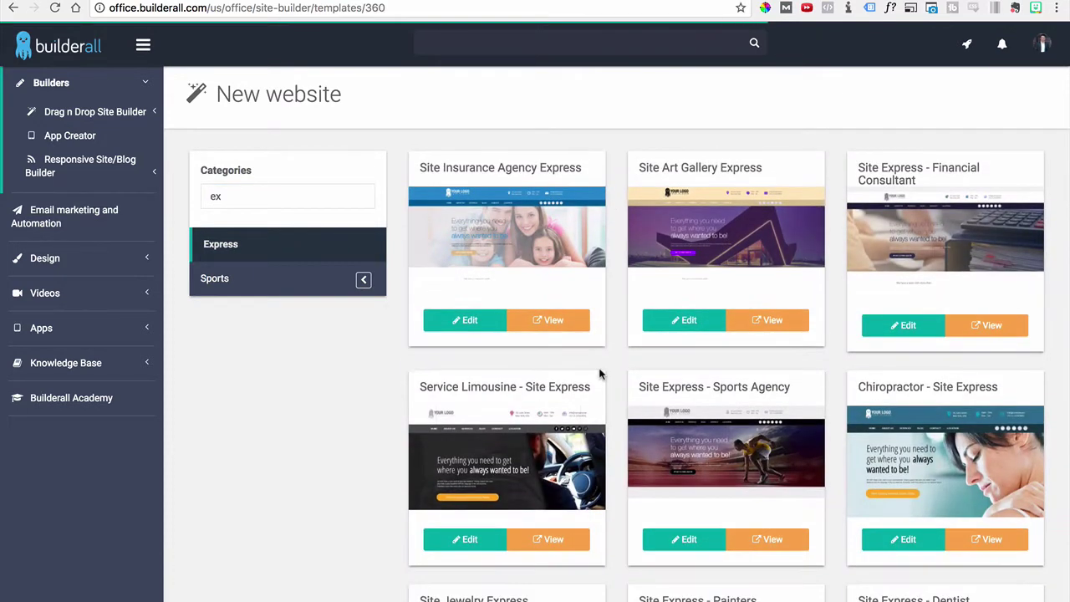
pyautogui.scroll(-1, 599, 375)
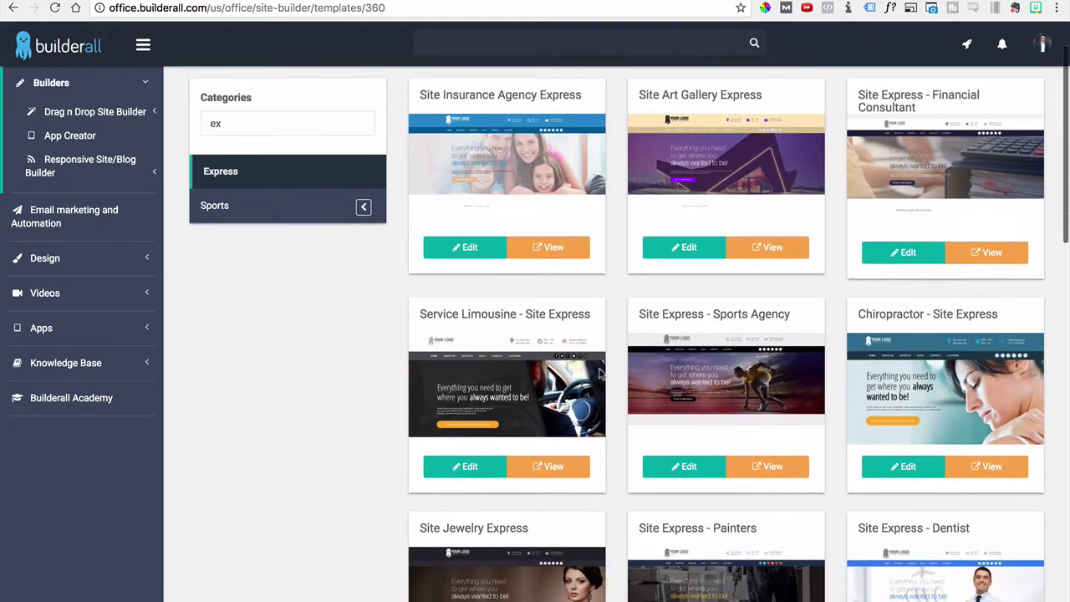
pyautogui.click(682, 466)
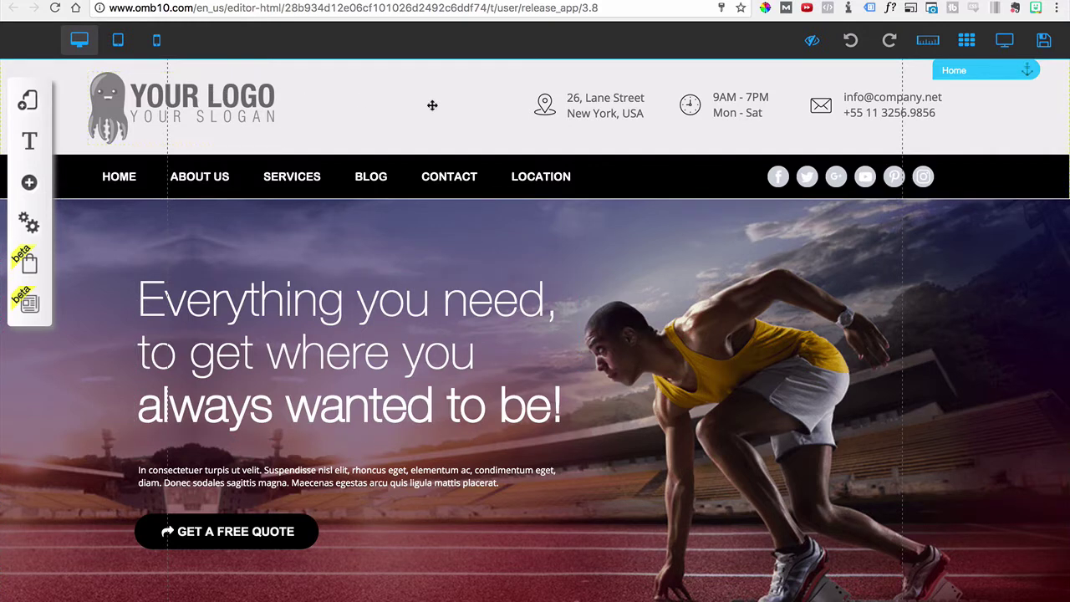
# Replace the header's placeholder logo with the black "logo" image from My File and scale it down
pyautogui.click(228, 90)
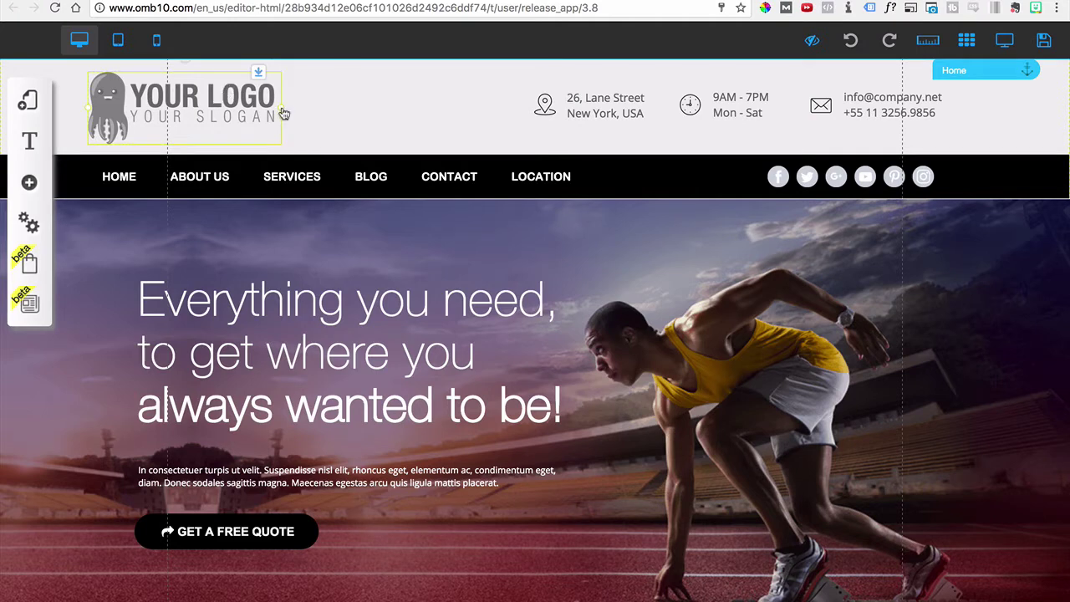
pyautogui.moveTo(281, 108)
pyautogui.mouseDown()
pyautogui.moveTo(244, 107)
pyautogui.moveTo(351, 106)
pyautogui.moveTo(262, 119)
pyautogui.moveTo(271, 123)
pyautogui.mouseUp()
pyautogui.doubleClick(237, 119)
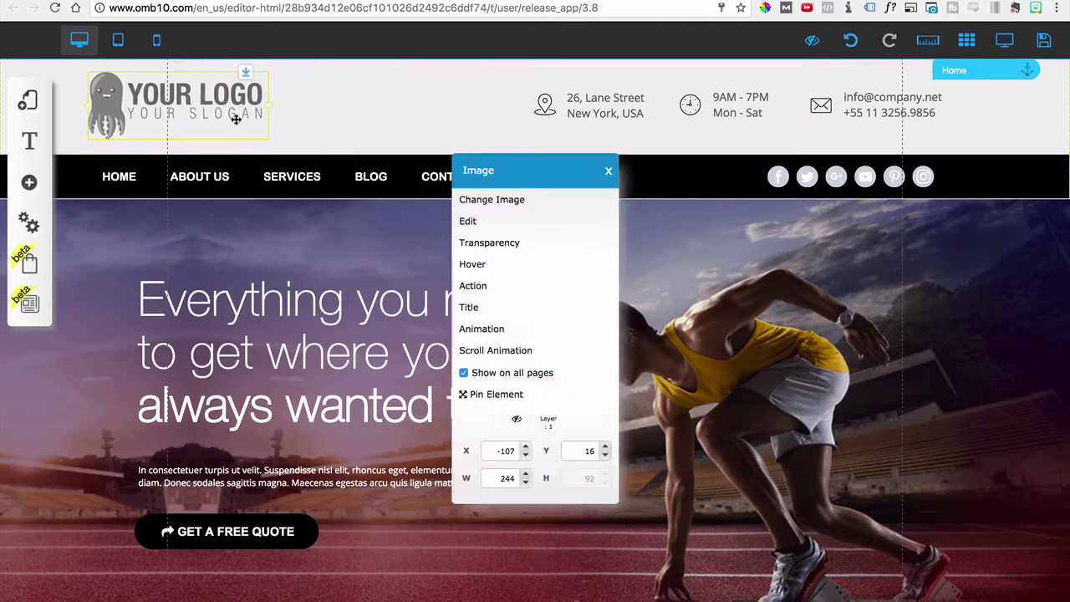
pyautogui.click(496, 203)
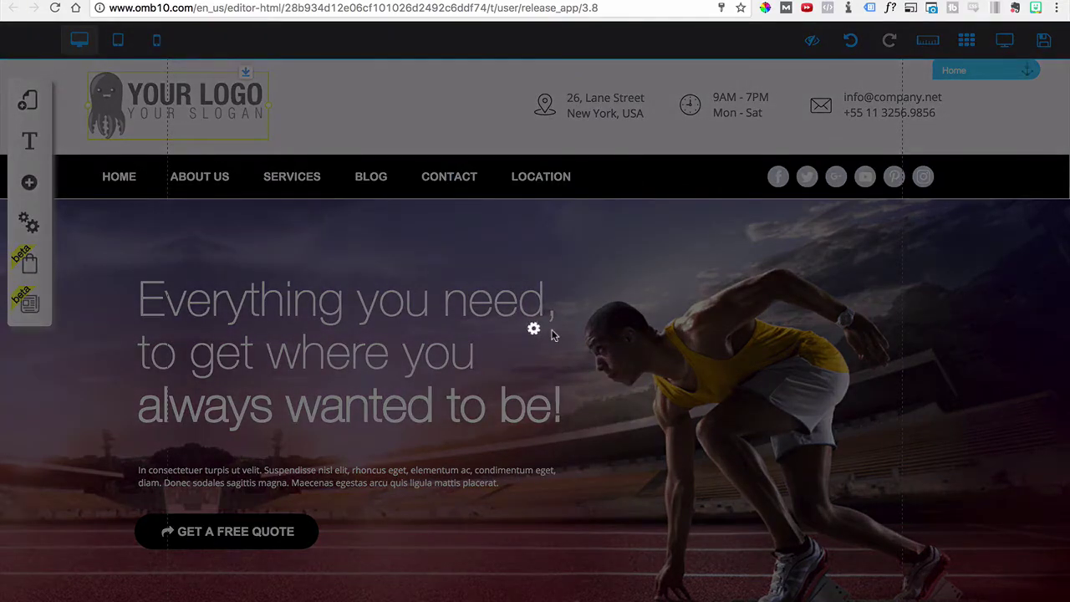
pyautogui.scroll(-5, 694, 401)
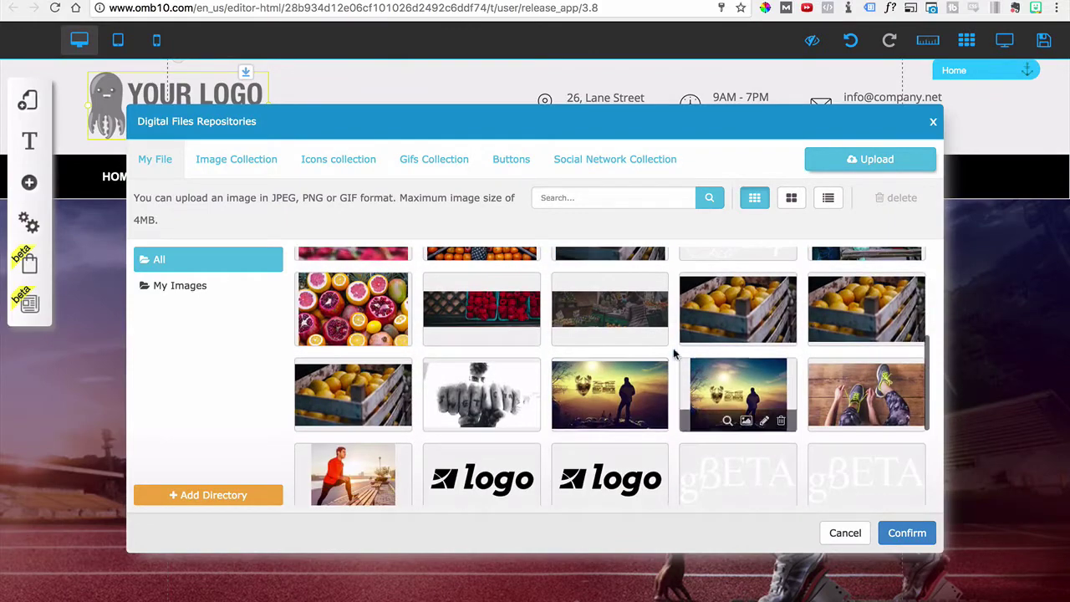
pyautogui.click(619, 480)
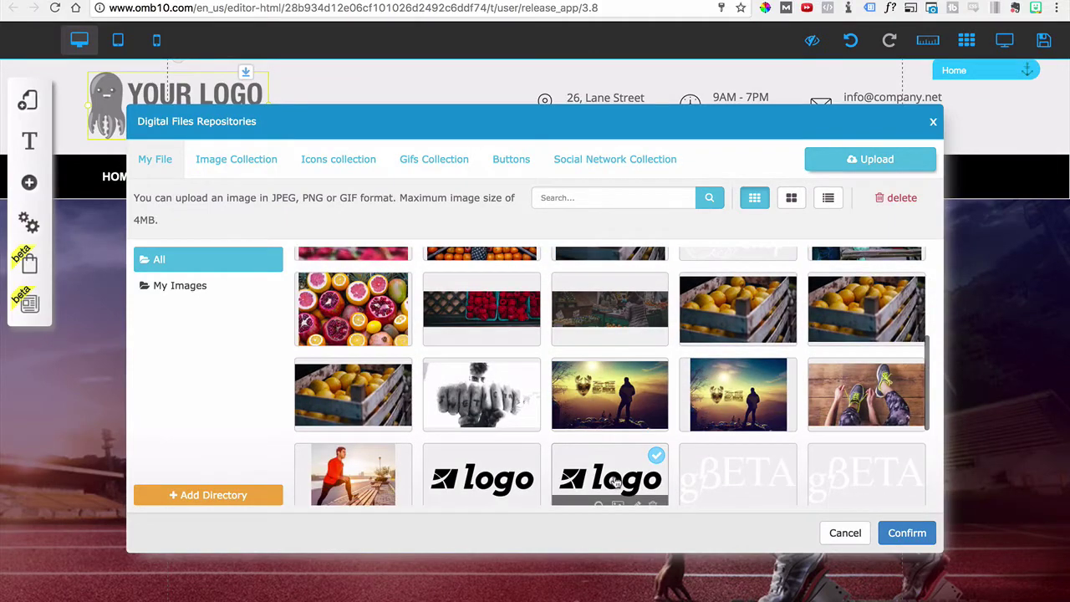
pyautogui.click(907, 533)
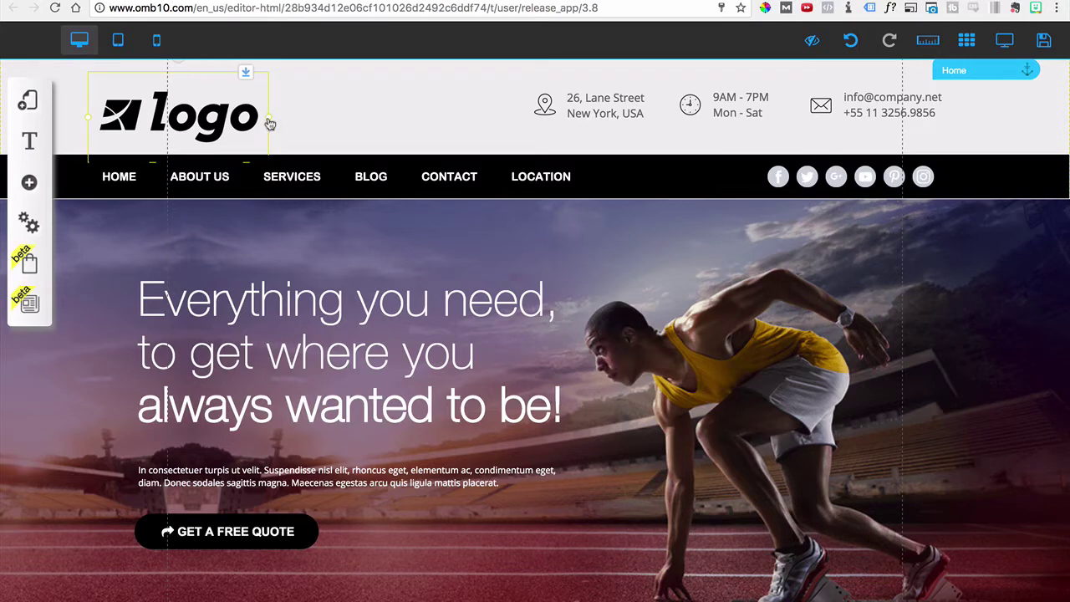
pyautogui.moveTo(269, 124); pyautogui.dragTo(192, 126)
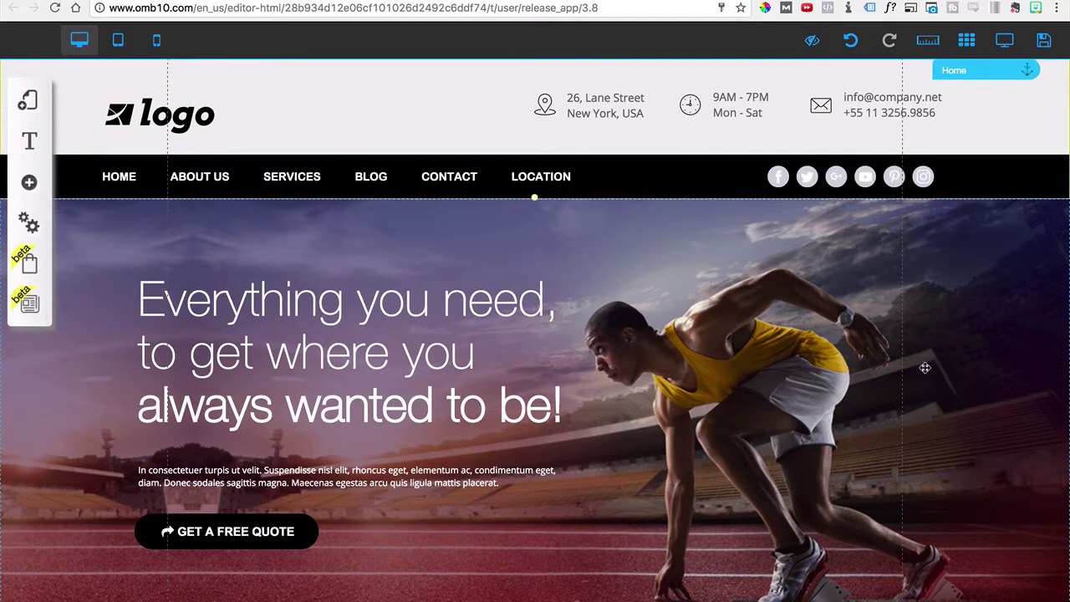
# Replace the word "where" in the hero headline with "sdad"
pyautogui.click(506, 330)
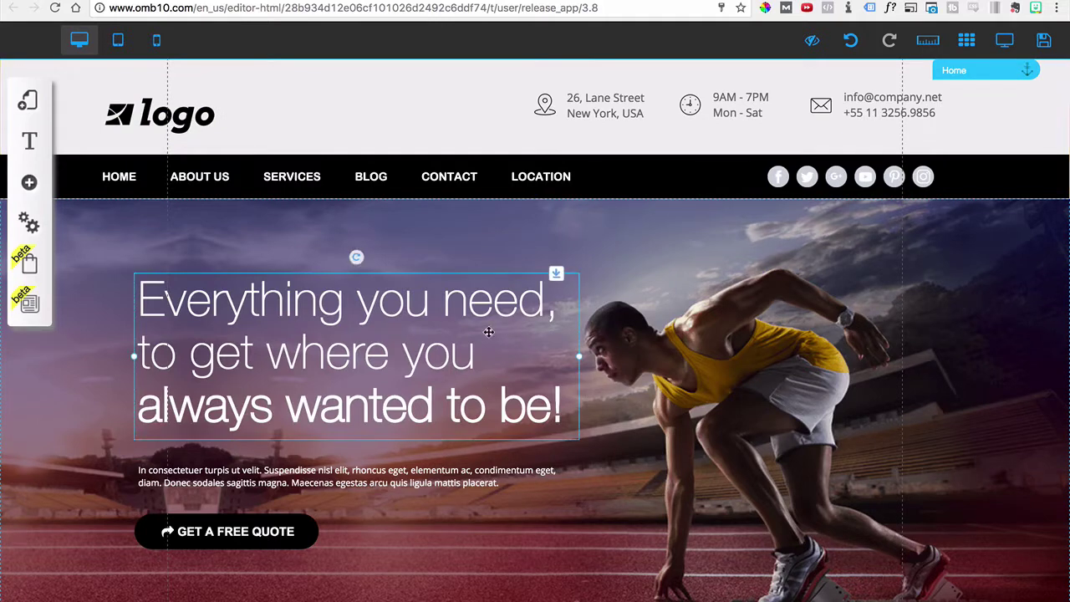
pyautogui.doubleClick(341, 335)
pyautogui.doubleClick(325, 352)
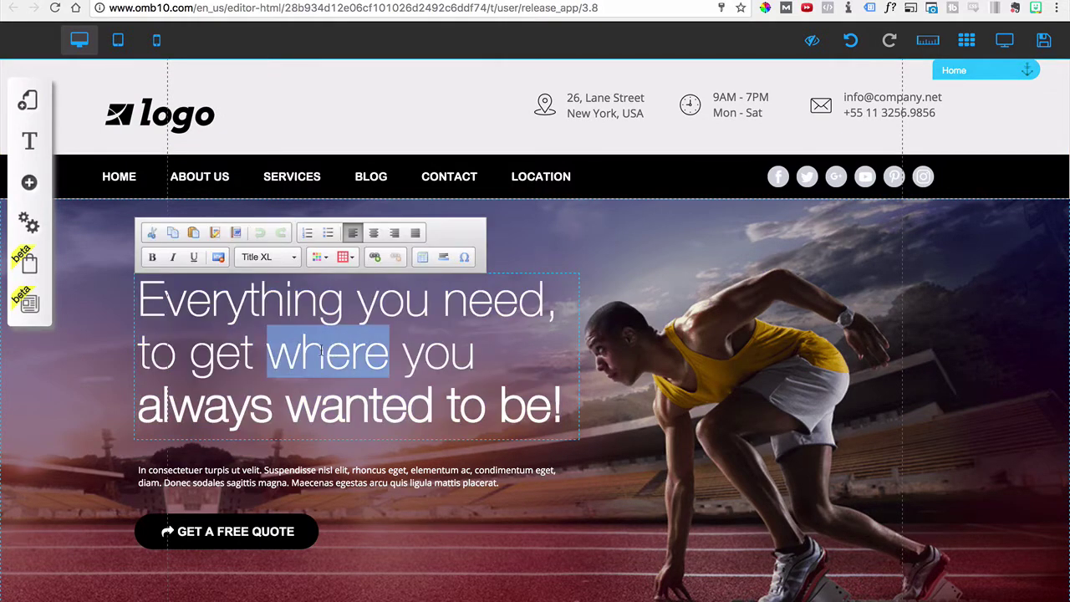
pyautogui.write('sdad')
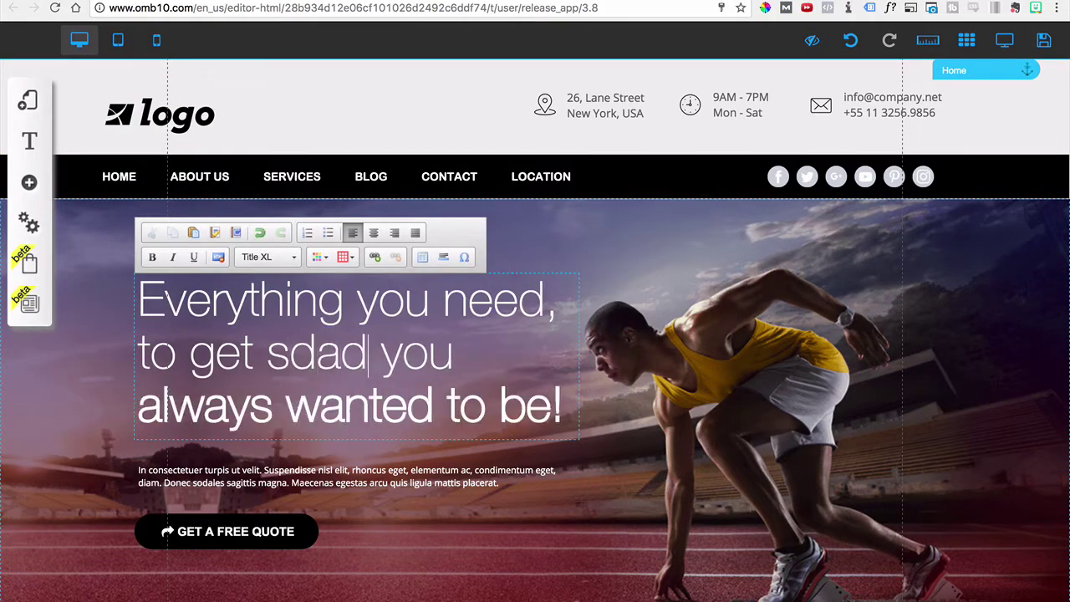
pyautogui.click(746, 357)
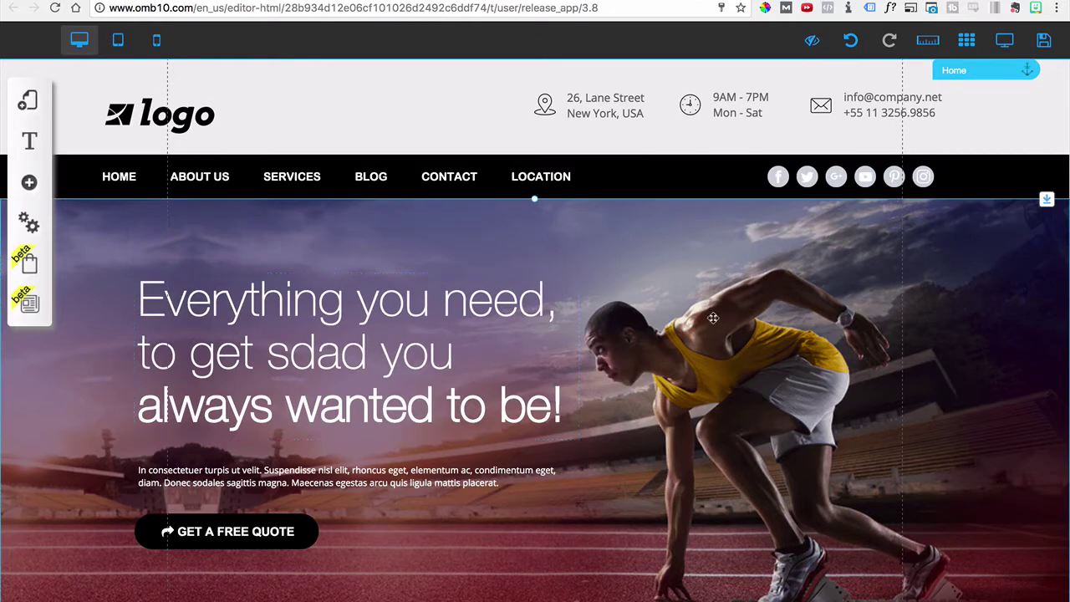
# Preview the desktop version of the page, look through its sections, and return to editing
pyautogui.scroll(-2, 713, 318)
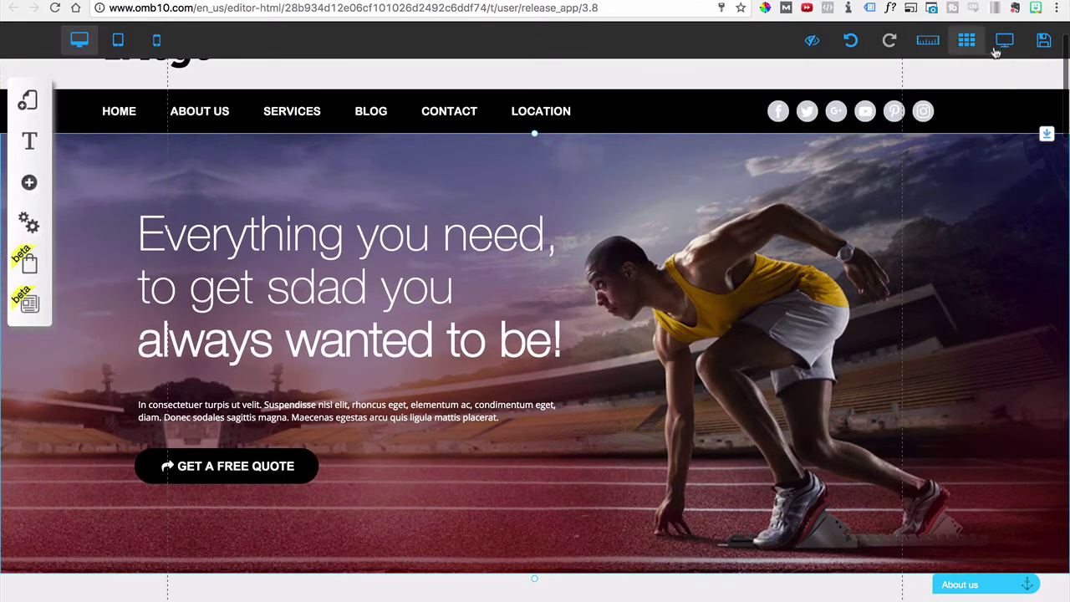
pyautogui.click(1004, 40)
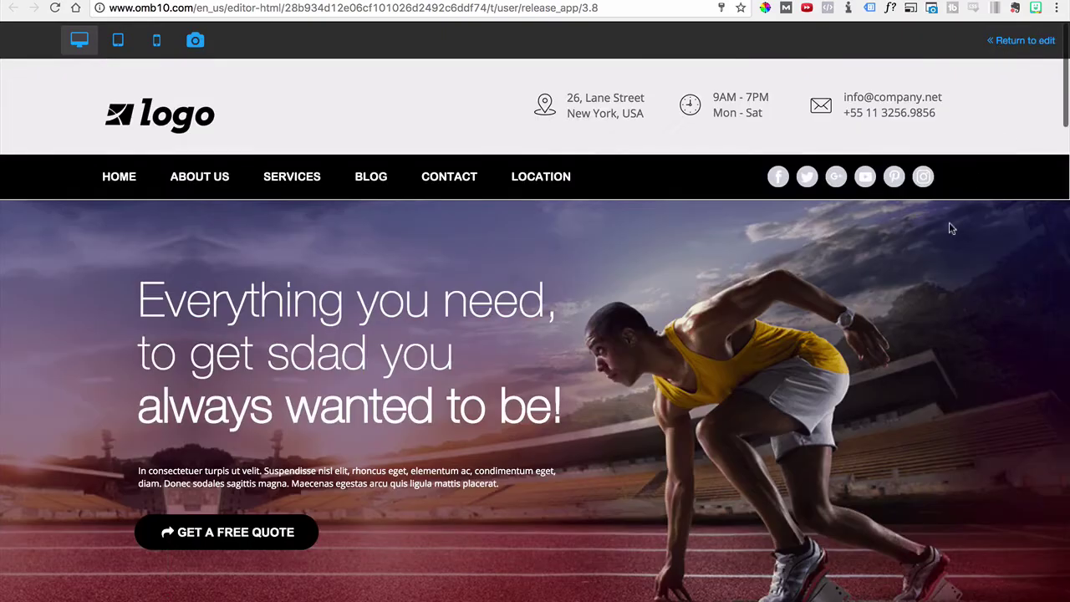
pyautogui.scroll(-5, 695, 309)
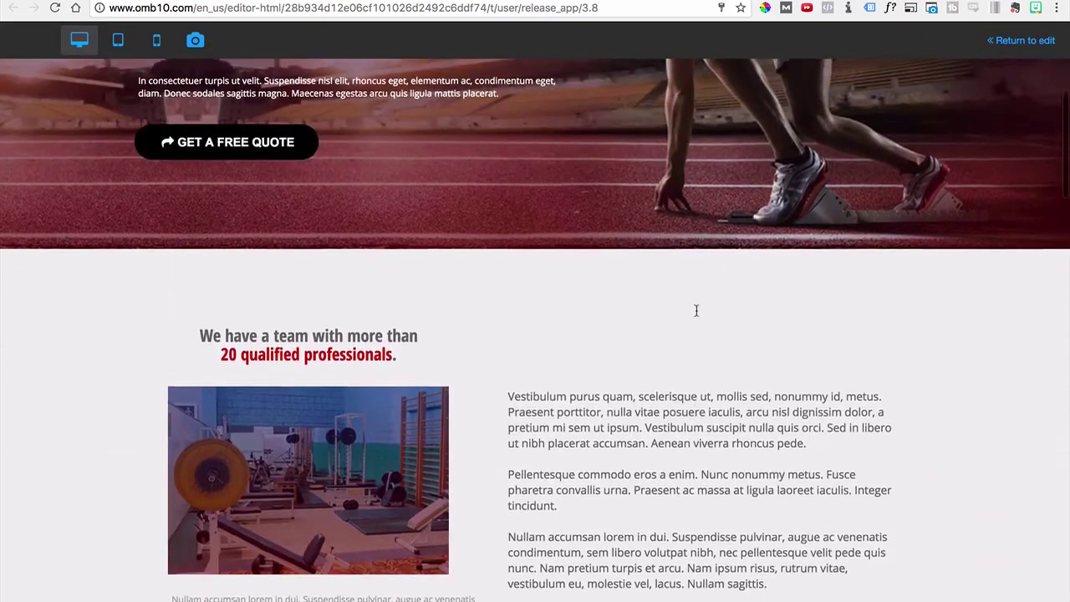
pyautogui.scroll(5, 696, 310)
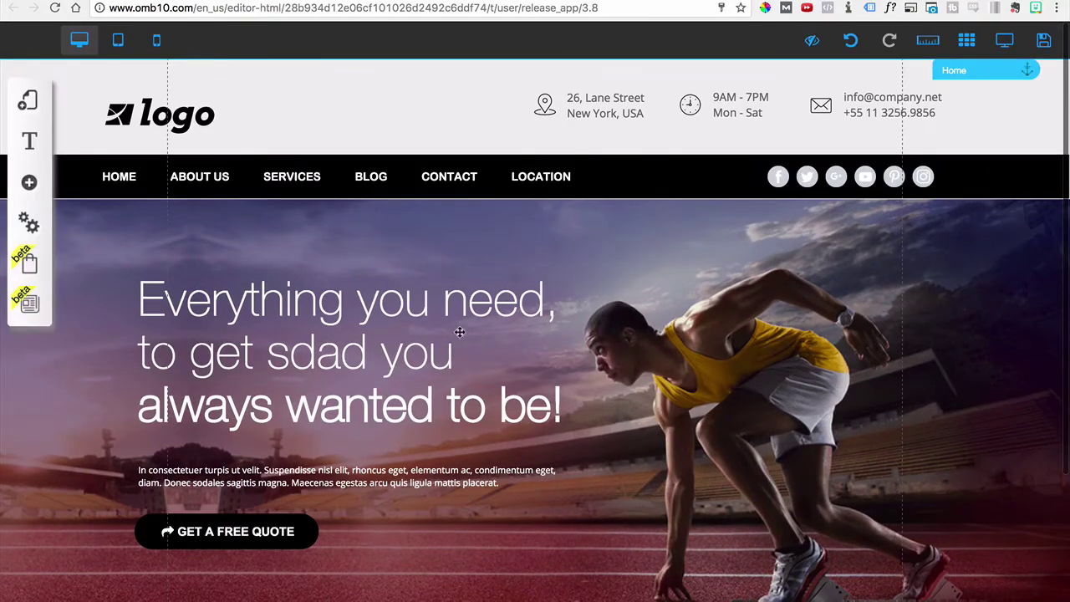
# In the tablet layout, move the GET A FREE QUOTE button down and the hero headline up, clear of the paragraph
pyautogui.click(116, 42)
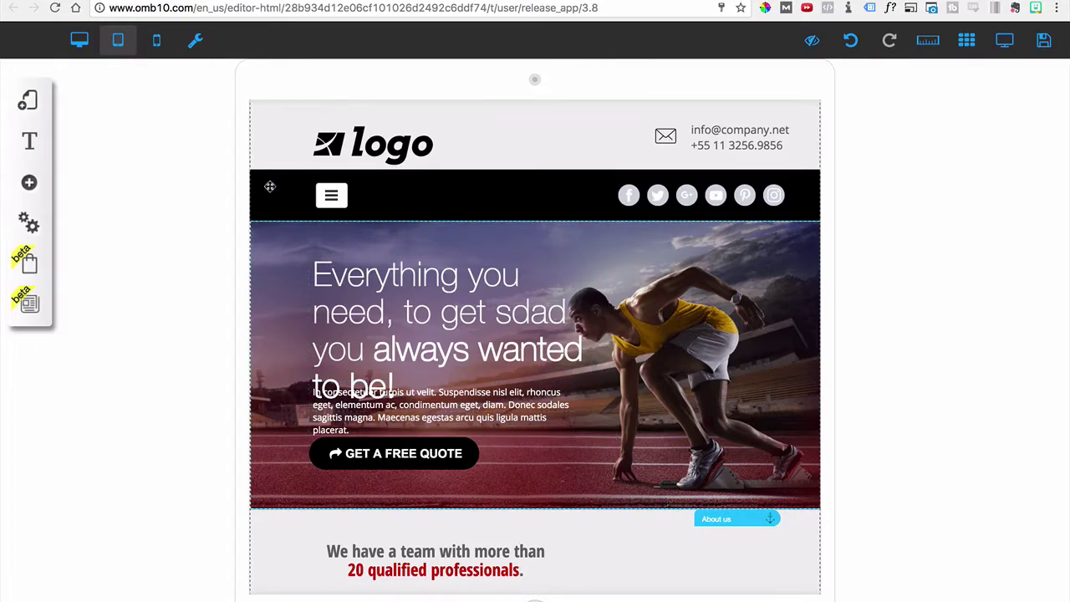
pyautogui.click(452, 462)
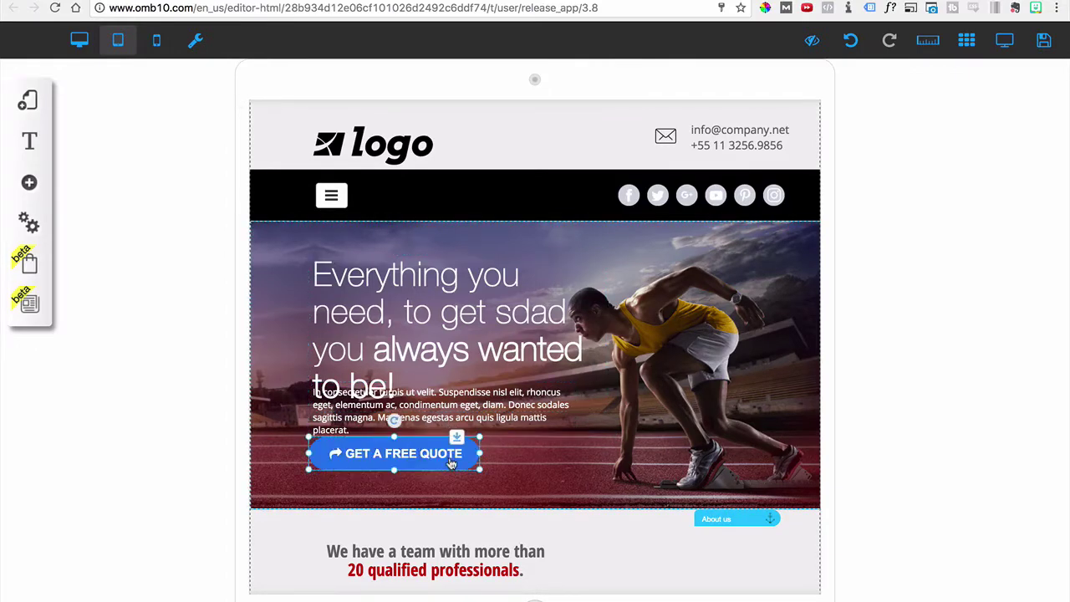
pyautogui.moveTo(451, 462); pyautogui.dragTo(451, 482)
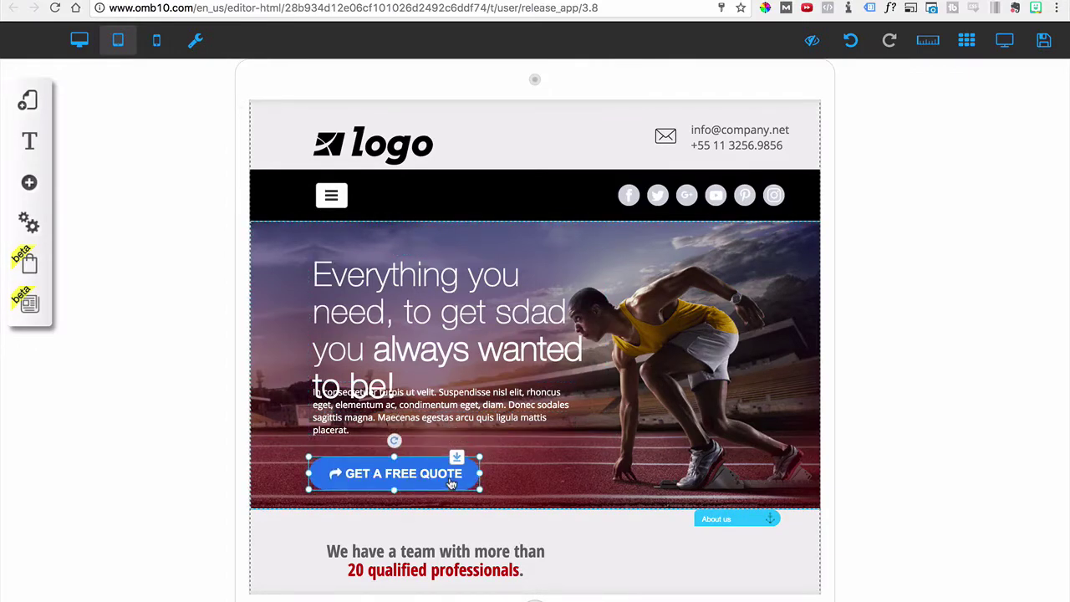
pyautogui.click(460, 357)
pyautogui.moveTo(461, 357); pyautogui.dragTo(460, 331)
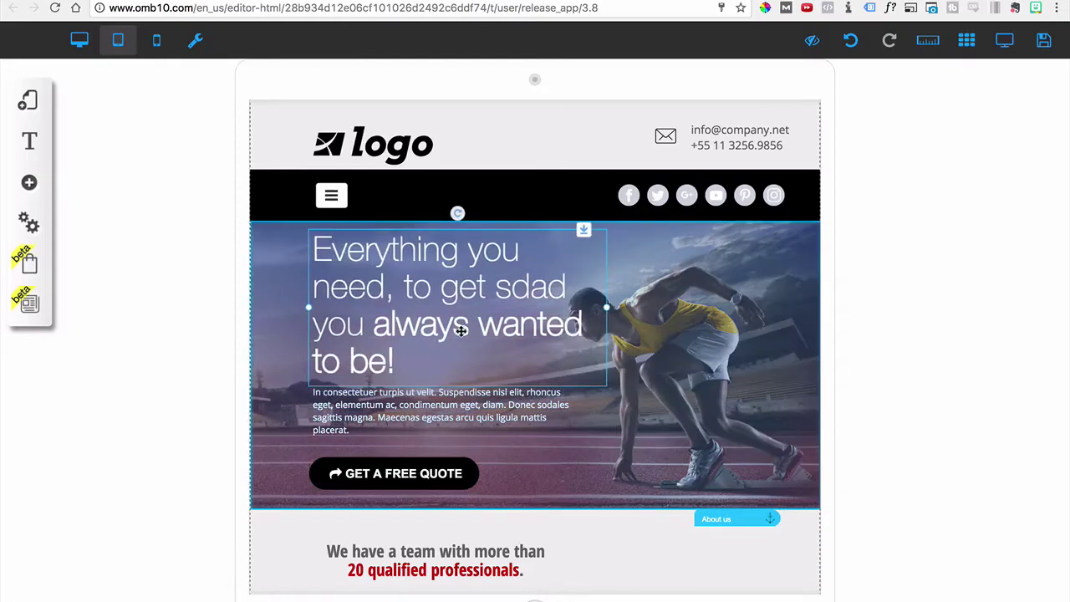
pyautogui.click(511, 479)
# Examine the tablet layout's hero and About us sections for spacing and overlapping elements
pyautogui.scroll(-2, 514, 476)
pyautogui.scroll(2, 527, 473)
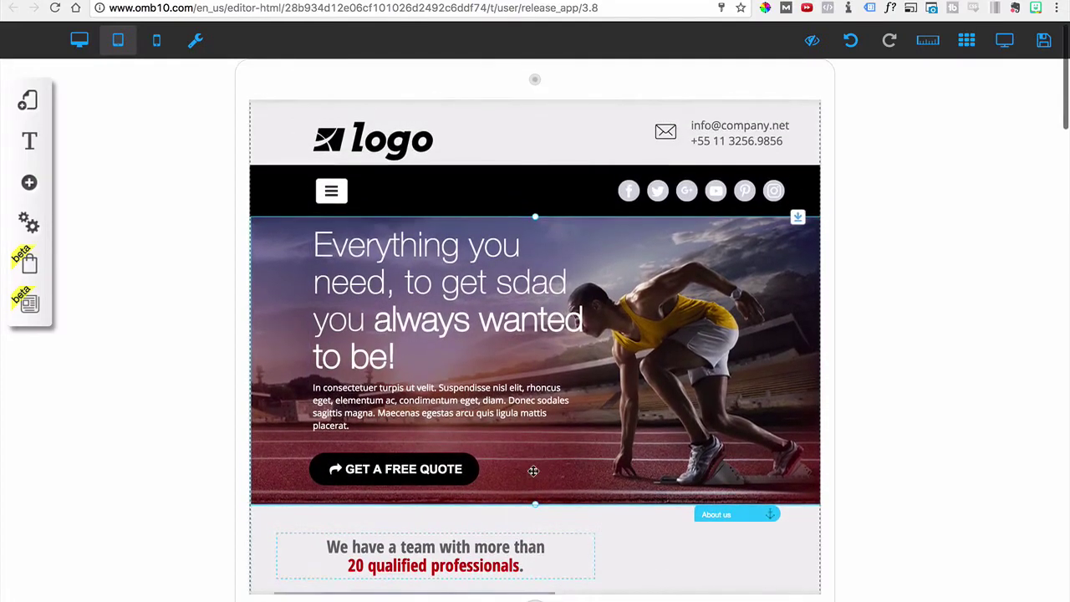
pyautogui.click(510, 550)
pyautogui.scroll(-3, 512, 552)
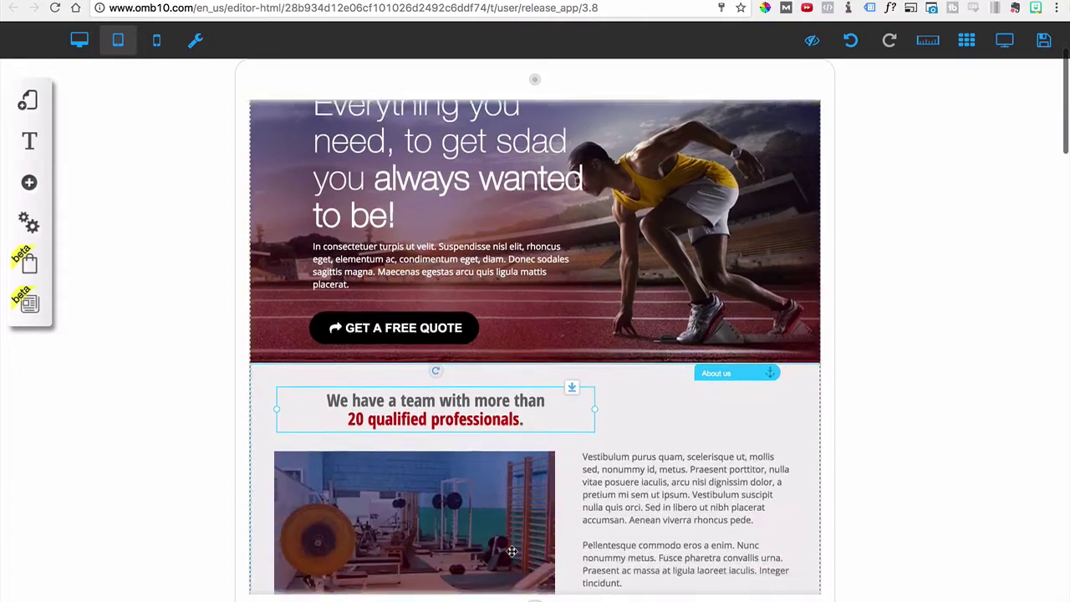
pyautogui.scroll(-7, 512, 551)
pyautogui.scroll(6, 585, 348)
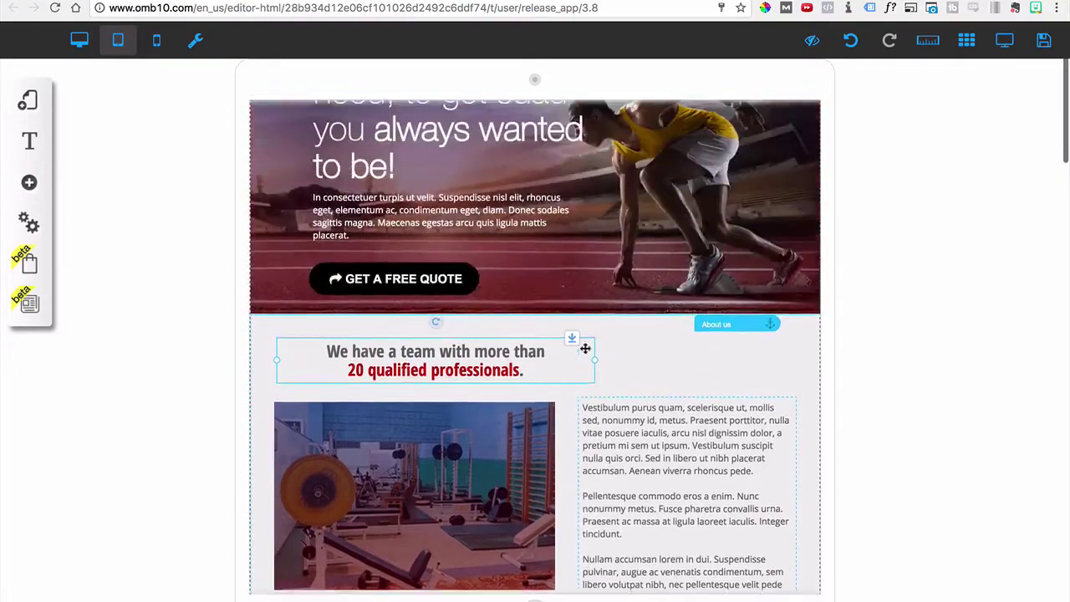
pyautogui.scroll(4, 585, 348)
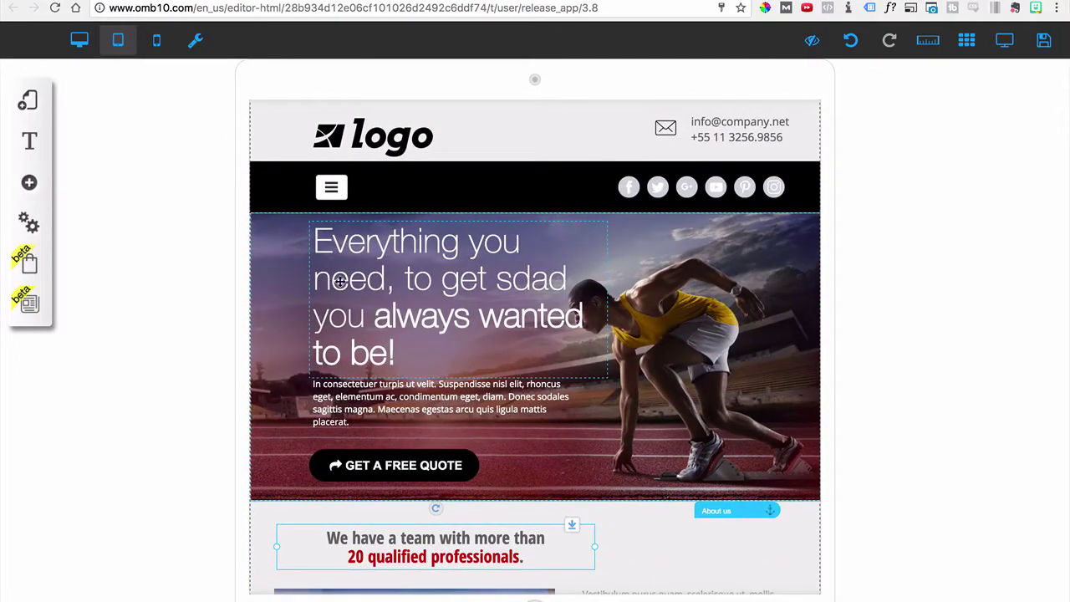
pyautogui.scroll(-2, 473, 215)
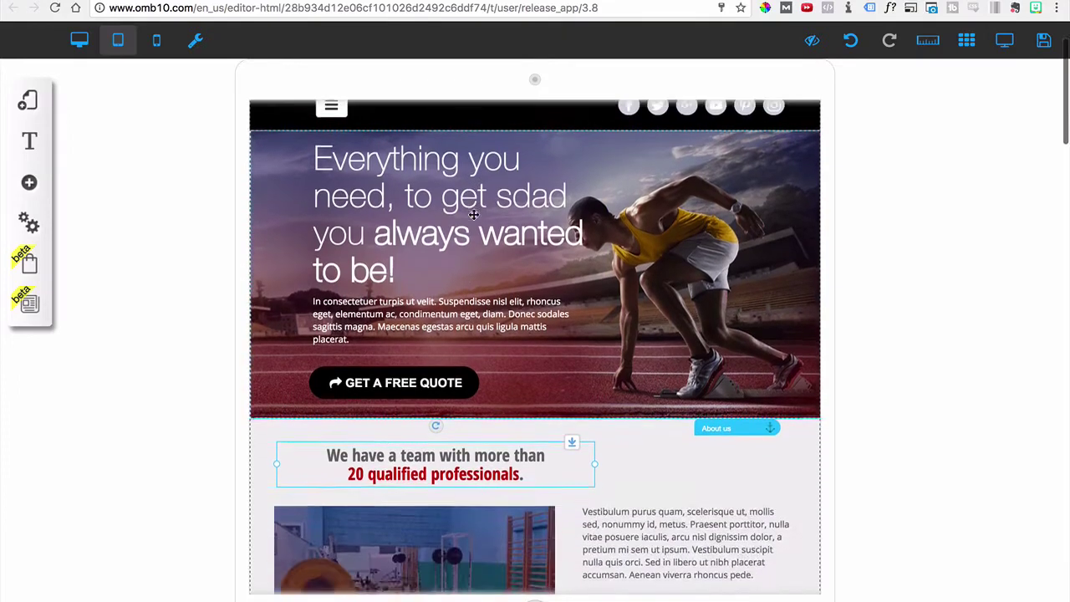
pyautogui.scroll(2, 502, 226)
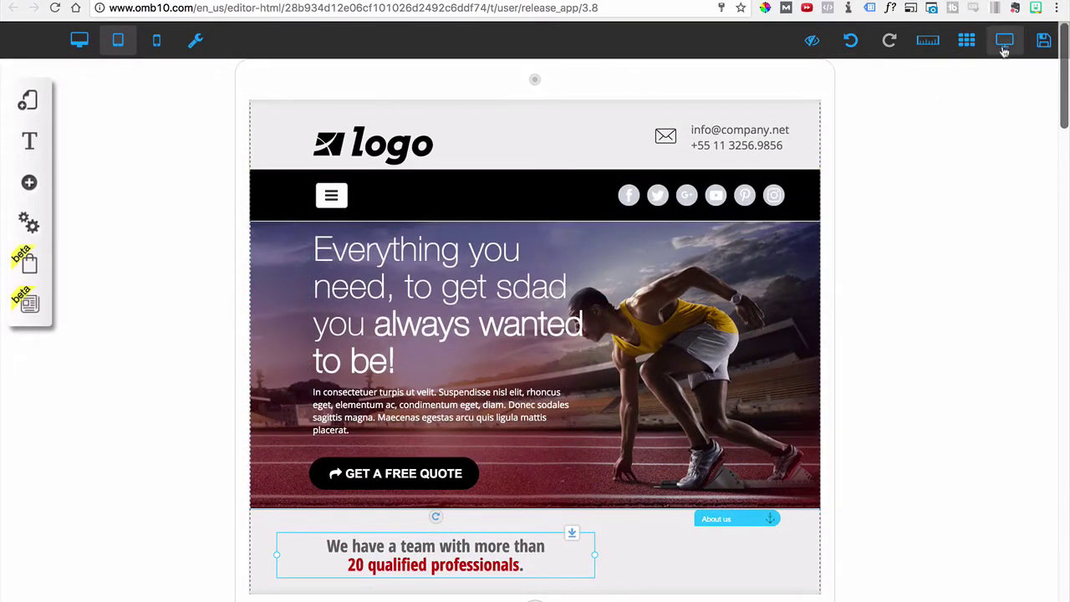
# Preview the tablet version of the page, check the hero section, and return to editing
pyautogui.click(1004, 42)
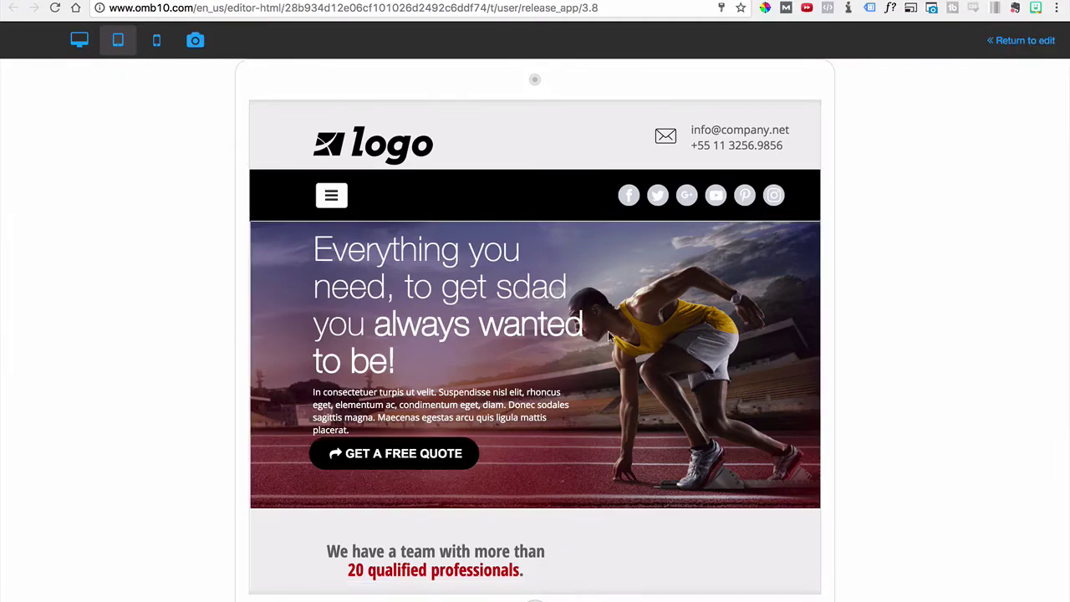
pyautogui.scroll(-3, 608, 330)
pyautogui.scroll(3, 607, 330)
pyautogui.scroll(-1, 607, 330)
pyautogui.scroll(1, 1043, 127)
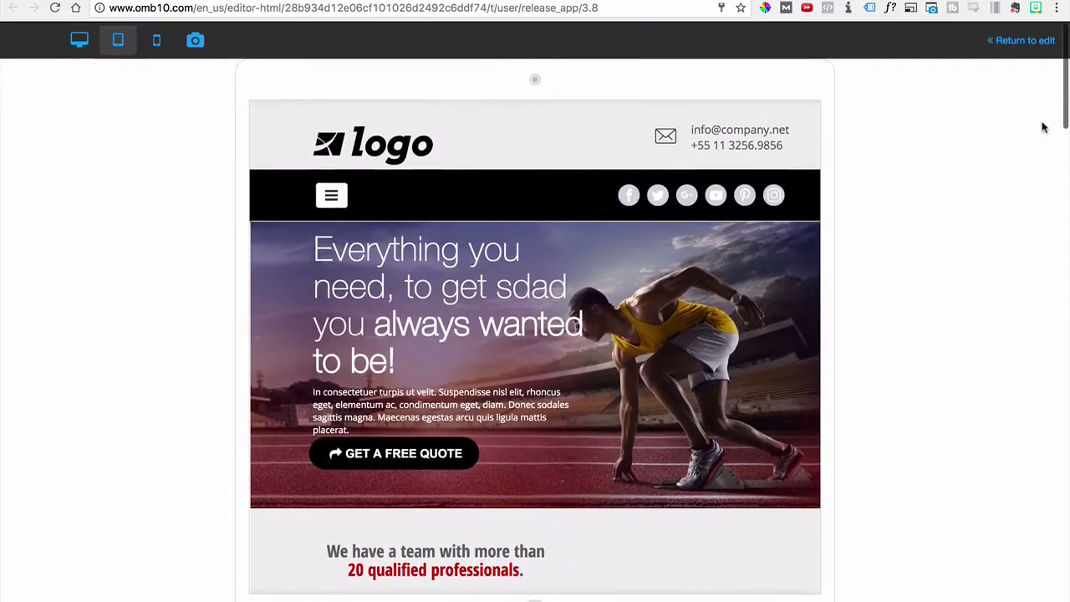
pyautogui.click(1024, 41)
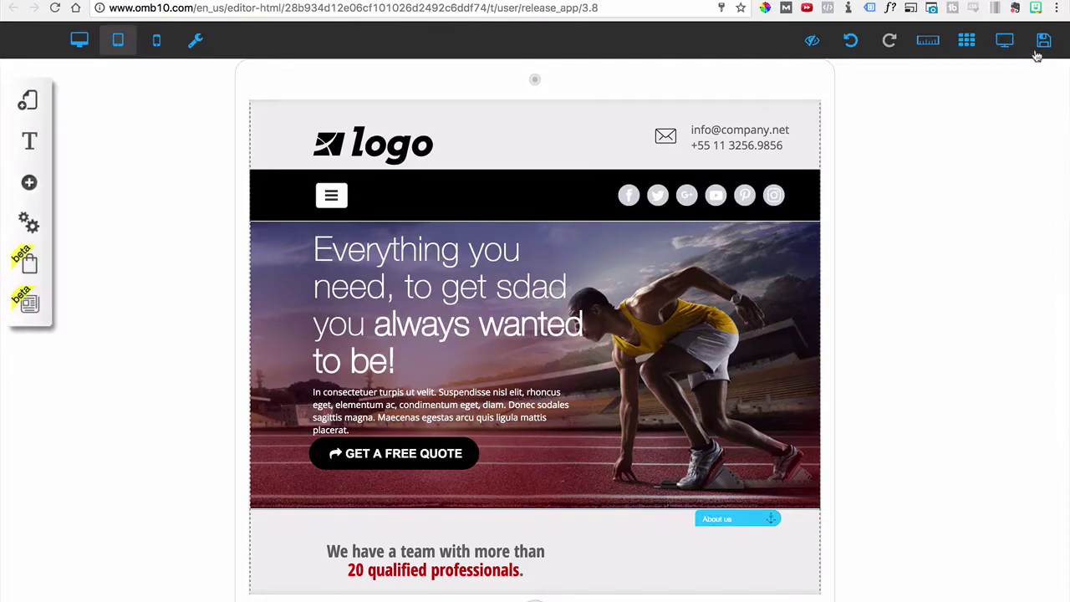
# Undo the last move of the hero headline in the tablet layout
pyautogui.click(851, 42)
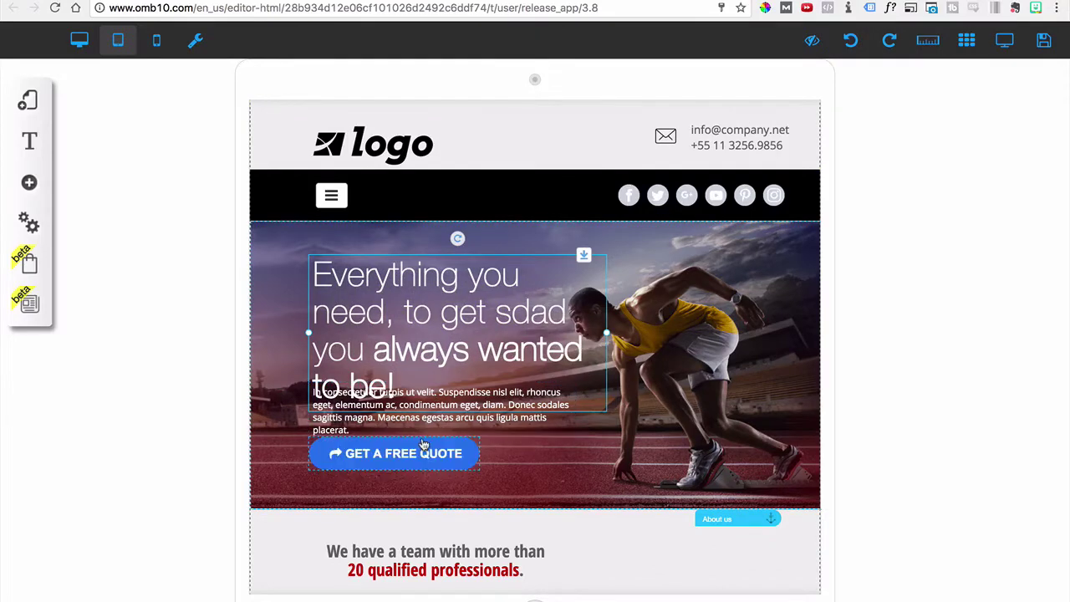
# In the tablet layout, move the GET A FREE QUOTE button and the hero paragraph down, clear of the headline
pyautogui.click(424, 444)
pyautogui.moveTo(424, 443)
pyautogui.mouseDown()
pyautogui.moveTo(417, 473)
pyautogui.moveTo(427, 463)
pyautogui.mouseUp()
pyautogui.moveTo(444, 417); pyautogui.dragTo(445, 436)
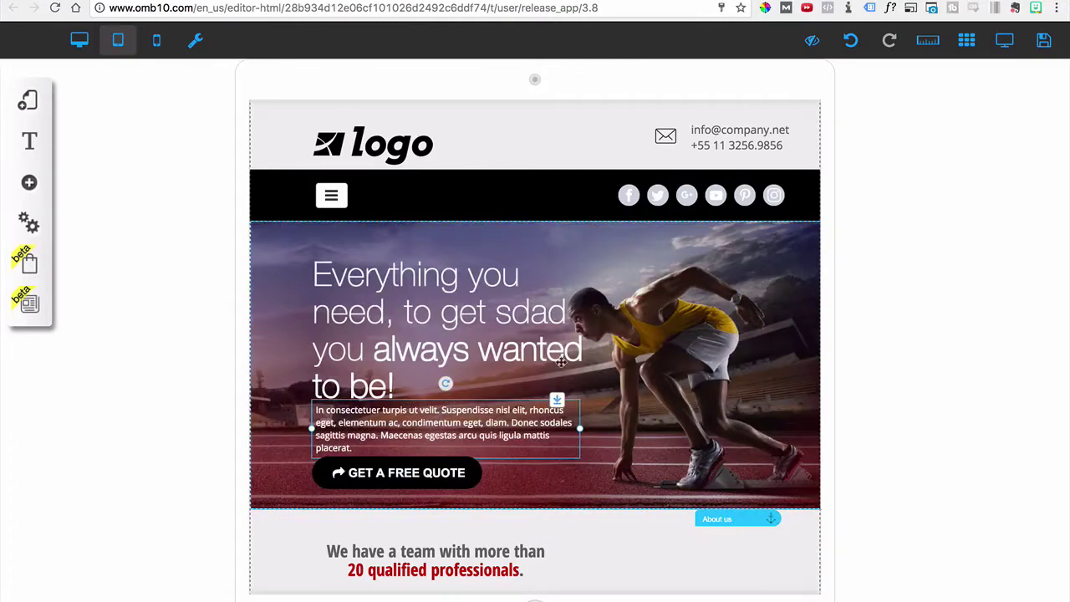
# Show the rulers and place a horizontal guide across the upper part of the hero section in the tablet layout
pyautogui.click(926, 41)
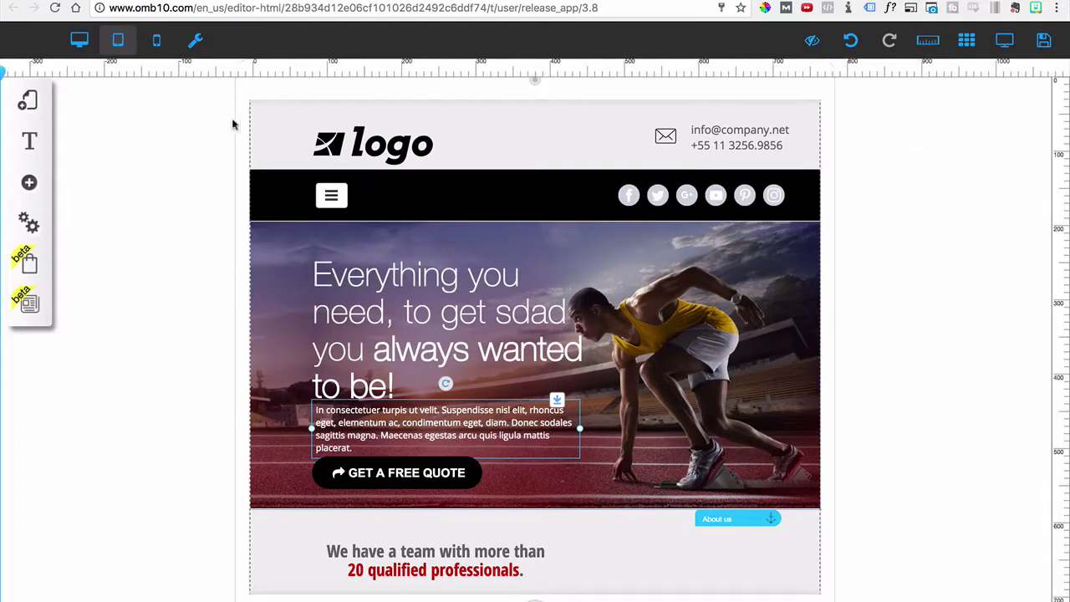
pyautogui.moveTo(1062, 419); pyautogui.dragTo(1040, 273)
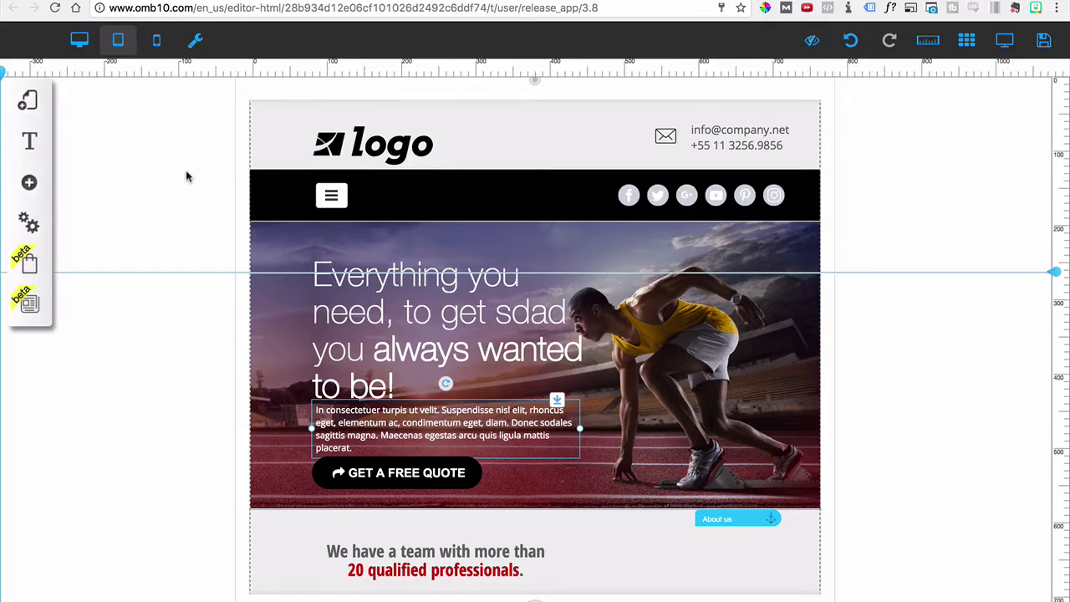
# Switch to the desktop layout and review the Sports Agency layout's available page templates and the Home page's Settings and SEO
pyautogui.click(79, 44)
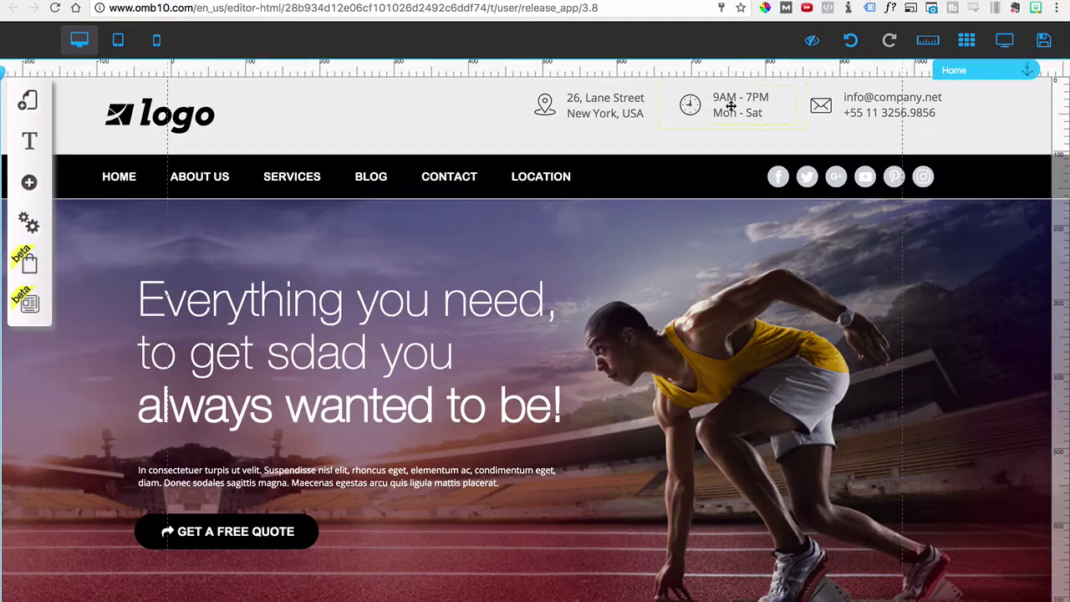
pyautogui.click(27, 101)
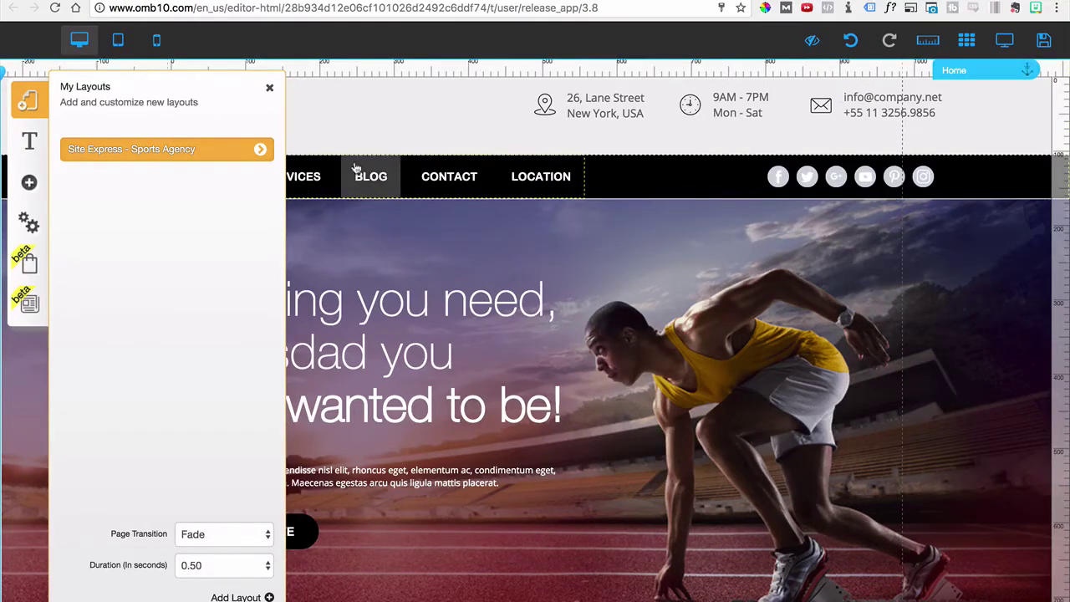
pyautogui.click(260, 151)
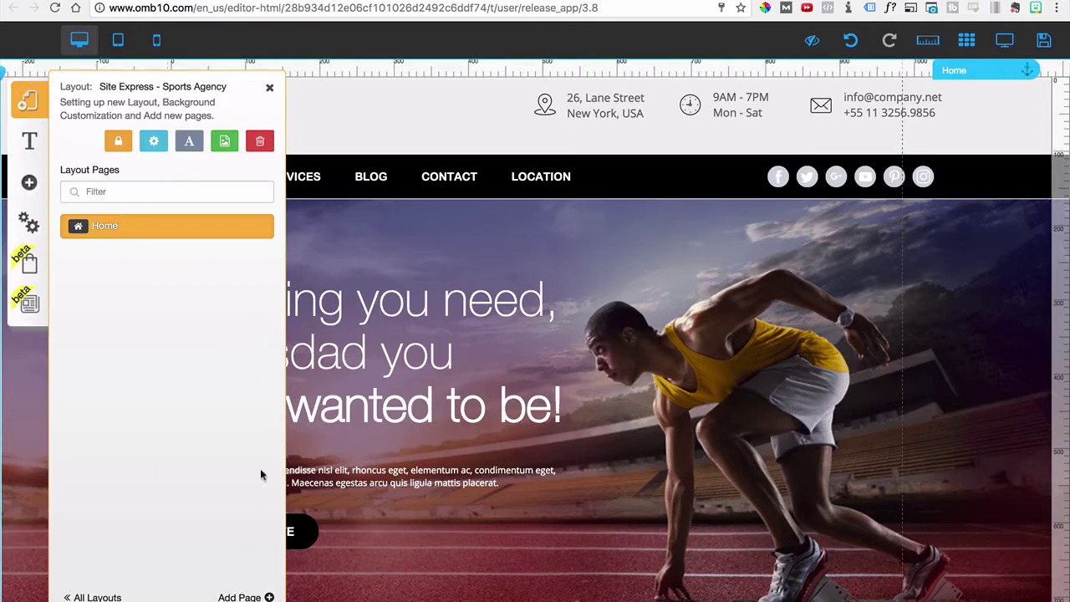
pyautogui.click(245, 597)
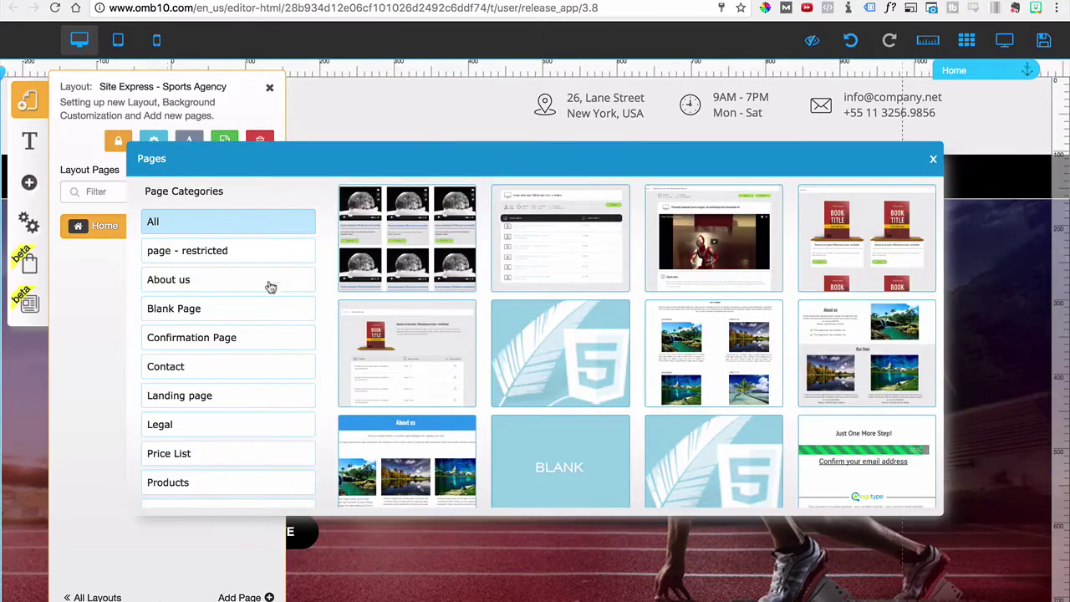
pyautogui.click(931, 158)
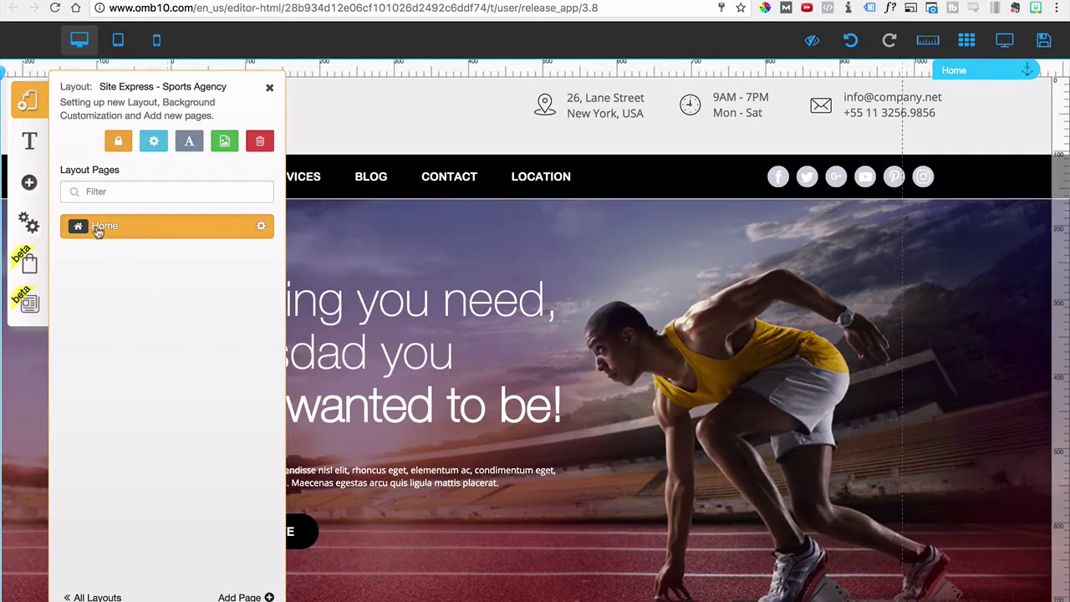
pyautogui.click(265, 230)
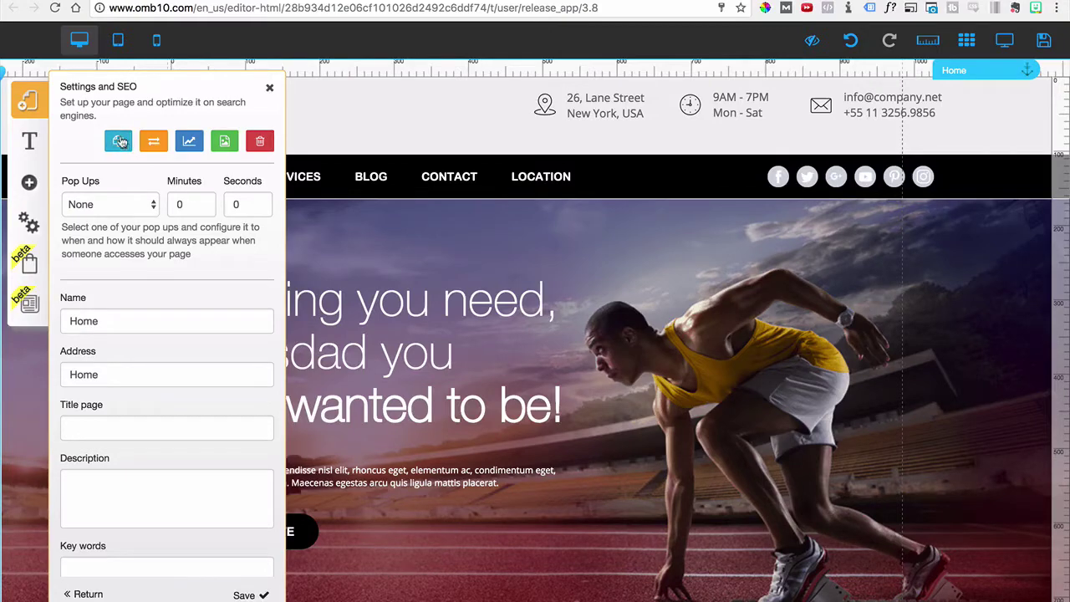
pyautogui.click(269, 88)
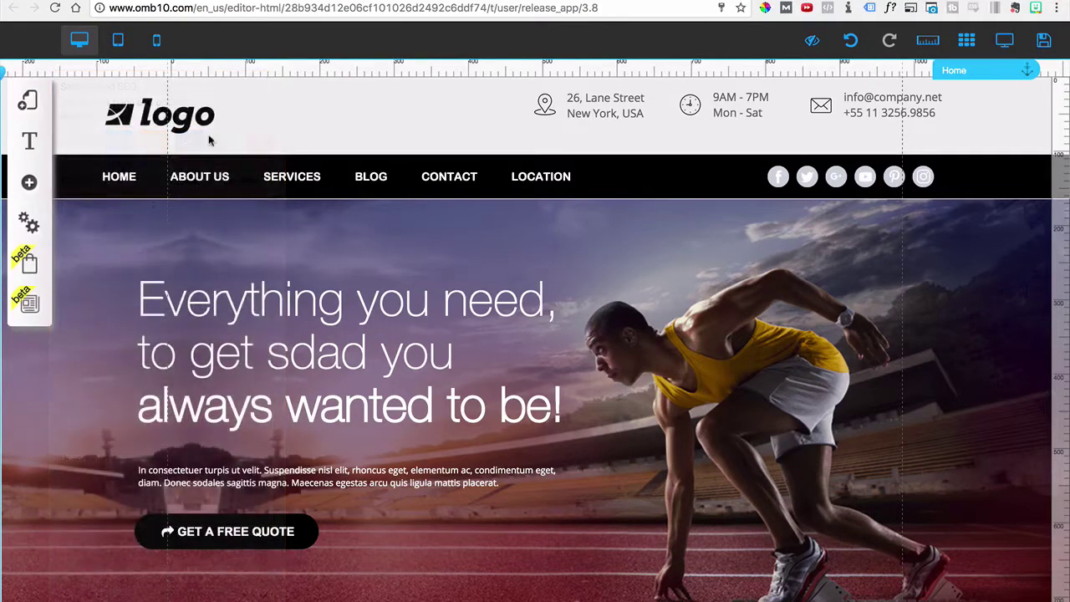
# Review the site's default font group and the Title XL font style options, leaving them as they are
pyautogui.click(29, 140)
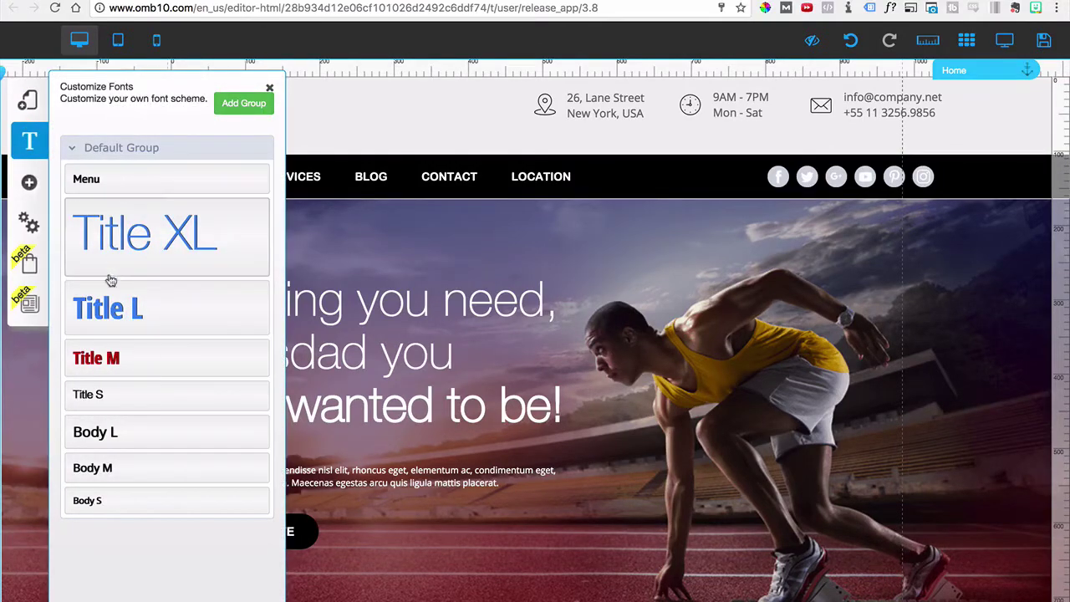
pyautogui.click(133, 265)
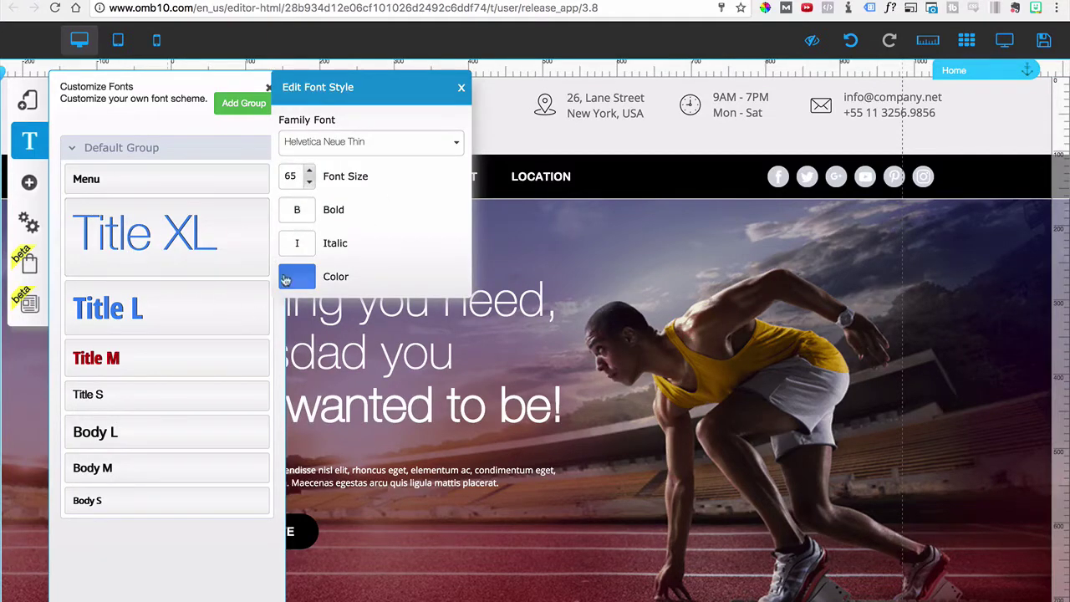
pyautogui.click(194, 318)
pyautogui.click(461, 88)
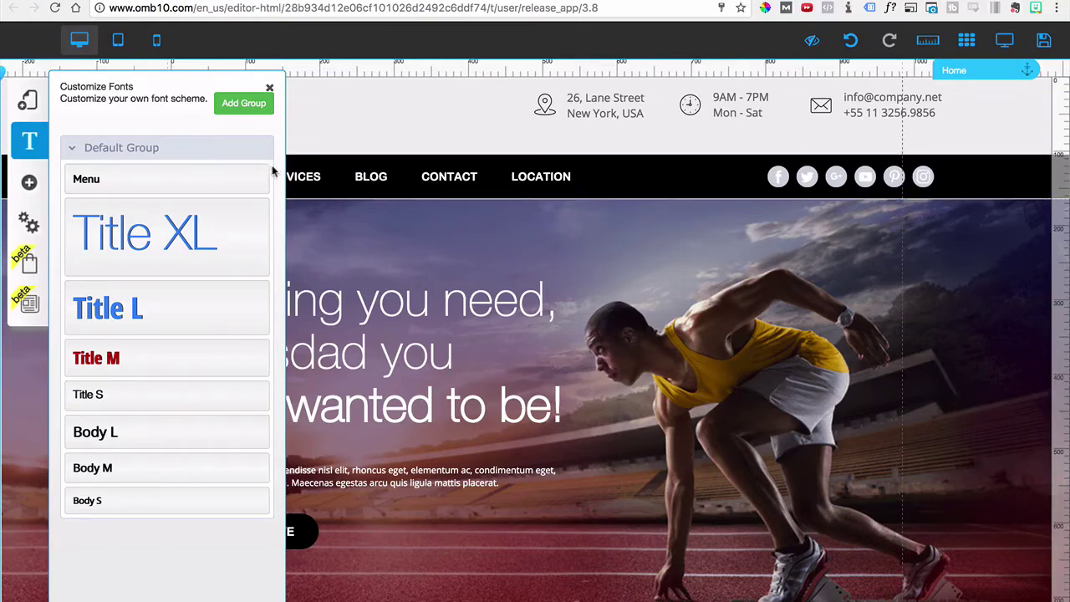
pyautogui.click(270, 87)
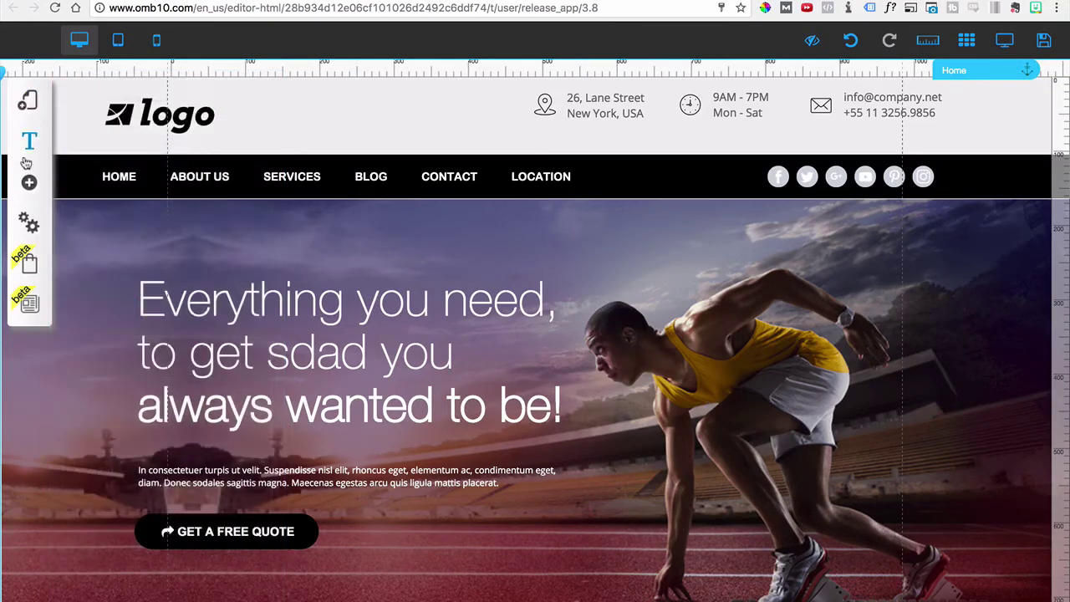
# Look through the elements that can be added, preview Pop Up Default, and return to the element list
pyautogui.click(34, 187)
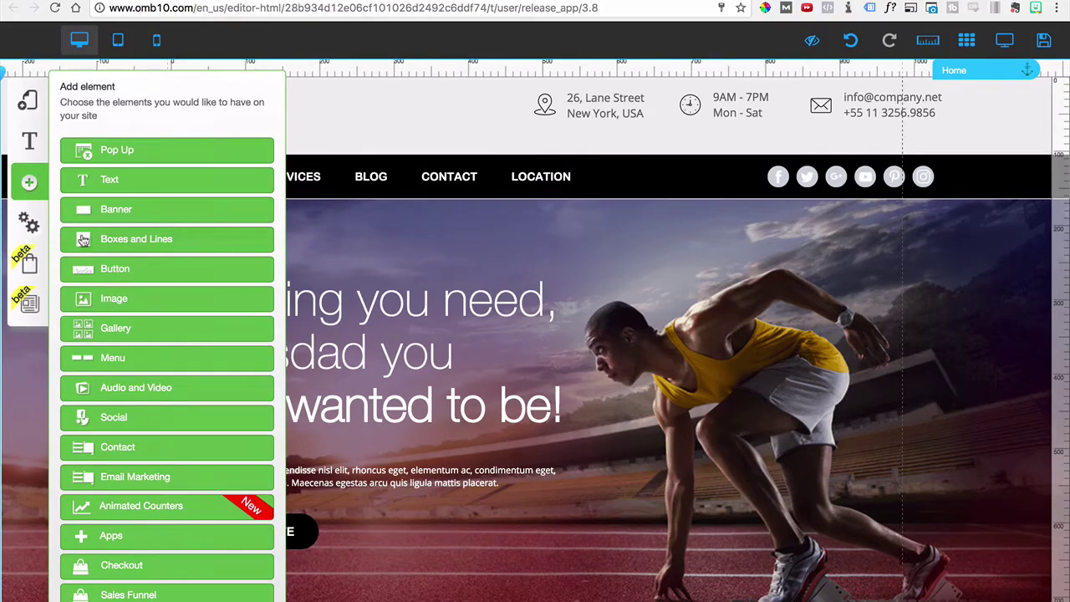
pyautogui.scroll(-3, 144, 493)
pyautogui.scroll(3, 143, 493)
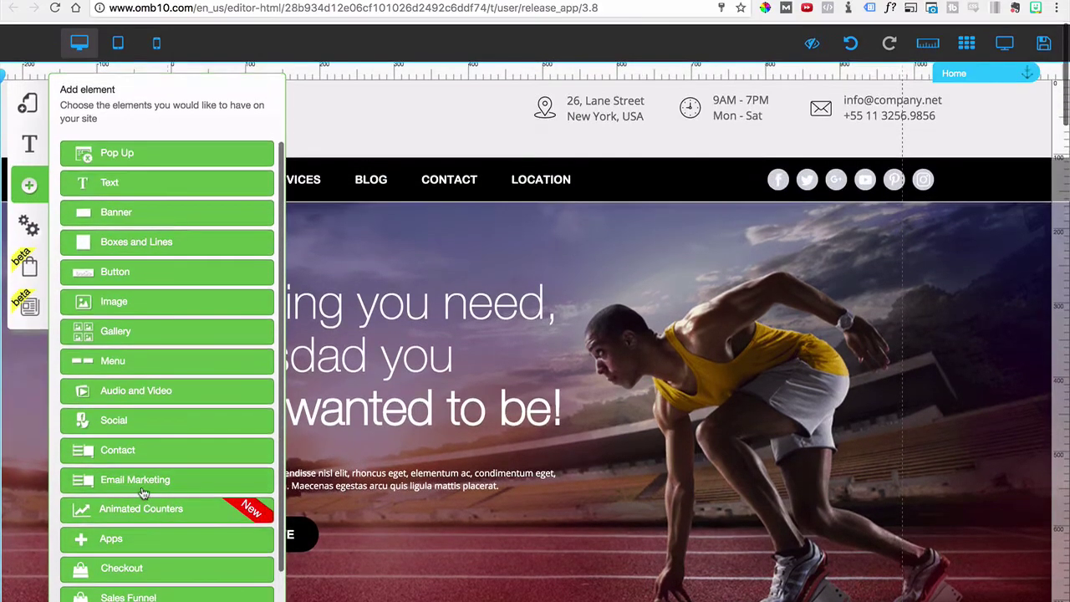
pyautogui.click(111, 155)
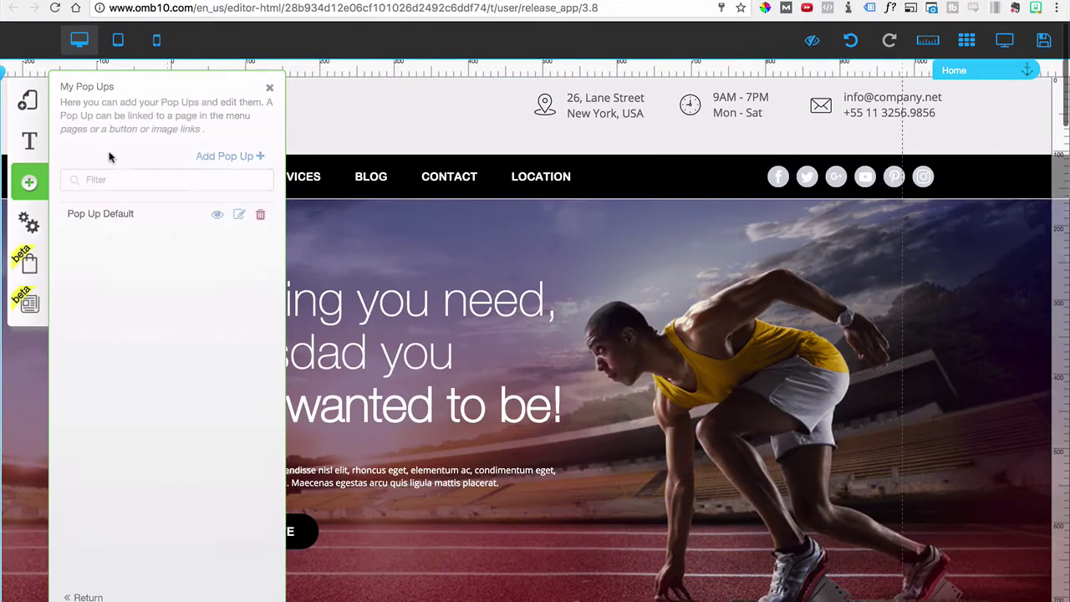
pyautogui.click(216, 215)
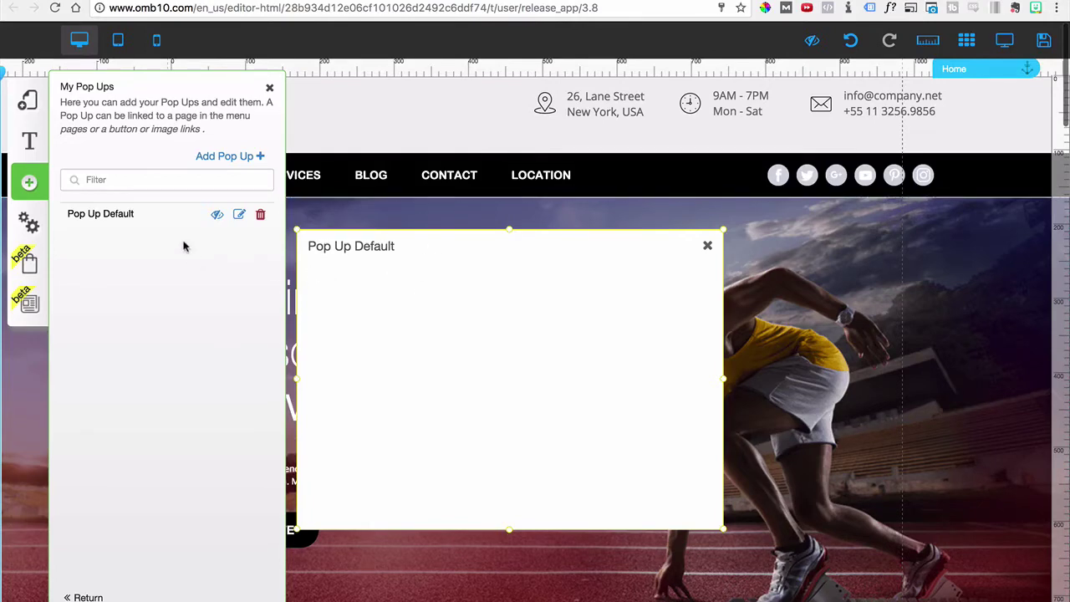
pyautogui.click(707, 248)
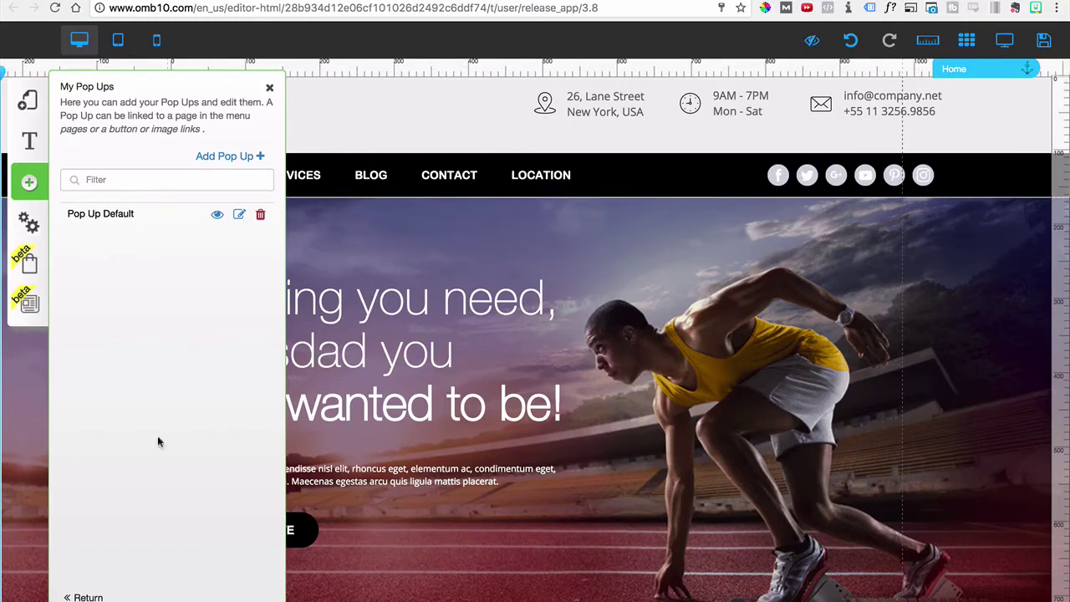
pyautogui.click(86, 597)
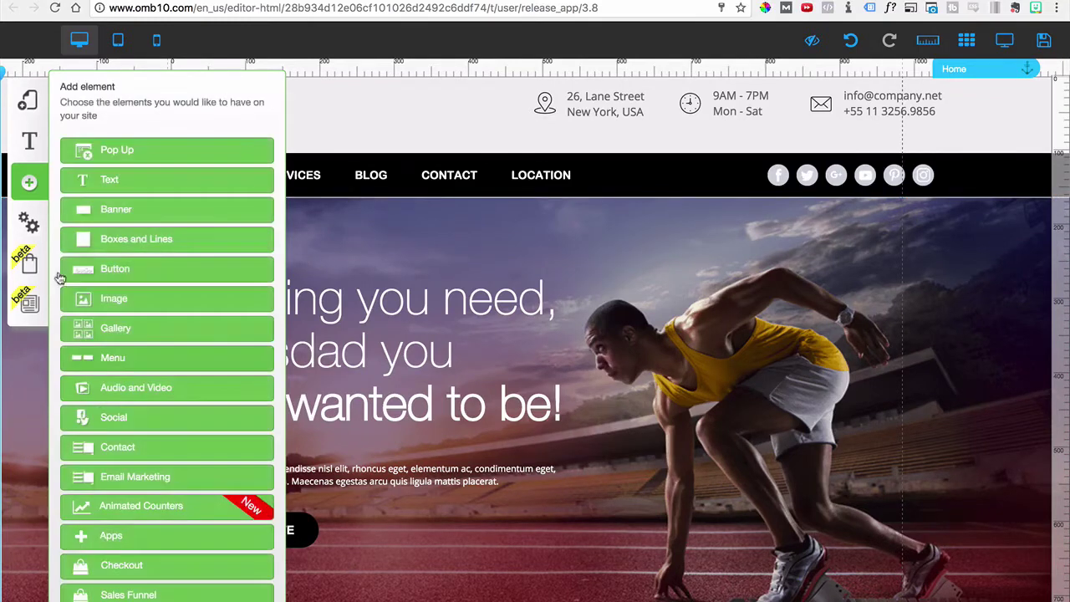
# Insert a Title XL text as an additional H1 and place it over the upper part of the hero image
pyautogui.click(112, 181)
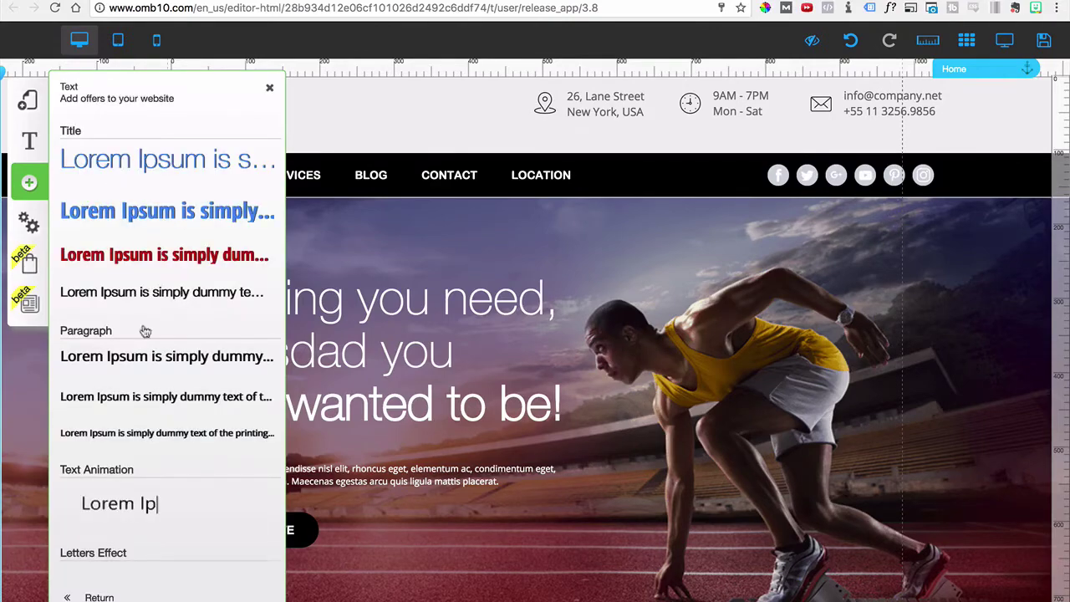
pyautogui.click(162, 151)
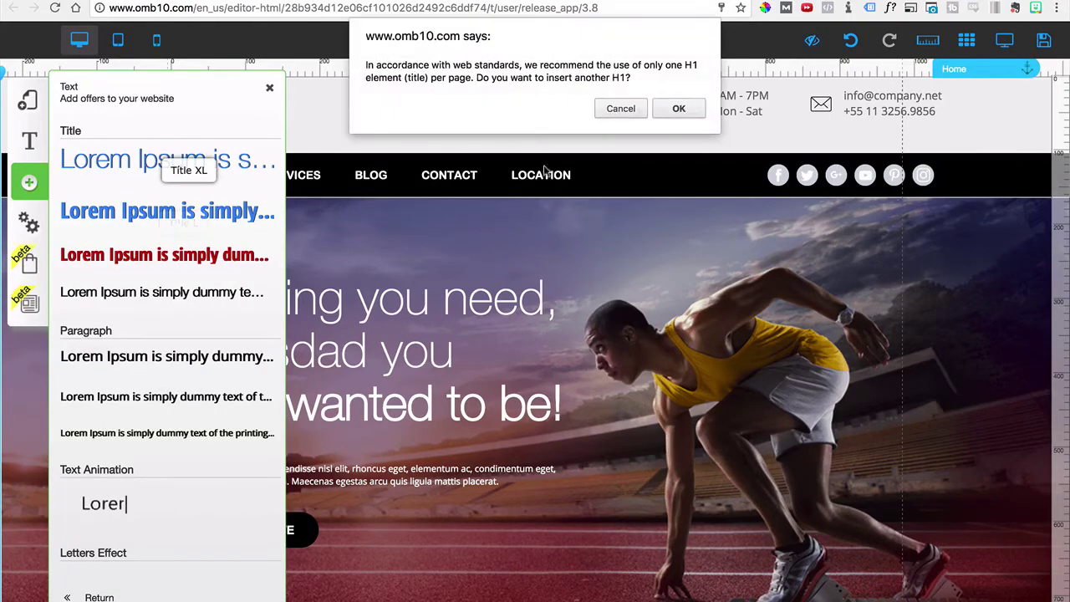
pyautogui.click(620, 109)
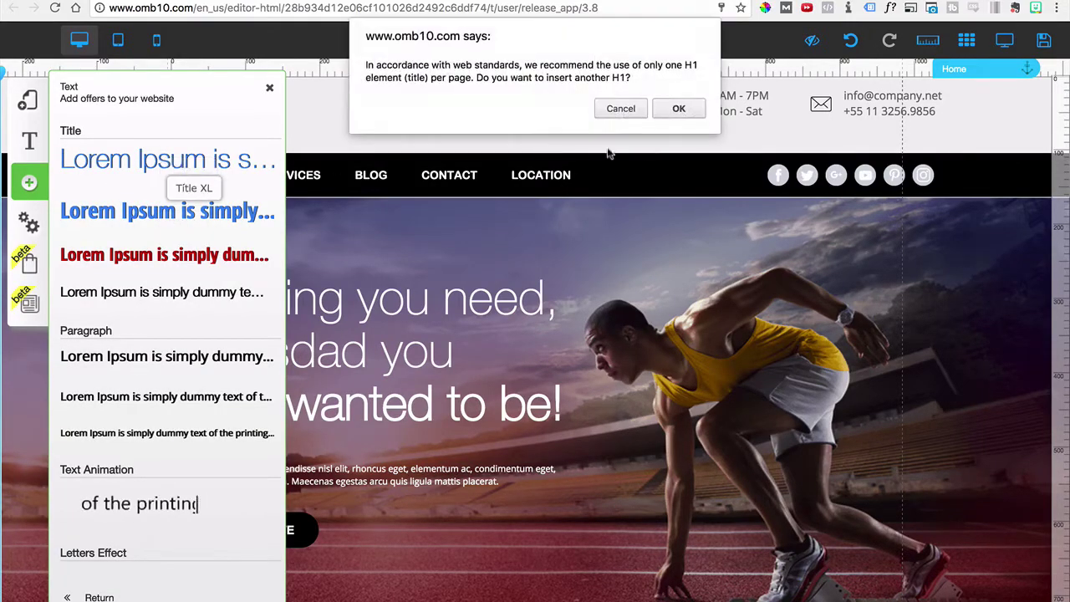
pyautogui.click(678, 109)
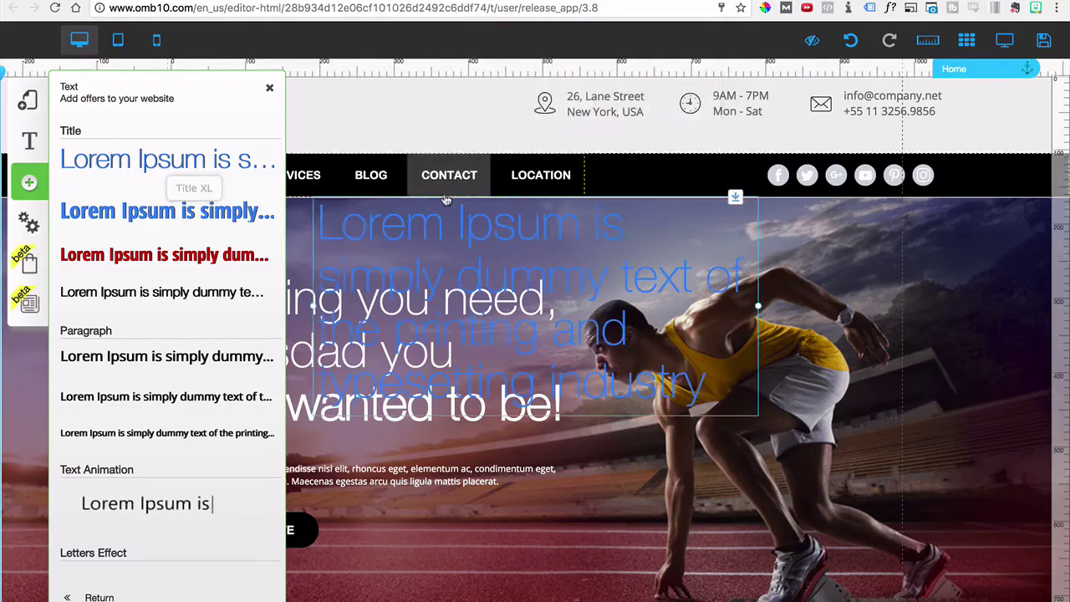
pyautogui.moveTo(459, 243); pyautogui.dragTo(502, 232)
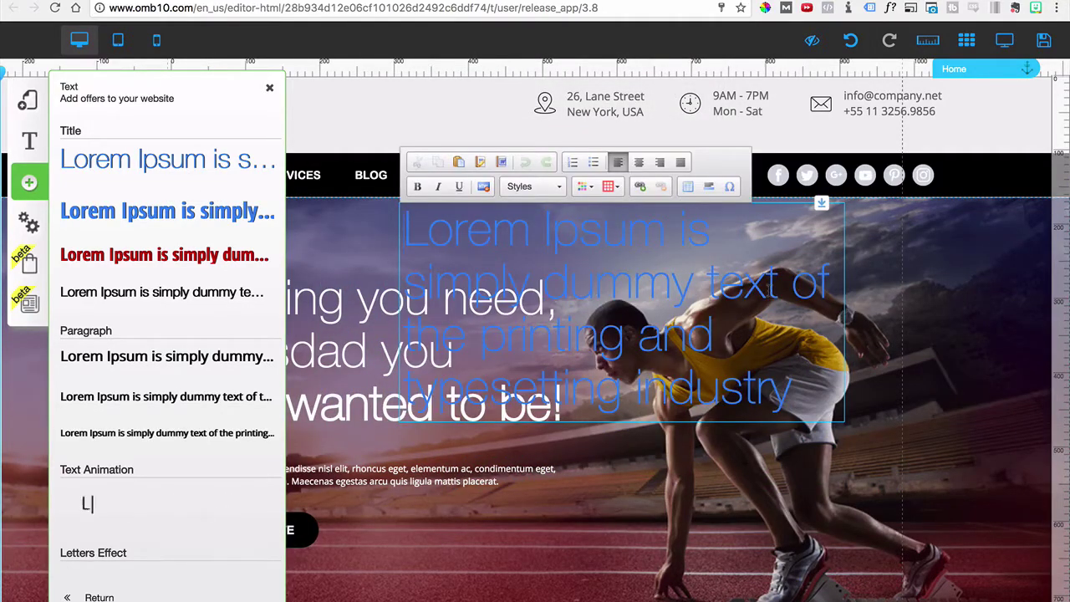
# Replace the new title's placeholder text with "This is Simple!"
pyautogui.doubleClick(524, 262)
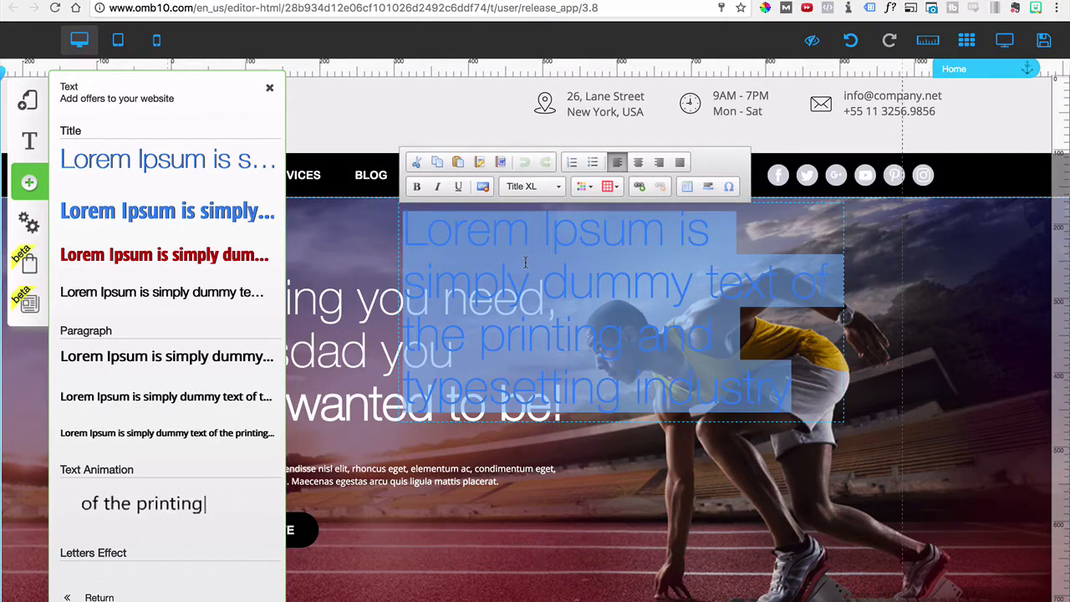
pyautogui.write('This is Simple t')
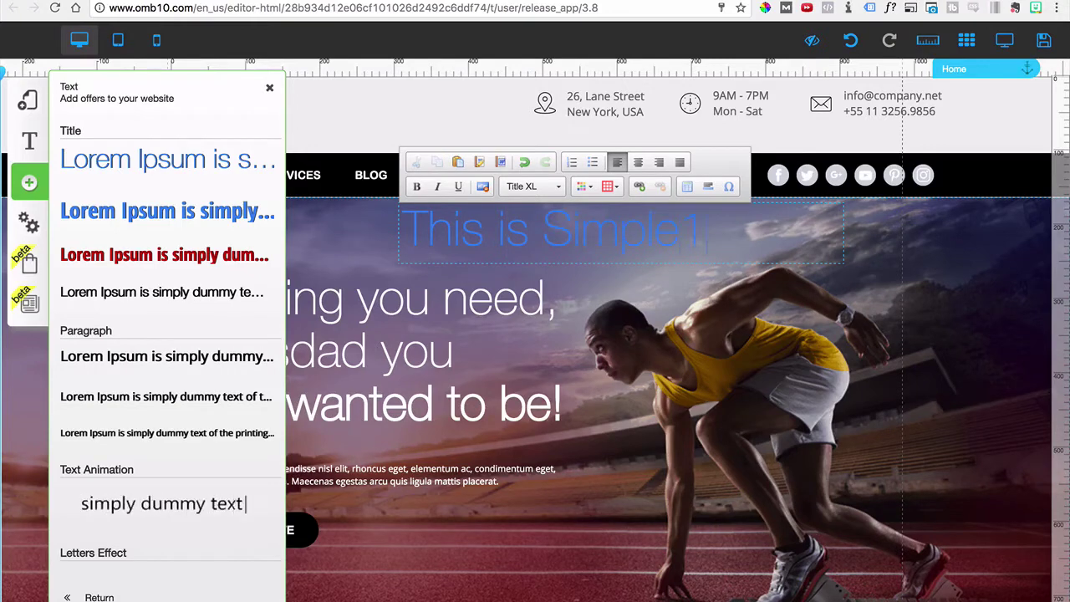
pyautogui.press('BackSpace')
pyautogui.write('!')
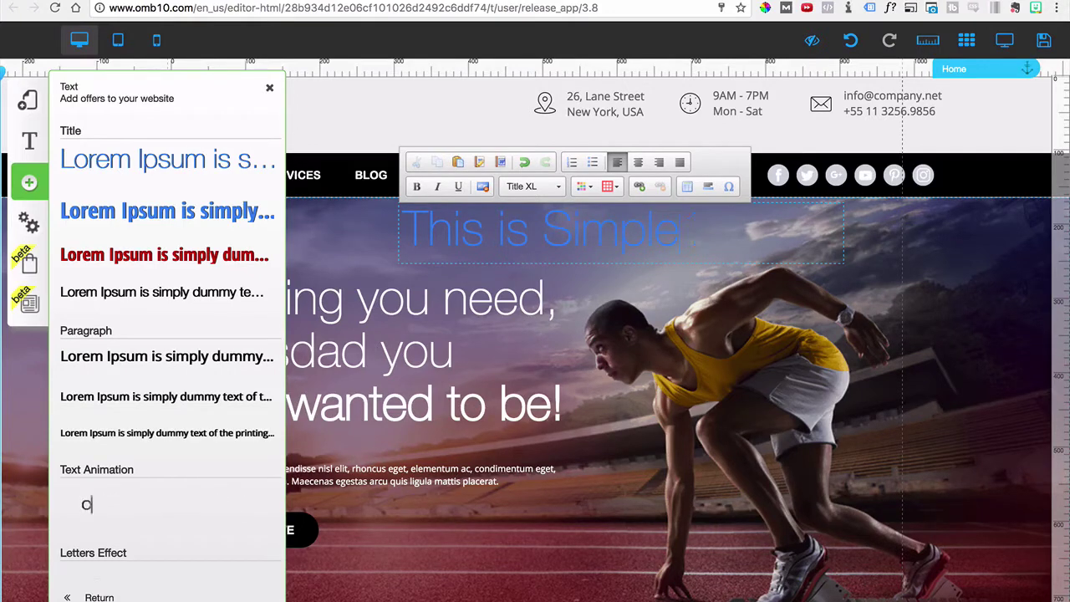
# Format the whole "This is Simple!" title as bold and white
pyautogui.hotkey('ctrl', 'a')
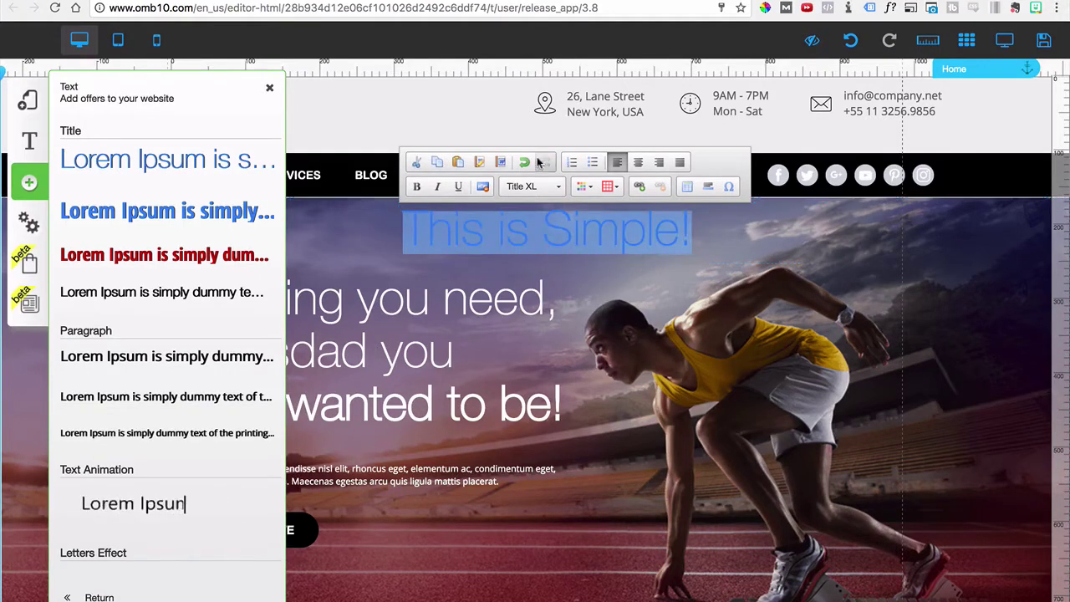
pyautogui.click(584, 187)
pyautogui.click(679, 273)
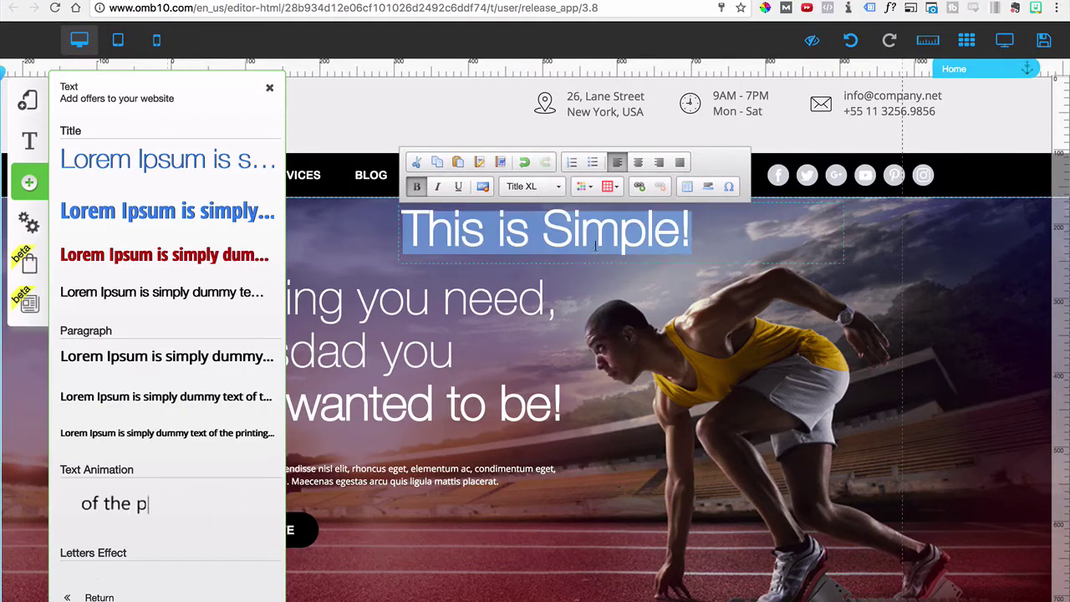
pyautogui.click(692, 298)
# Move the "This is Simple!" title to the right in the hero section and delete it
pyautogui.moveTo(625, 243); pyautogui.dragTo(764, 243)
pyautogui.click(763, 243)
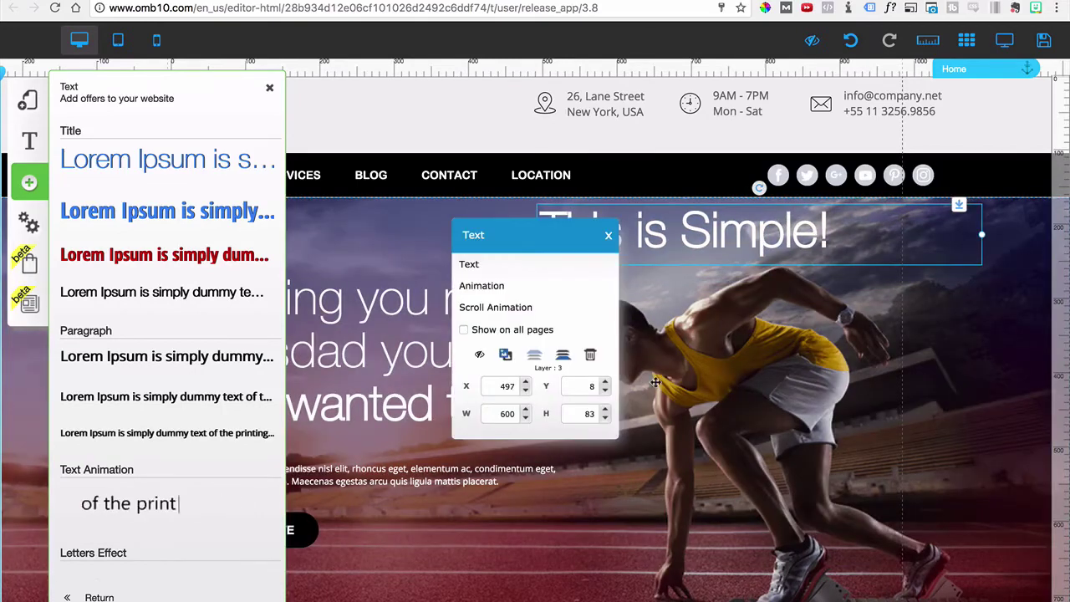
pyautogui.click(591, 357)
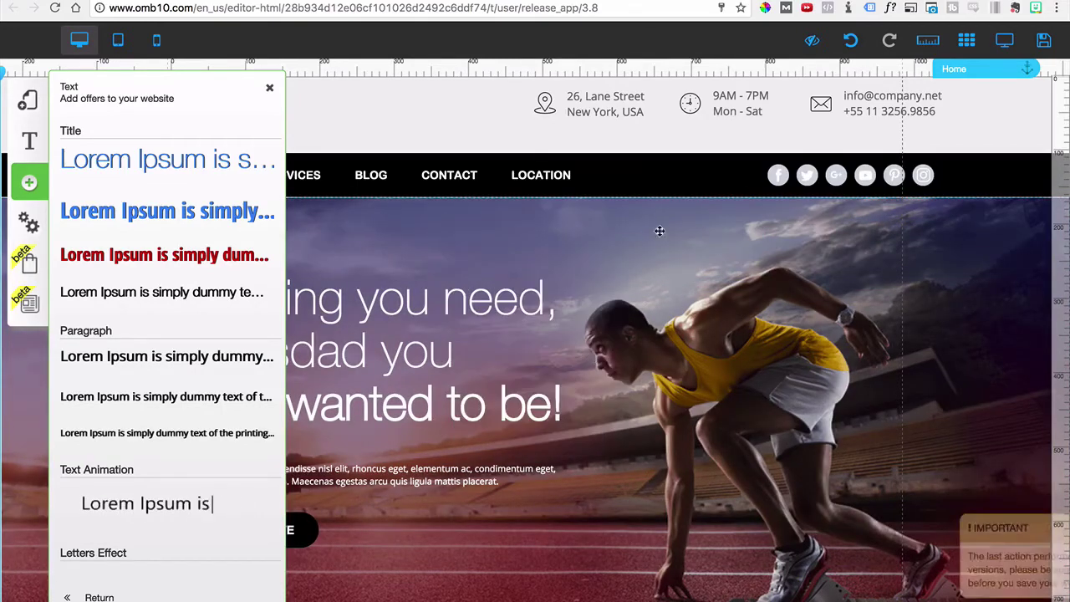
# Insert the light-blue rectangular Personalized button and place it below the hero paragraph, beside the GET A FREE QUOTE button
pyautogui.click(29, 188)
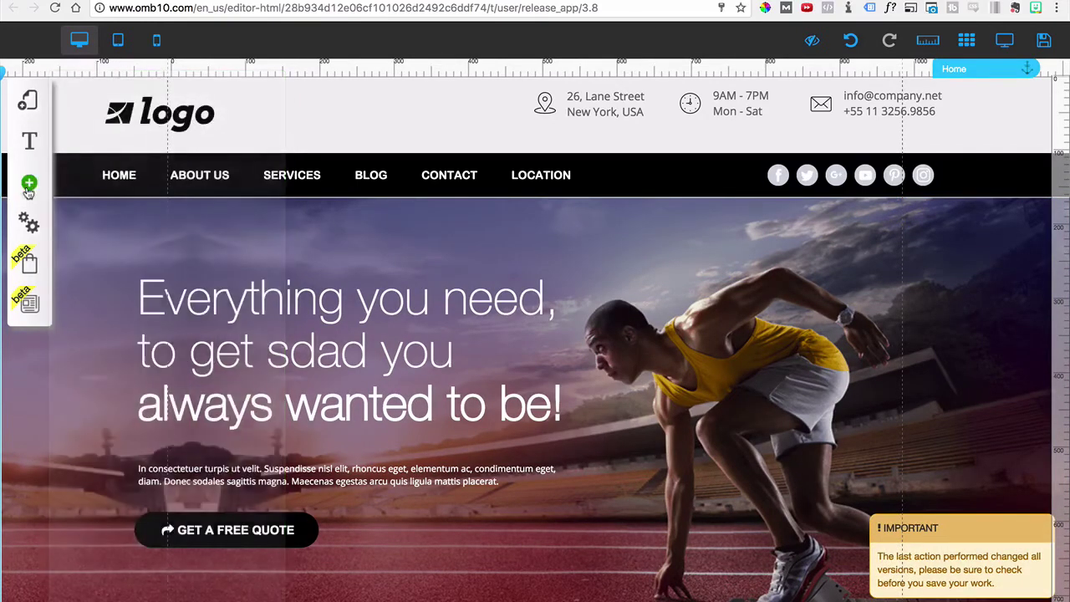
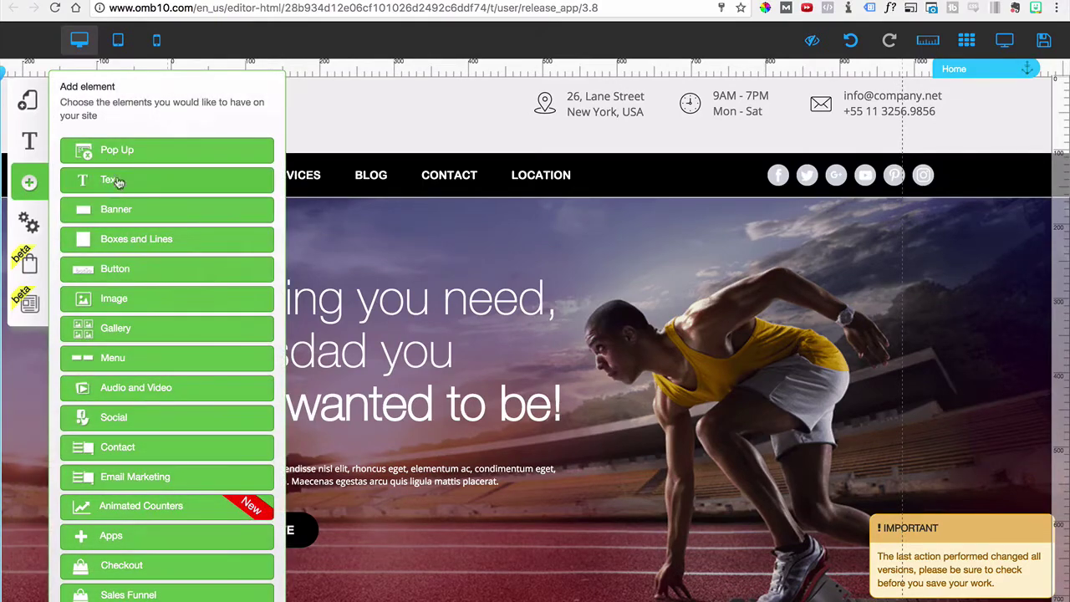
pyautogui.click(123, 270)
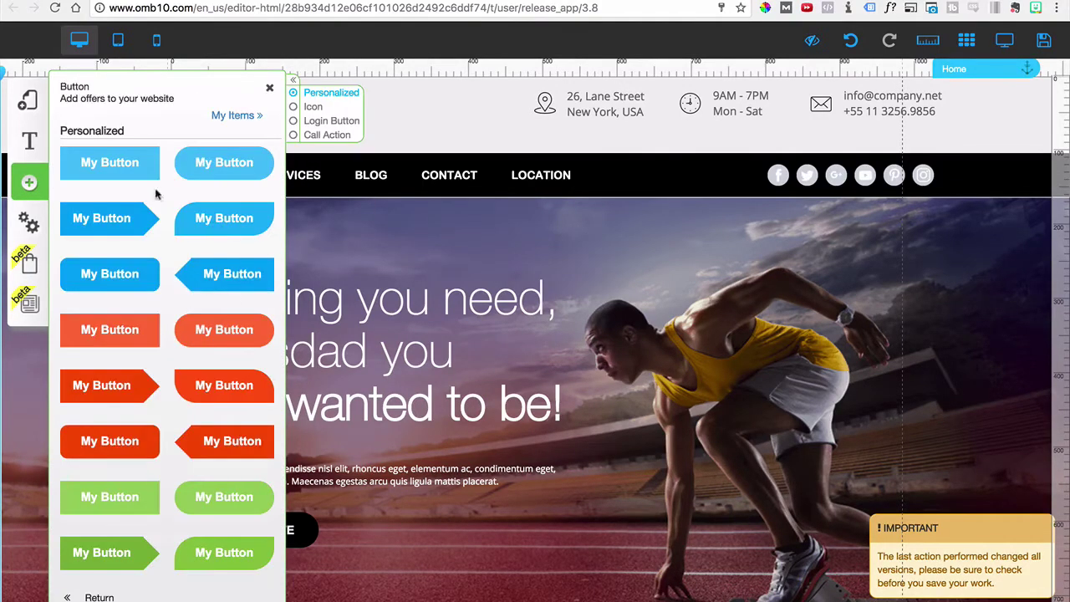
pyautogui.moveTo(125, 175); pyautogui.dragTo(764, 251)
pyautogui.moveTo(622, 233); pyautogui.dragTo(579, 527)
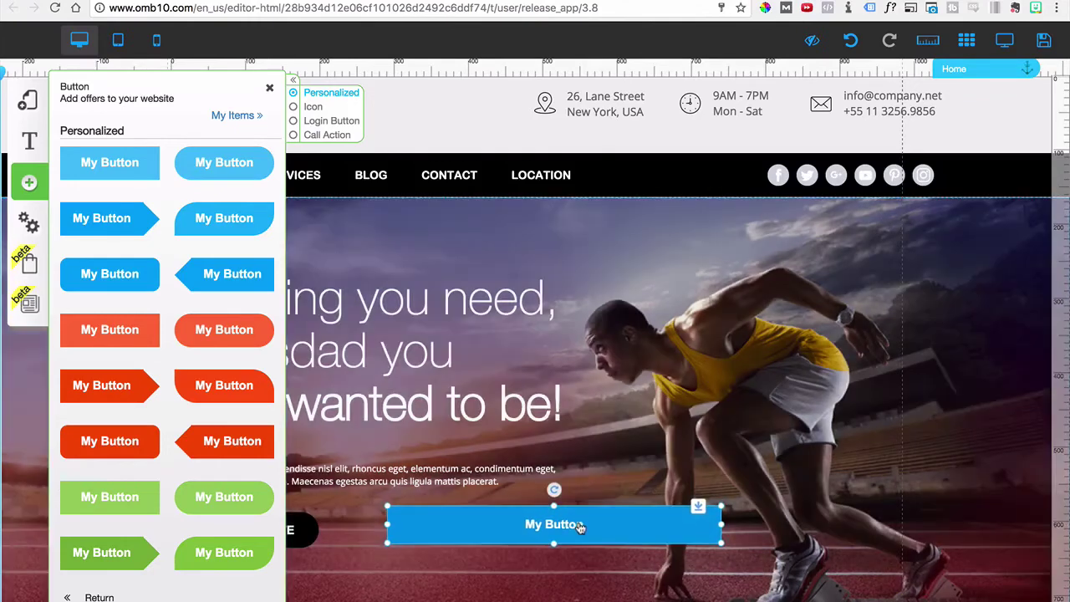
# Try to link the new button to a web address opening in the same tab, with the address left blank
pyautogui.click(579, 526)
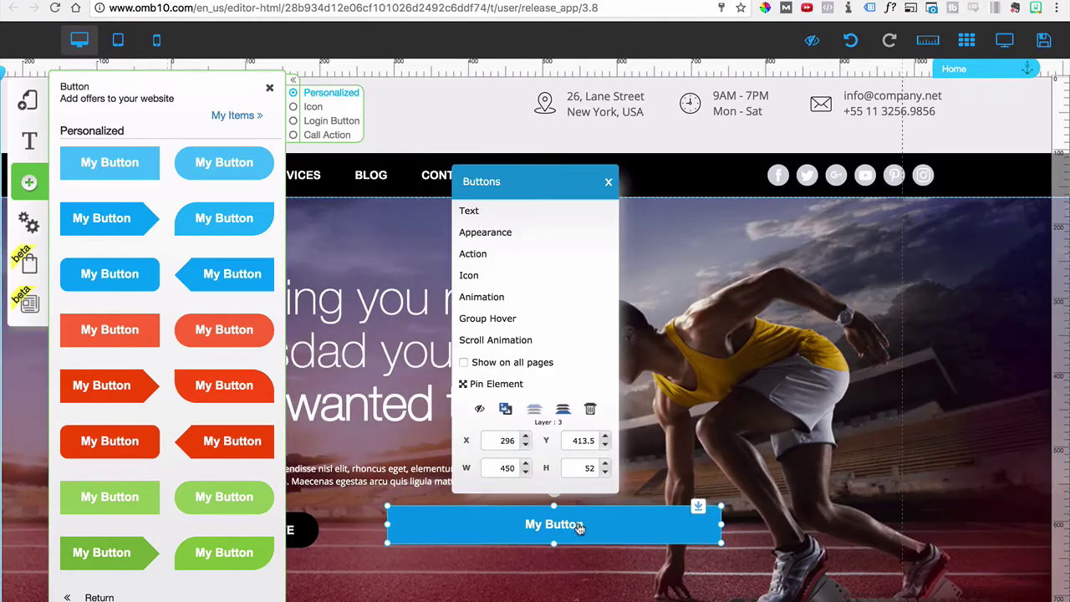
pyautogui.click(473, 255)
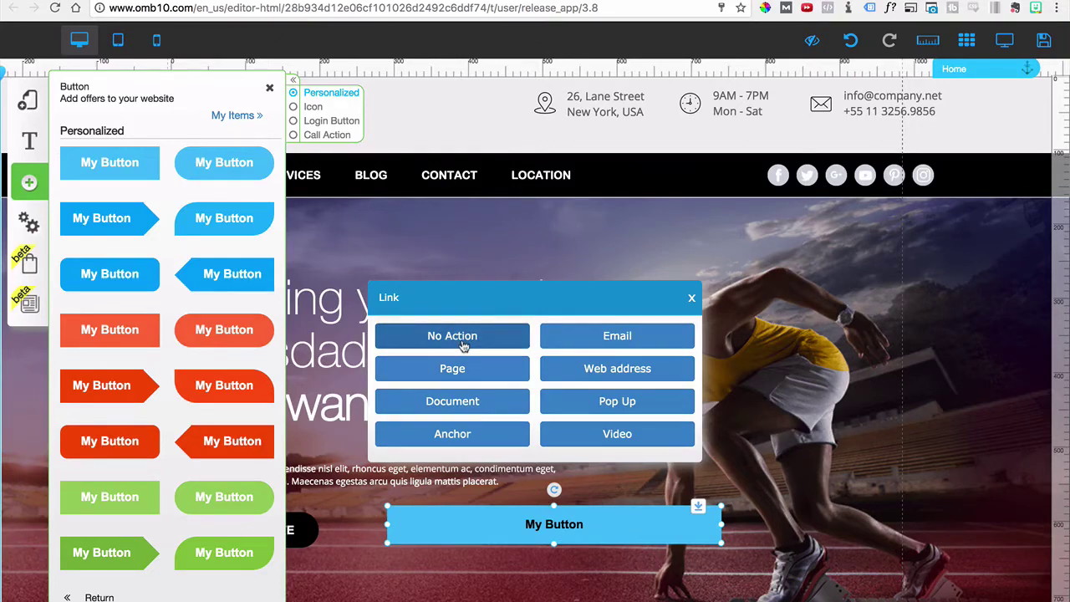
pyautogui.click(623, 376)
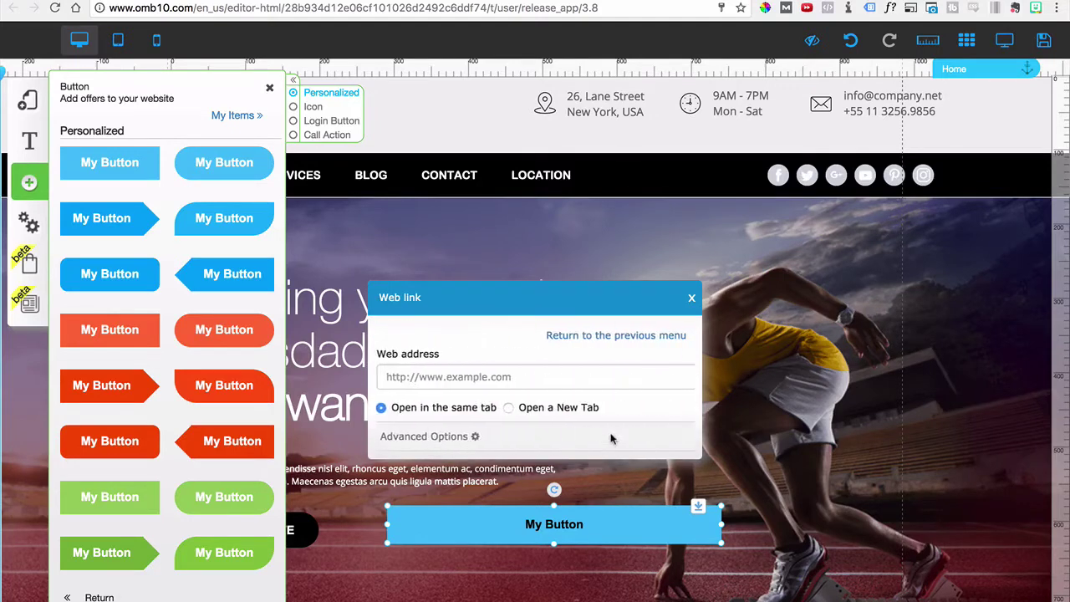
pyautogui.click(463, 377)
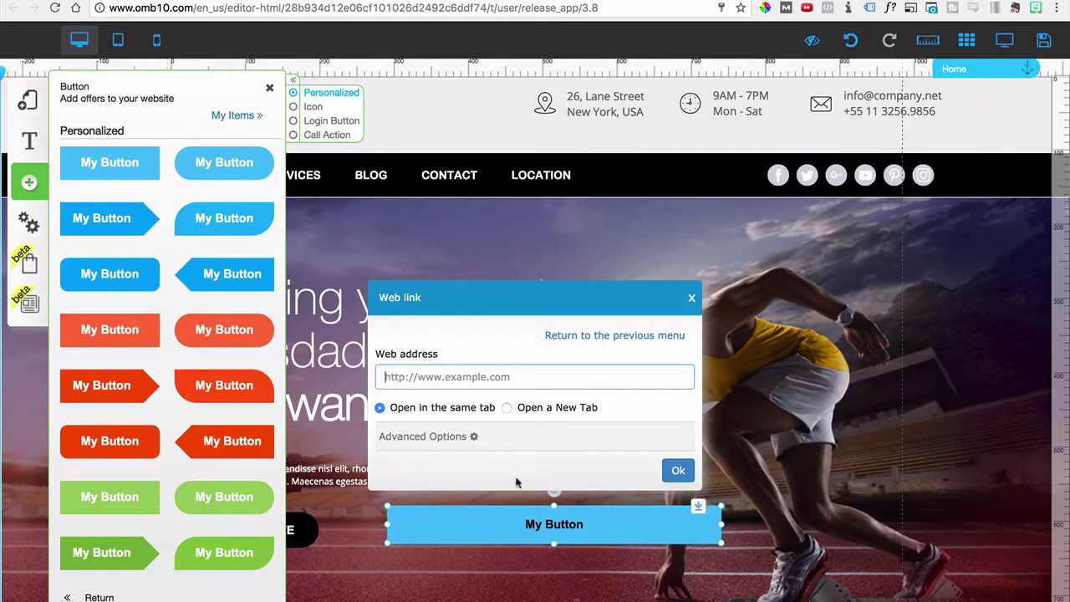
pyautogui.click(677, 476)
pyautogui.click(677, 470)
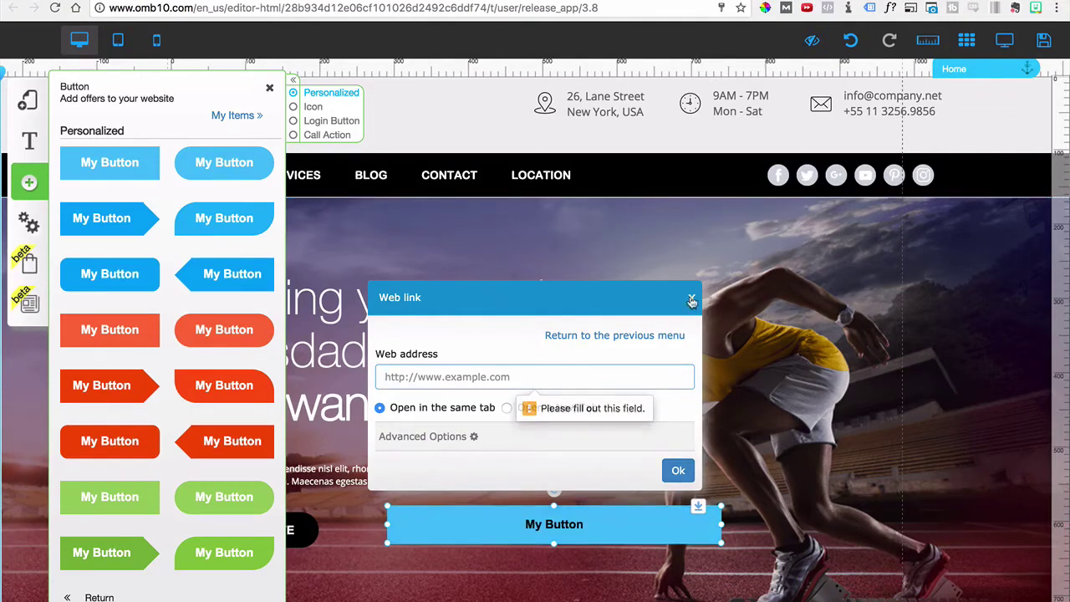
# Discard the web link settings and delete the light-blue button from the hero section
pyautogui.click(692, 298)
pyautogui.rightClick(646, 543)
pyautogui.click(588, 410)
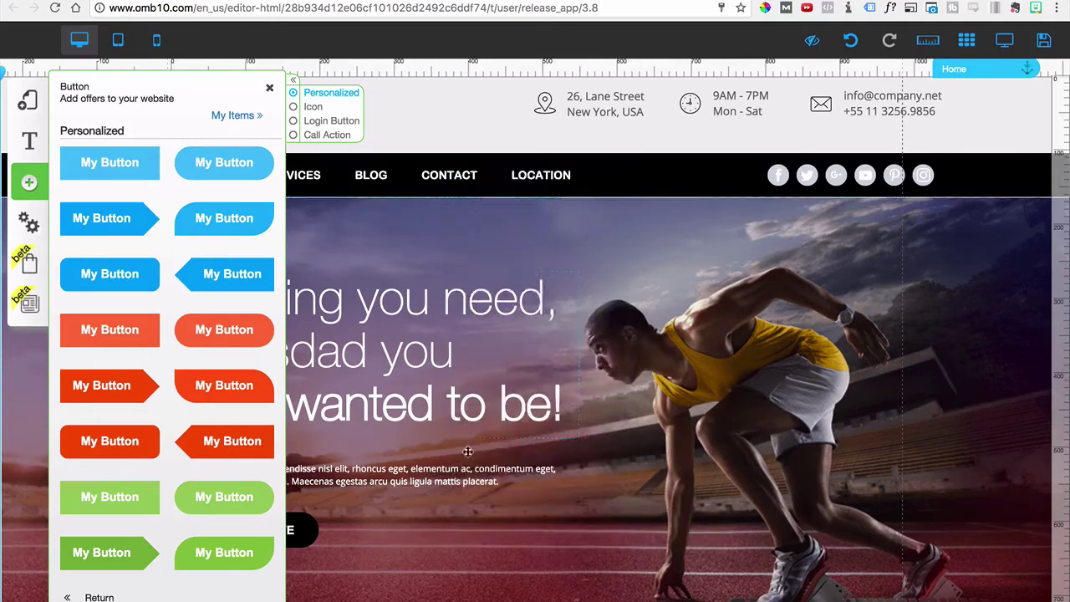
# Browse the available Personalized, Icon and Login Button designs for buttons
pyautogui.scroll(-1, 179, 287)
pyautogui.scroll(1, 173, 210)
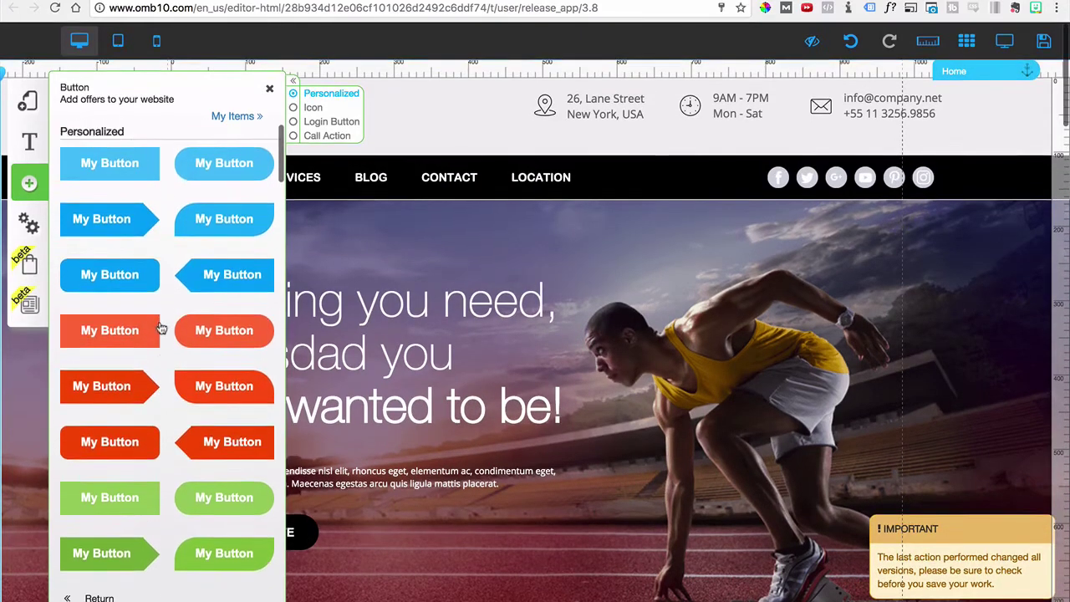
pyautogui.scroll(-1, 163, 303)
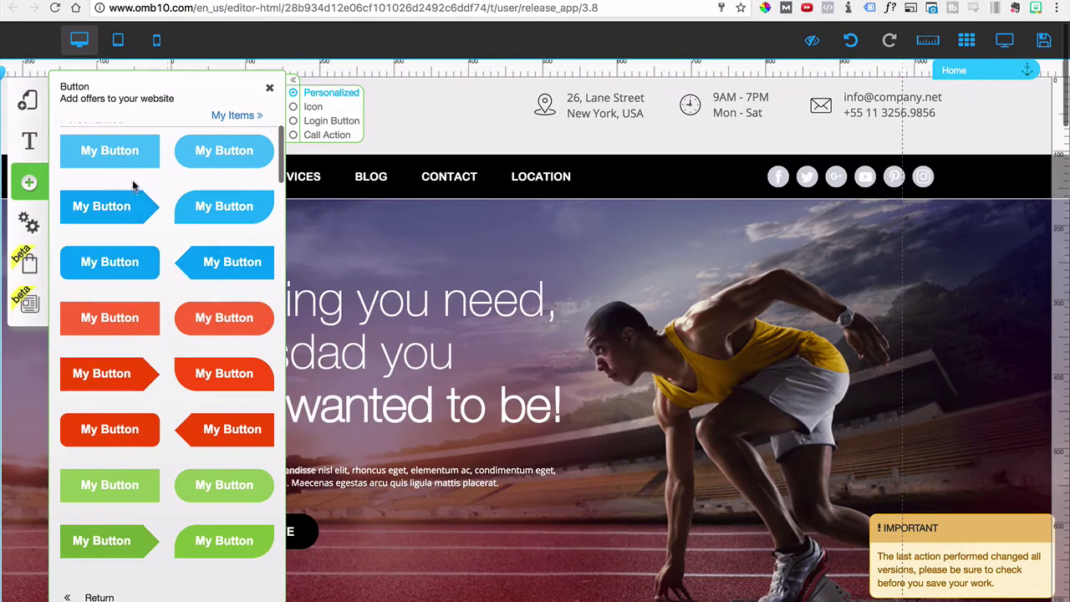
pyautogui.click(313, 107)
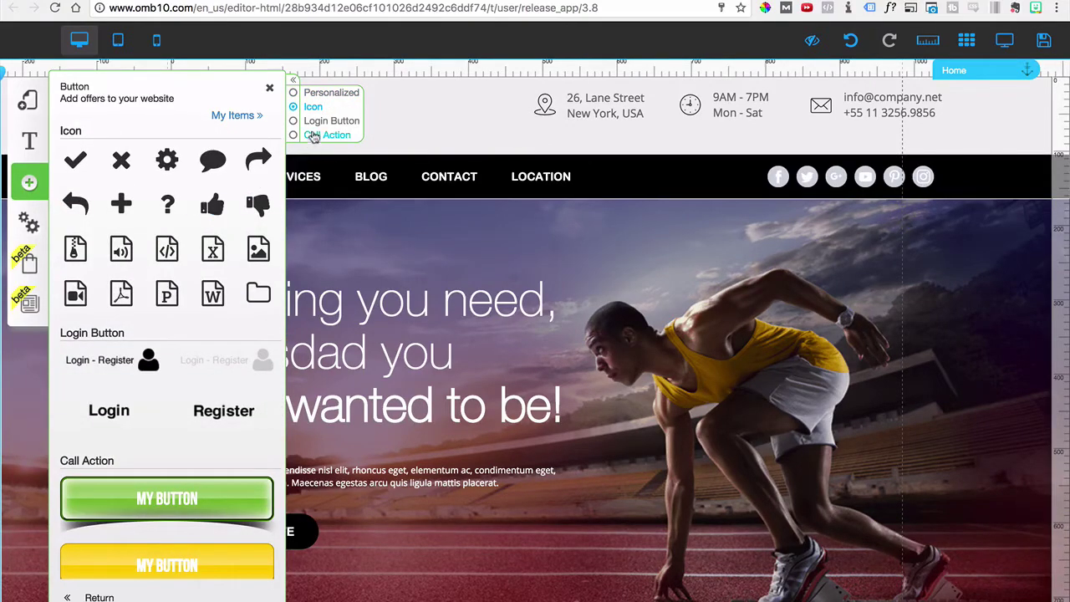
pyautogui.click(322, 126)
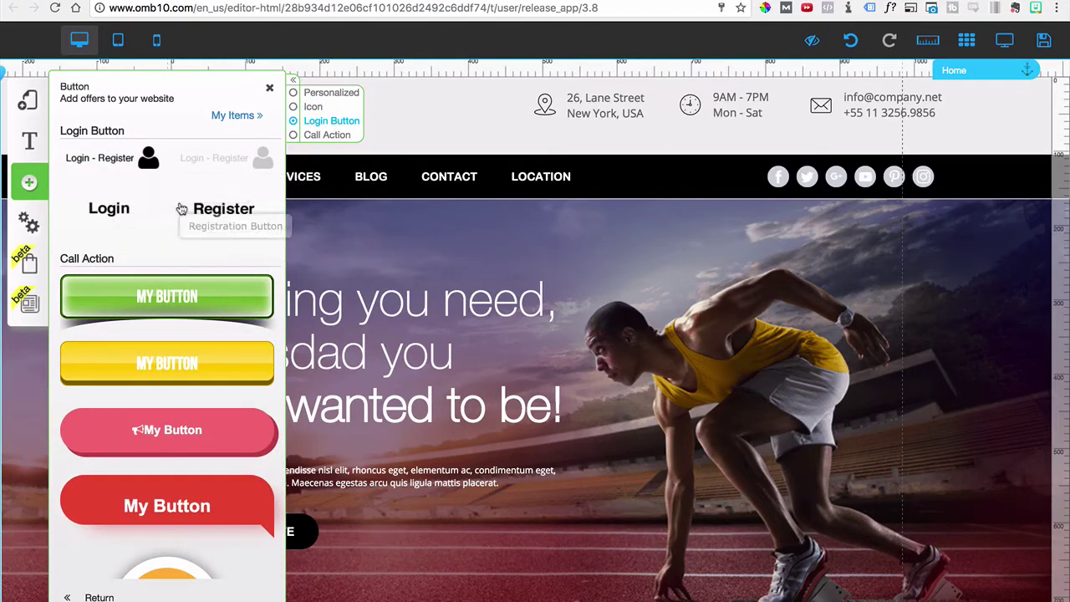
# Insert the blue Call Action button with the downward pointer over the hero image and enlarge it to about 524 by 95
pyautogui.click(328, 135)
pyautogui.scroll(-10, 198, 262)
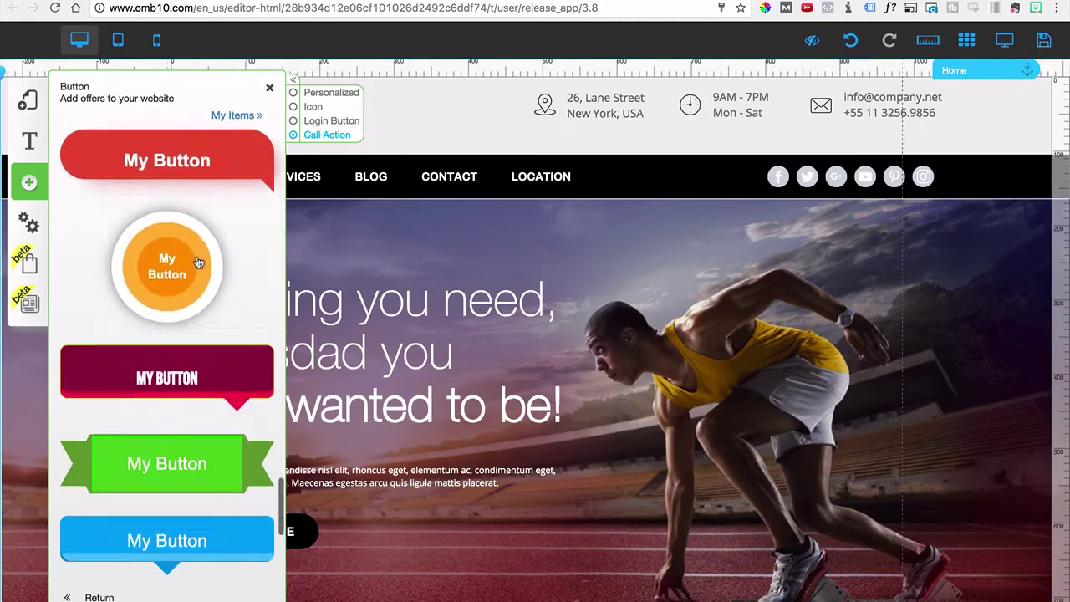
pyautogui.click(192, 280)
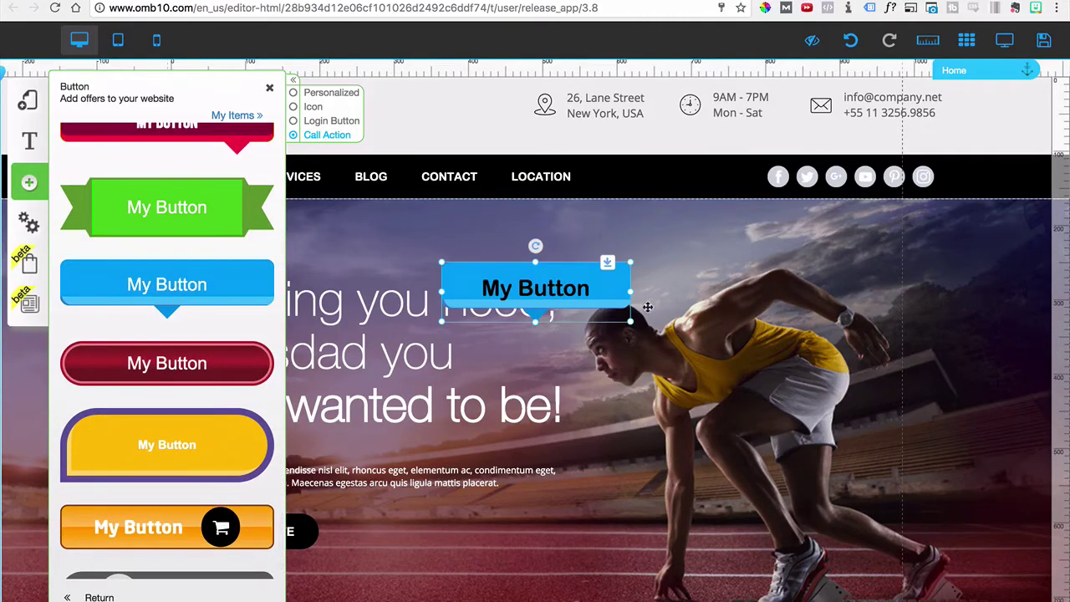
pyautogui.moveTo(632, 299); pyautogui.dragTo(829, 292)
pyautogui.moveTo(636, 320); pyautogui.dragTo(632, 369)
pyautogui.moveTo(636, 262); pyautogui.dragTo(635, 300)
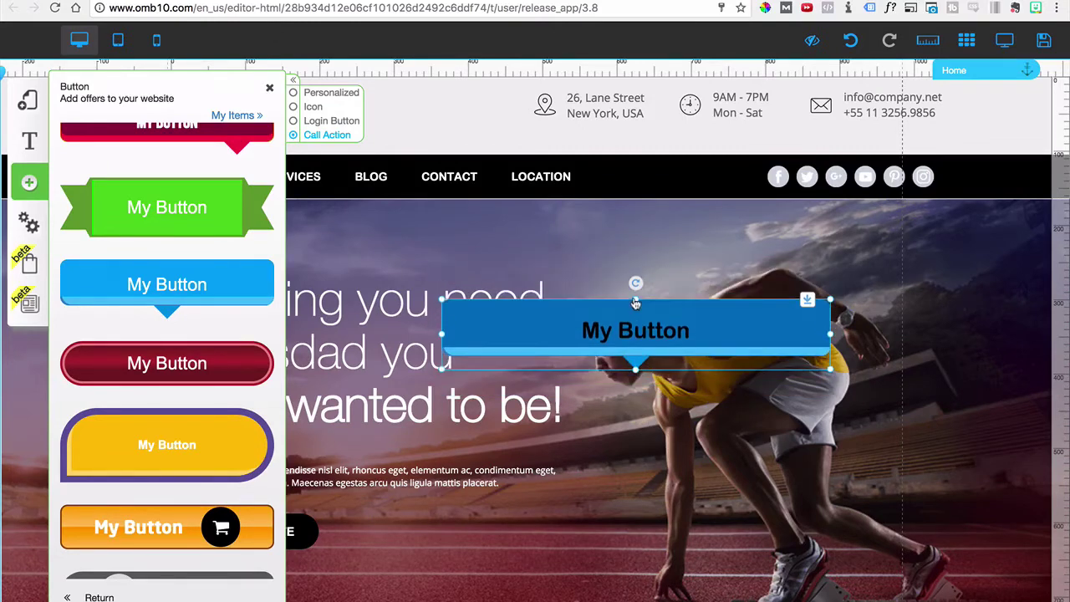
# Delete the enlarged blue Call Action button
pyautogui.click(637, 325)
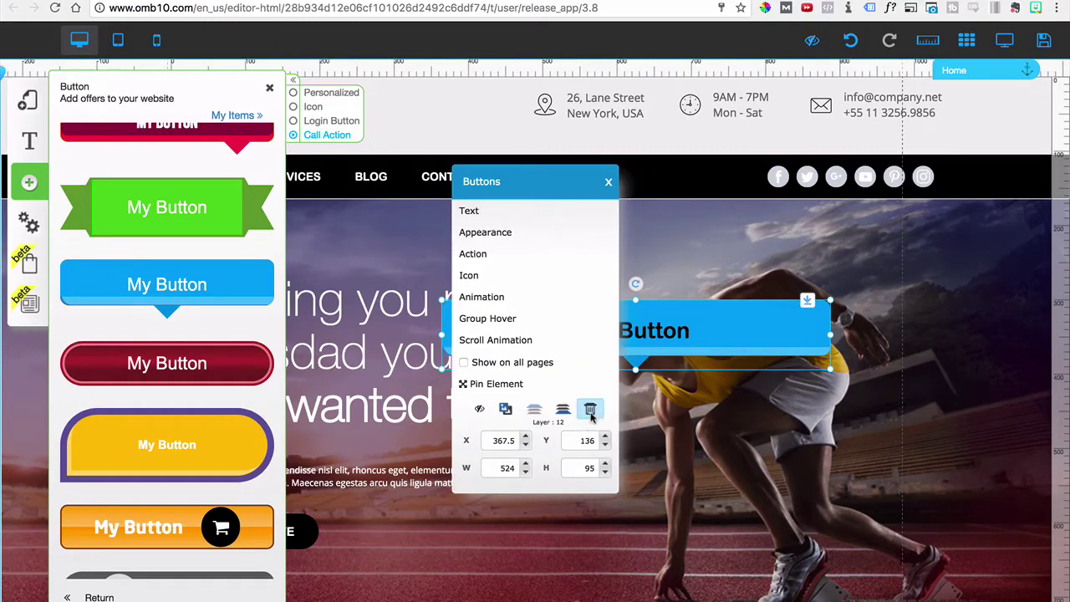
pyautogui.click(590, 409)
# Insert an Image Hover element over the middle of the hero section
pyautogui.click(83, 599)
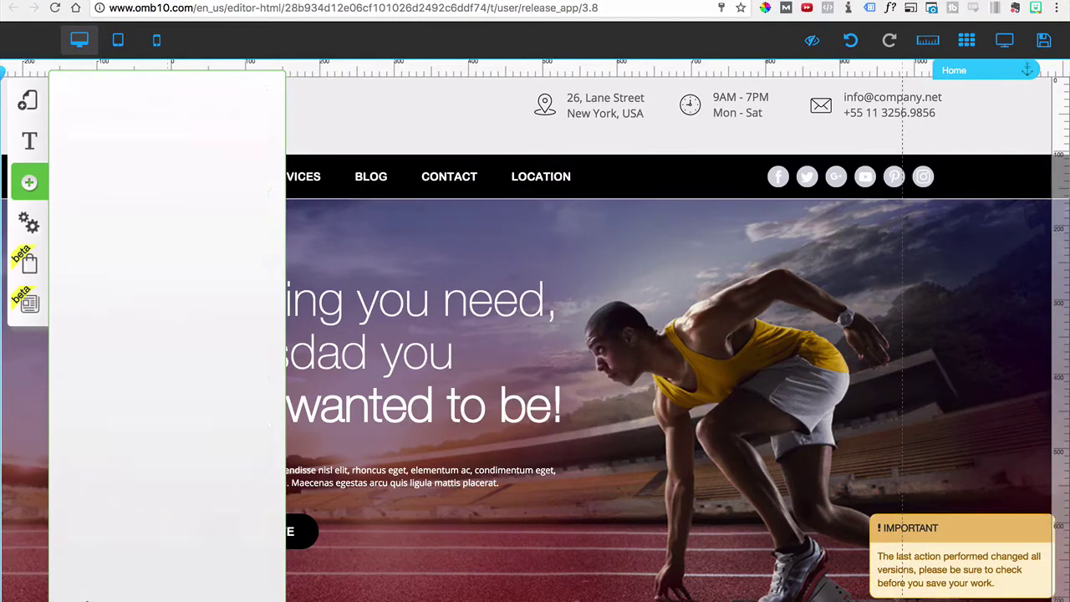
pyautogui.click(99, 306)
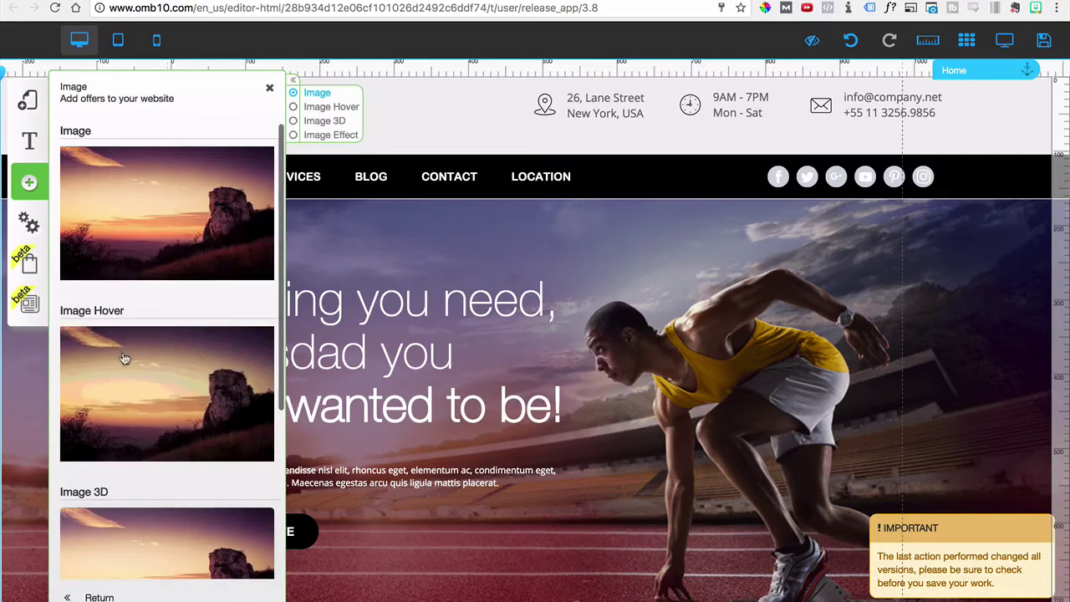
pyautogui.scroll(-3, 154, 267)
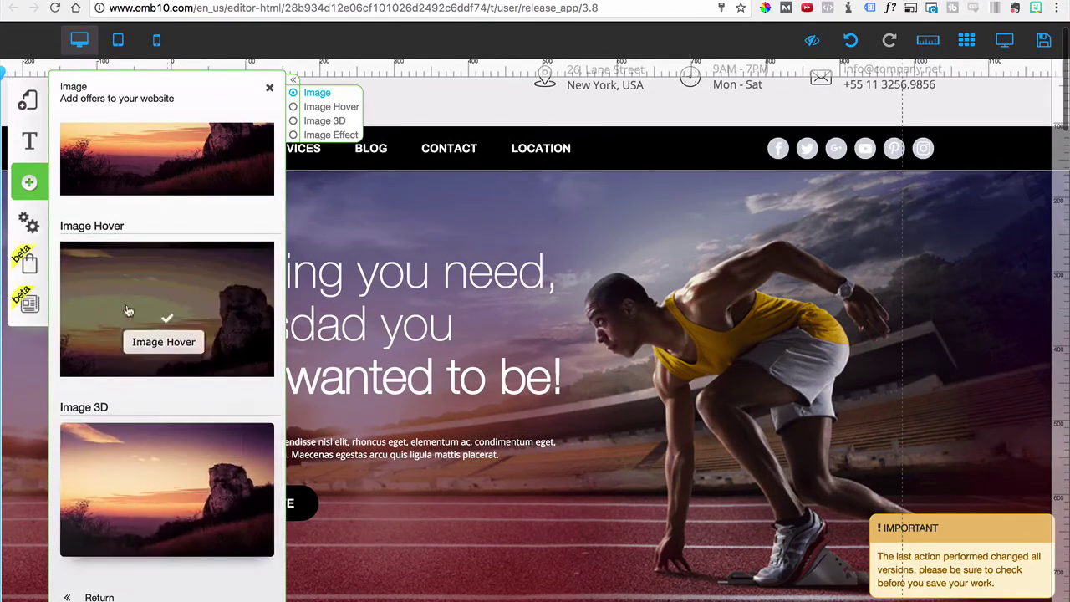
pyautogui.moveTo(144, 303); pyautogui.dragTo(523, 321)
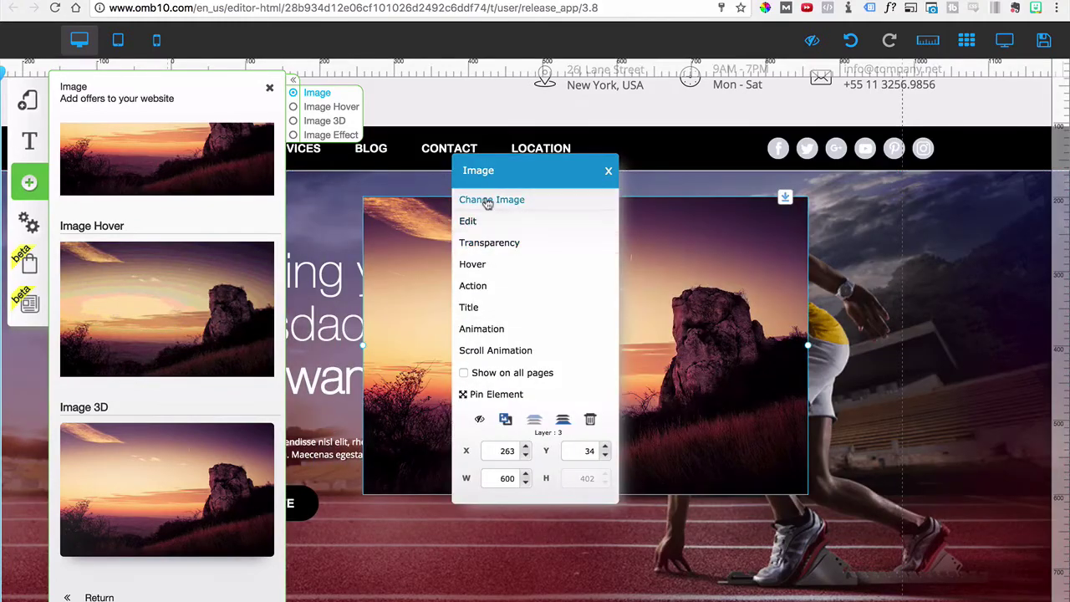
# Replace the hover image's picture with the pink dragon fruit market photo from My File
pyautogui.click(489, 199)
pyautogui.click(752, 288)
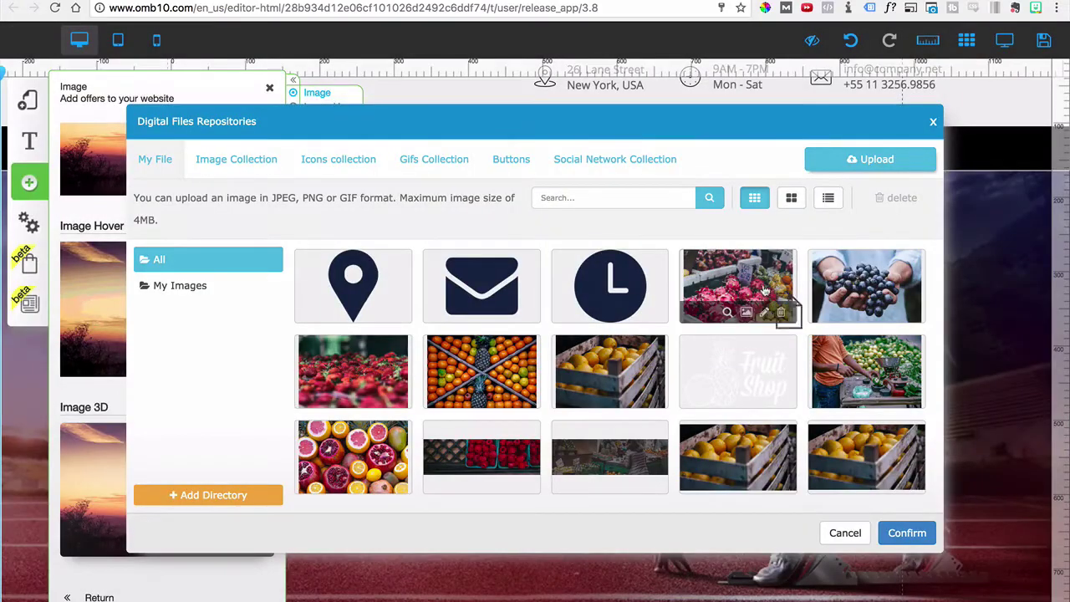
pyautogui.click(899, 532)
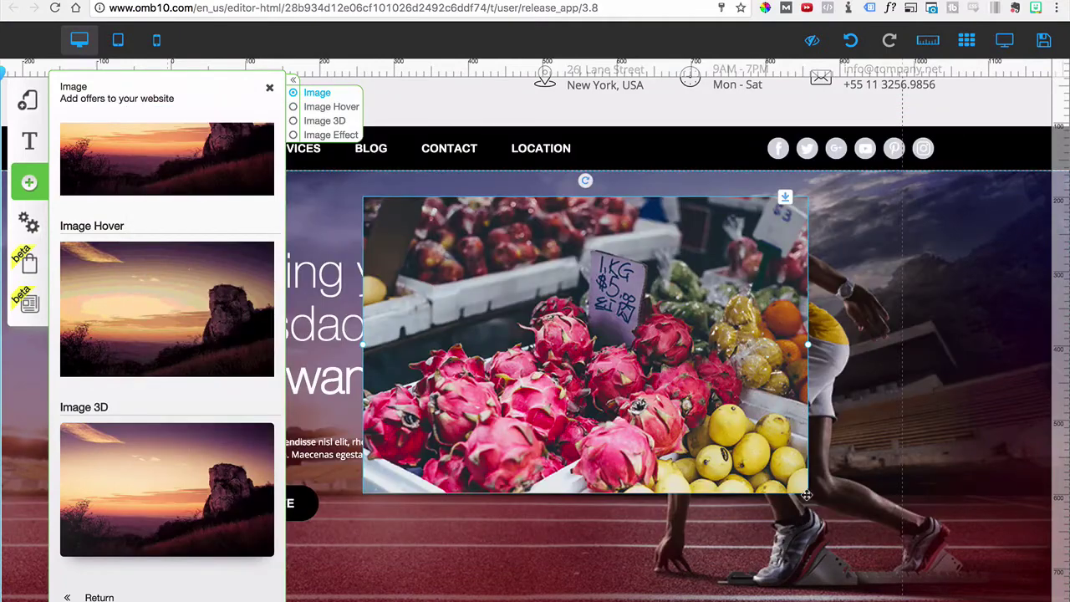
# Shrink the fruit image to about 249 wide, place it over the athlete's torso, and preview its hover effect before returning to editing
pyautogui.moveTo(809, 349); pyautogui.dragTo(841, 366)
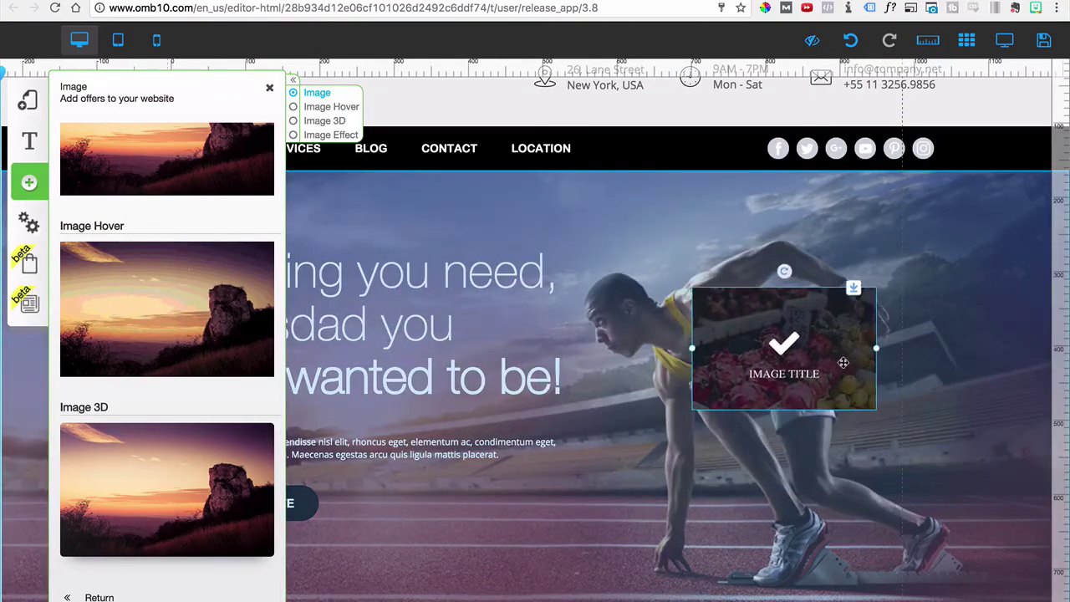
pyautogui.click(1003, 40)
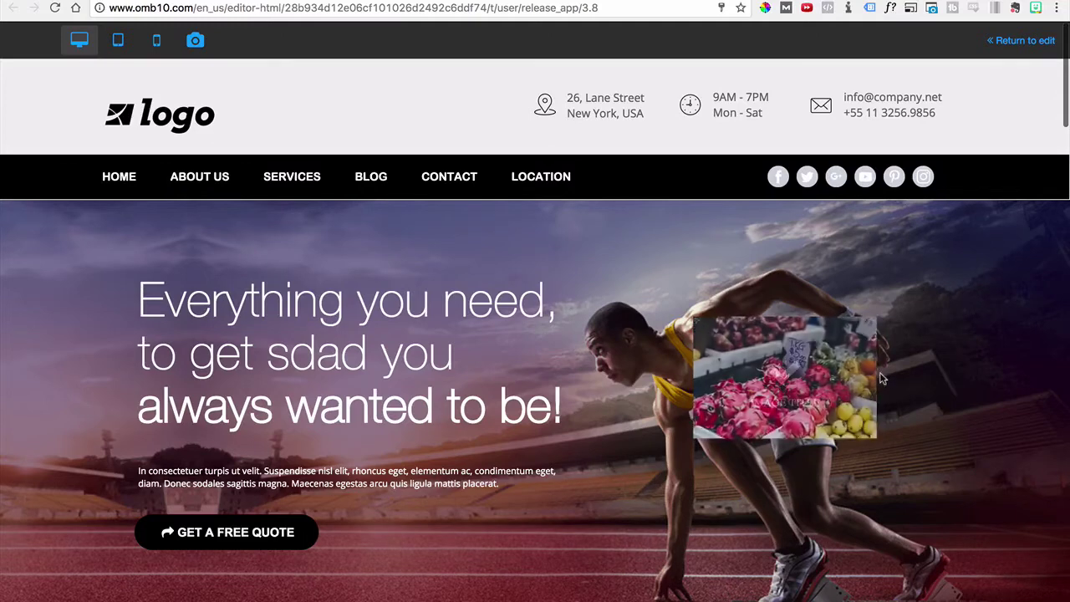
pyautogui.click(1004, 41)
# Delete the fruit hover image from the hero section
pyautogui.click(826, 360)
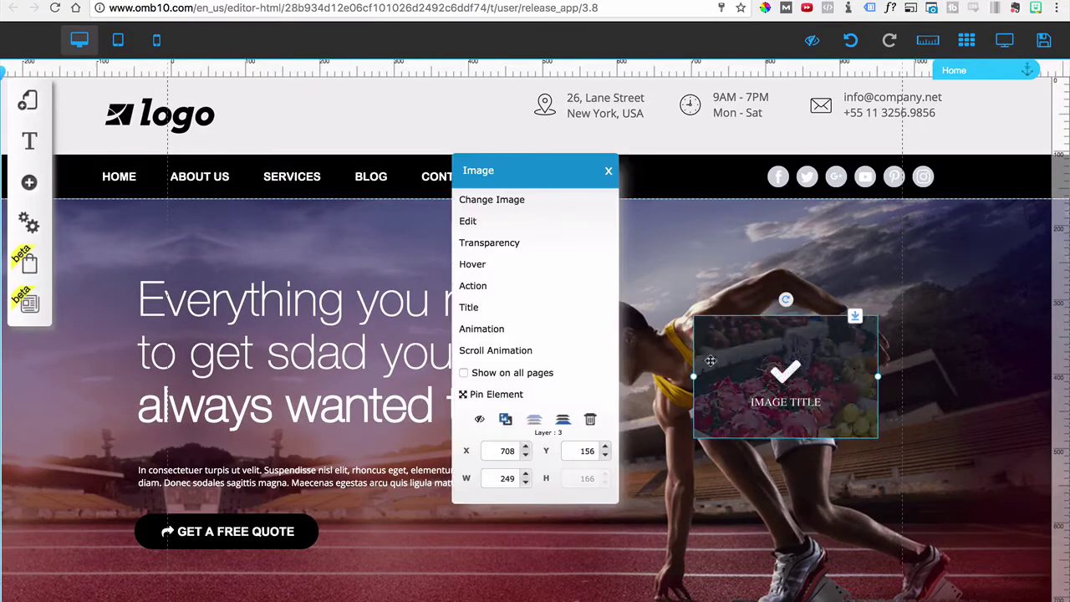
pyautogui.click(590, 422)
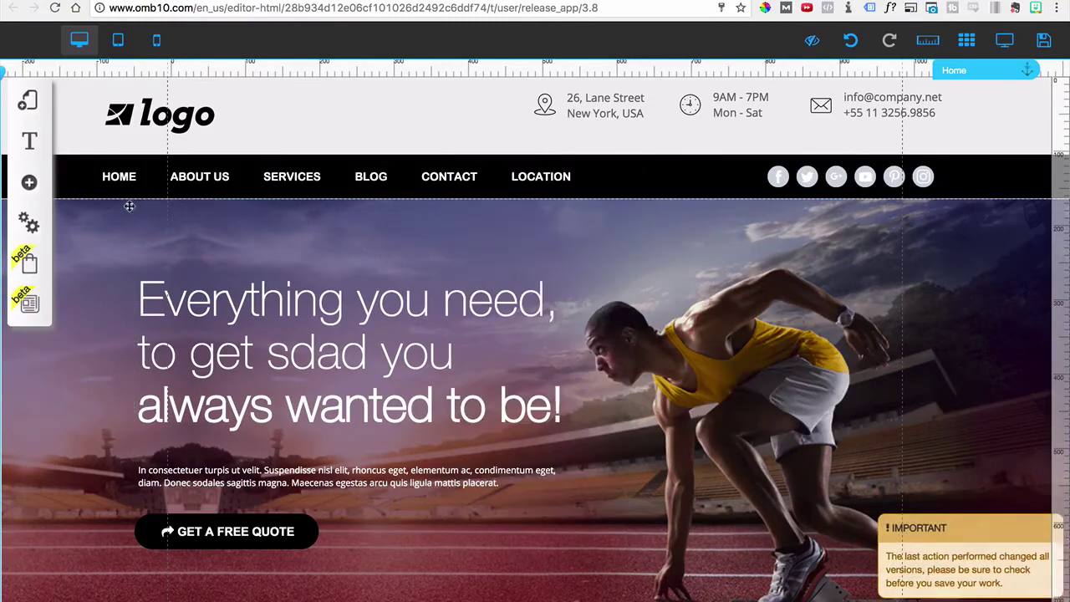
# Examine the gallery elements that can be added, covering the Image Gallery and Hover Gallery layouts
pyautogui.click(29, 182)
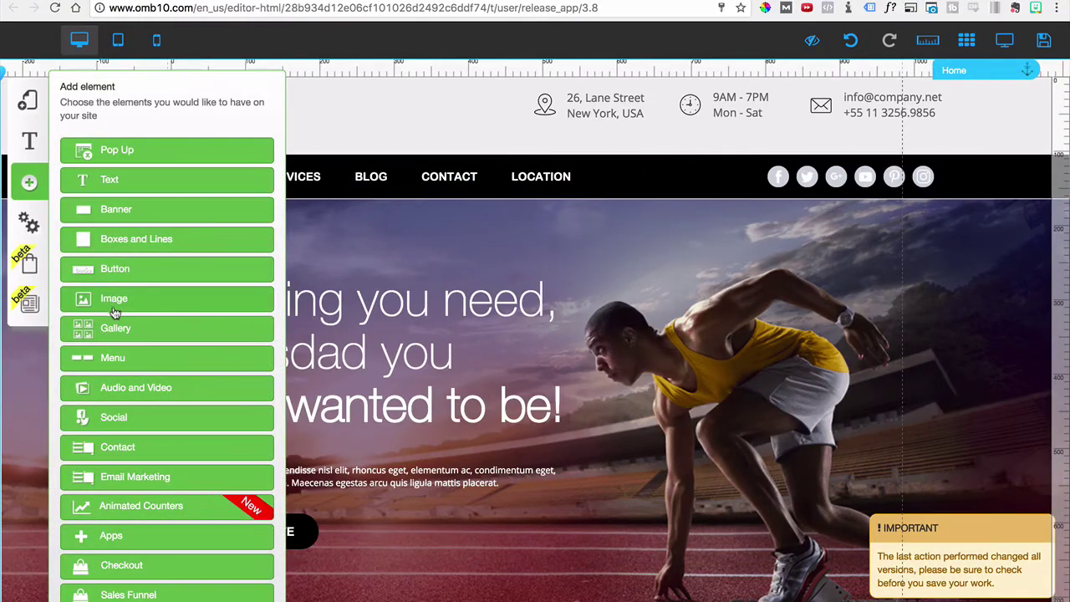
pyautogui.click(118, 332)
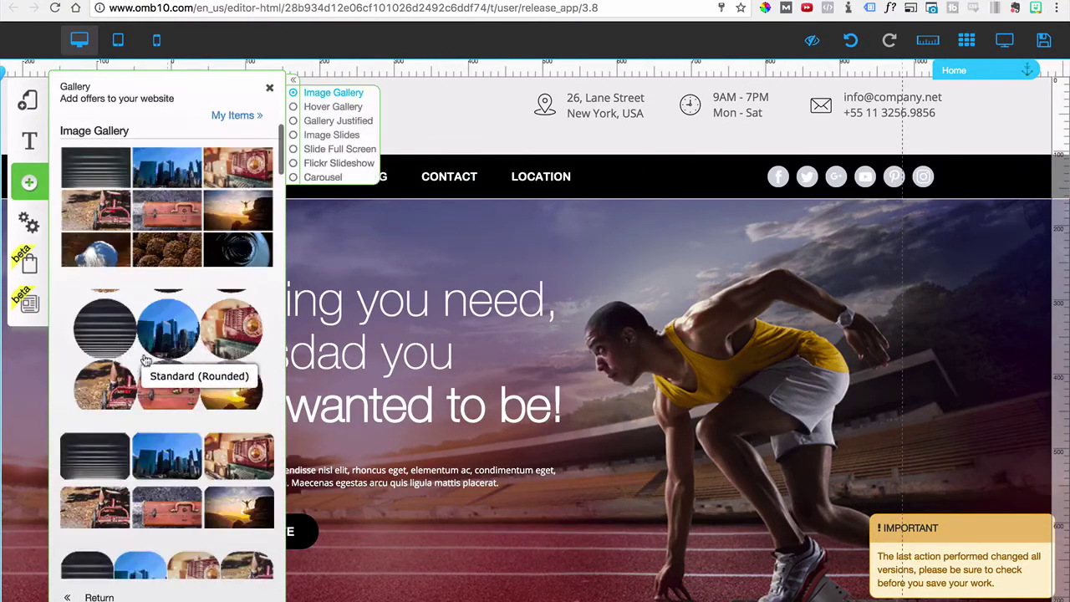
pyautogui.scroll(-3, 167, 251)
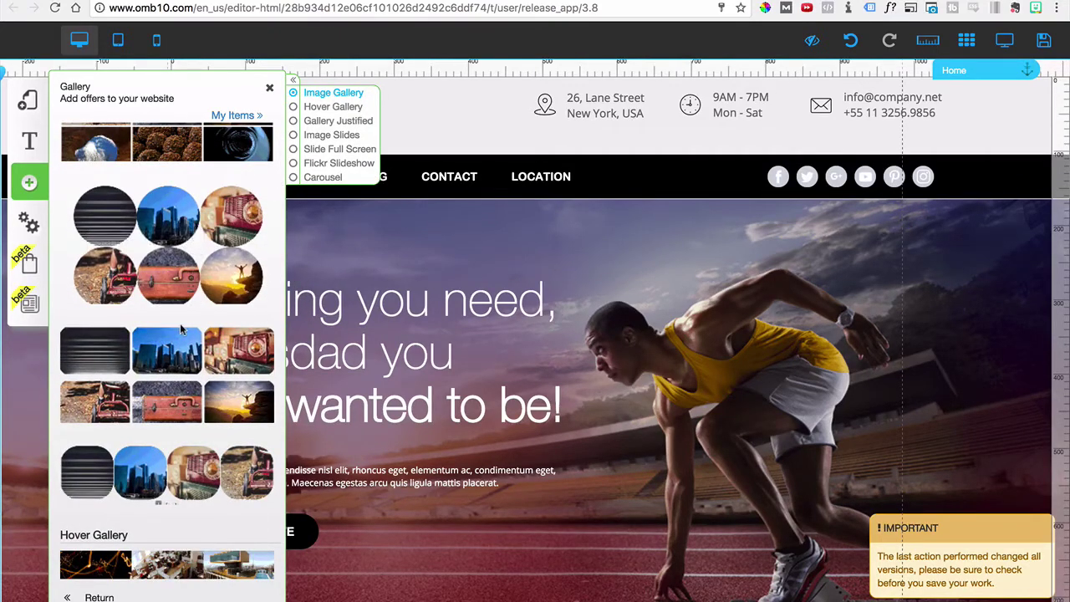
pyautogui.scroll(-3, 131, 321)
pyautogui.scroll(-3, 134, 324)
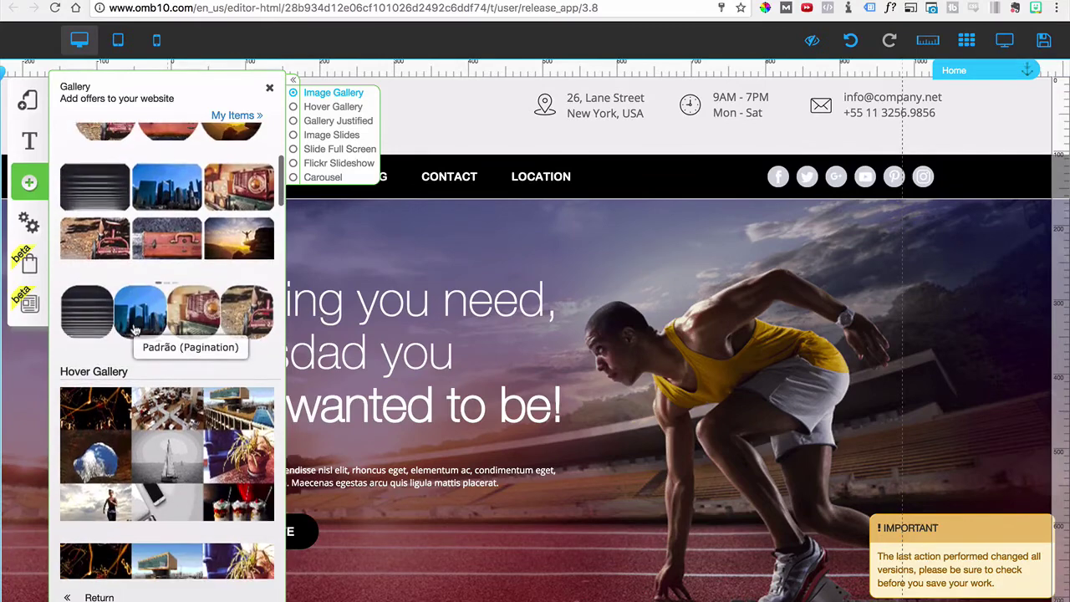
pyautogui.scroll(-3, 167, 335)
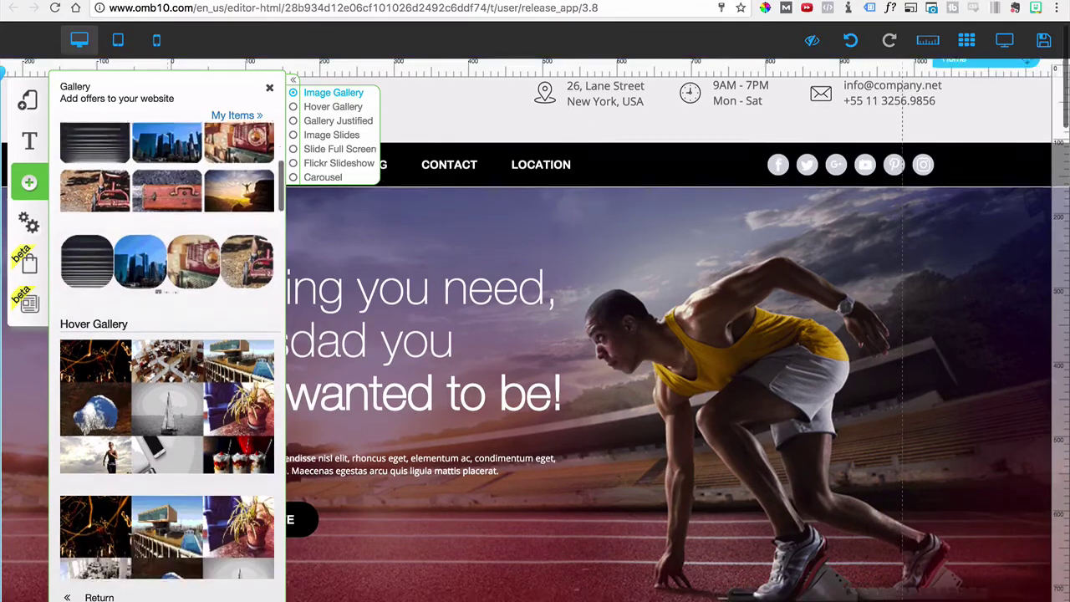
pyautogui.scroll(-3, 192, 401)
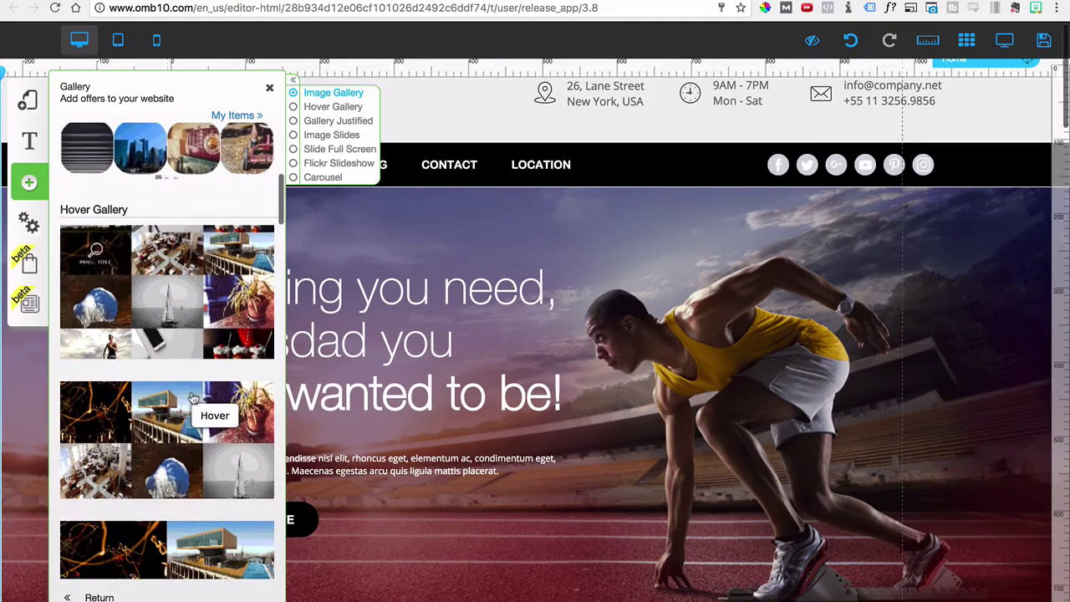
pyautogui.scroll(-2, 189, 416)
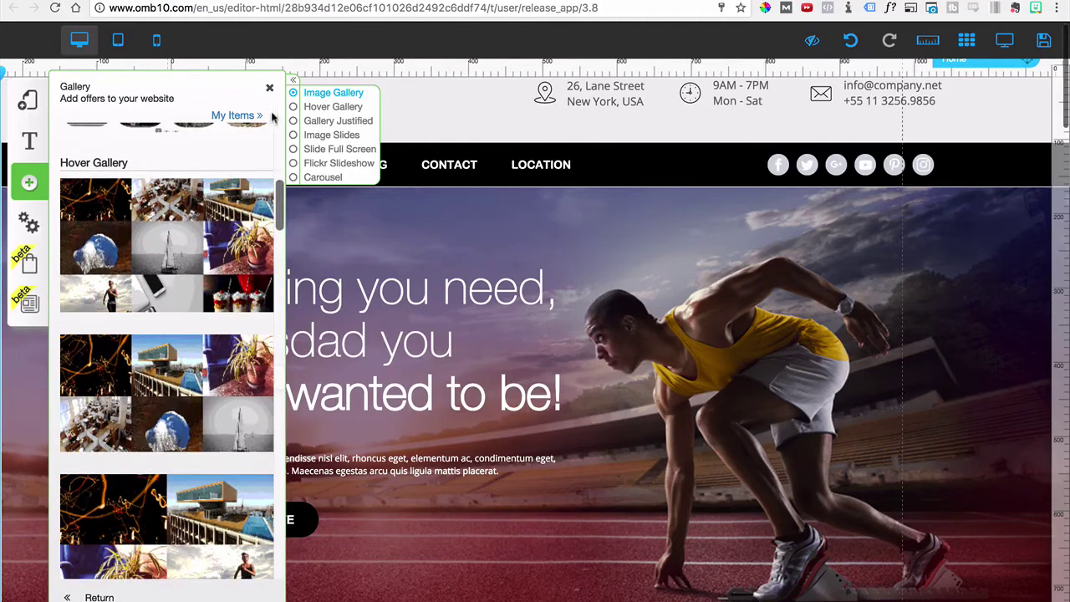
# Examine the remaining gallery layouts: Gallery Justified, Image Slides, Slide Full Screen, Flickr Slideshow and Carousel
pyautogui.click(321, 122)
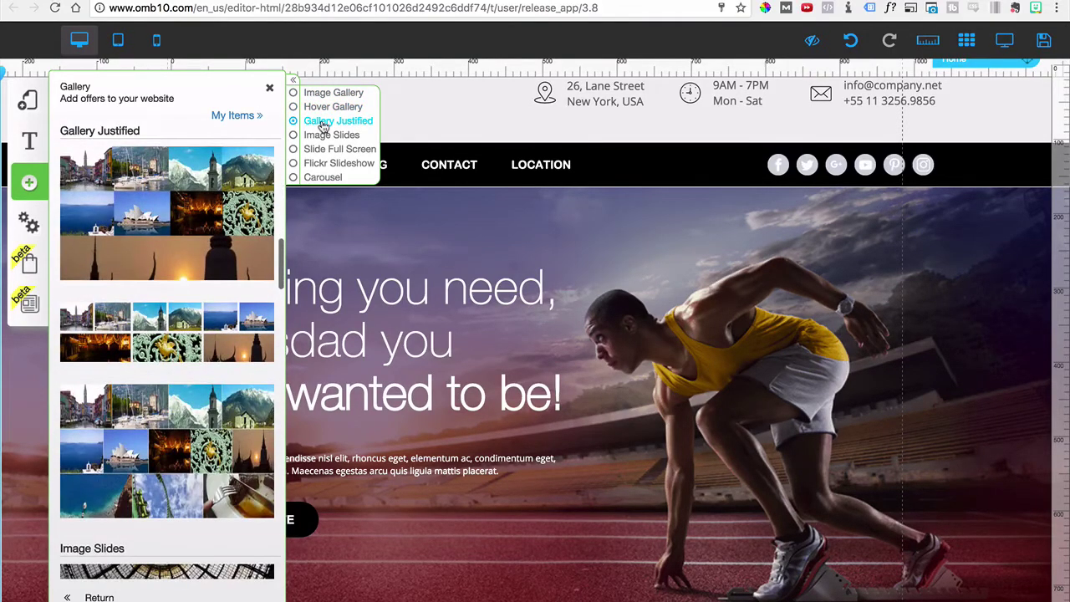
pyautogui.click(325, 136)
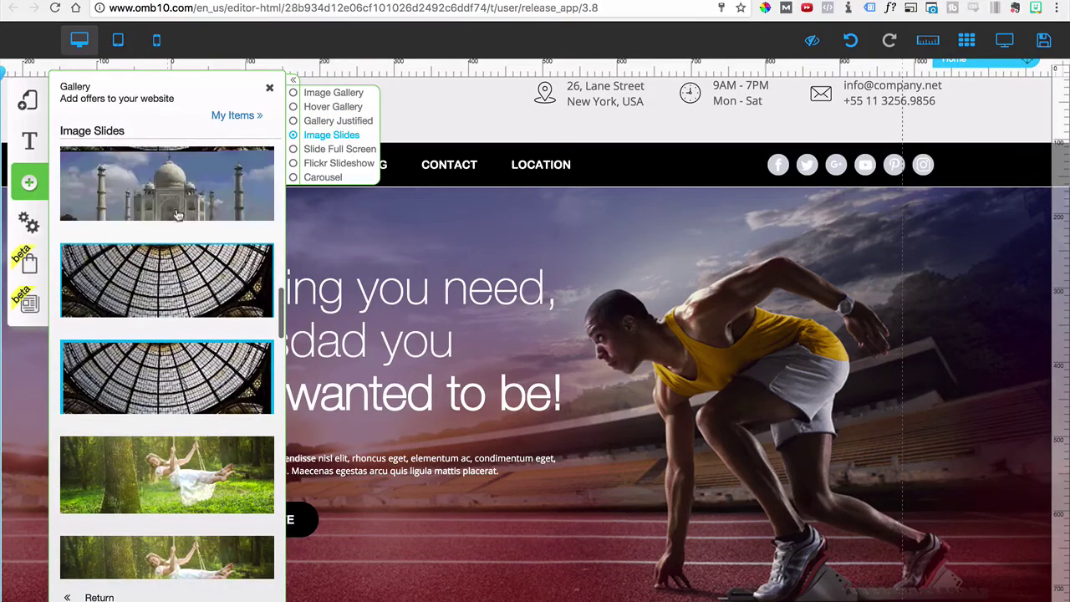
pyautogui.click(319, 151)
pyautogui.click(344, 166)
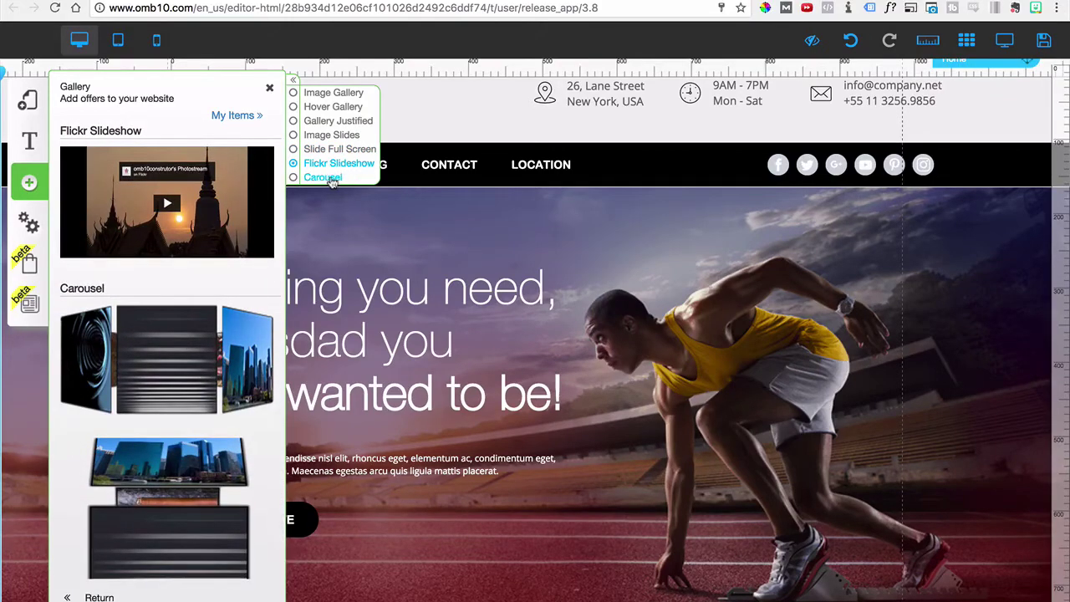
pyautogui.click(332, 178)
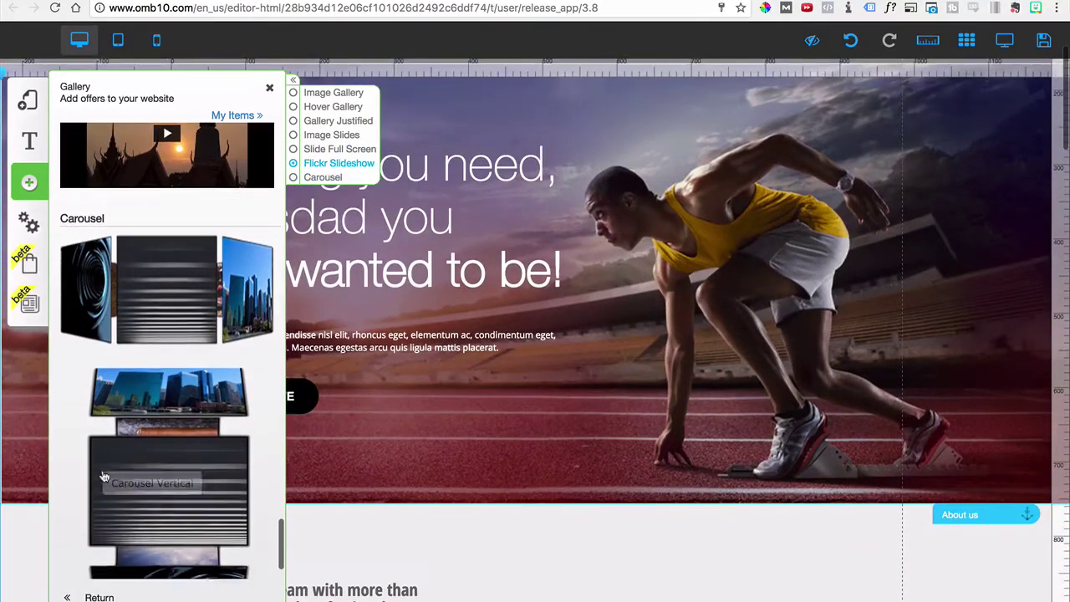
pyautogui.click(87, 596)
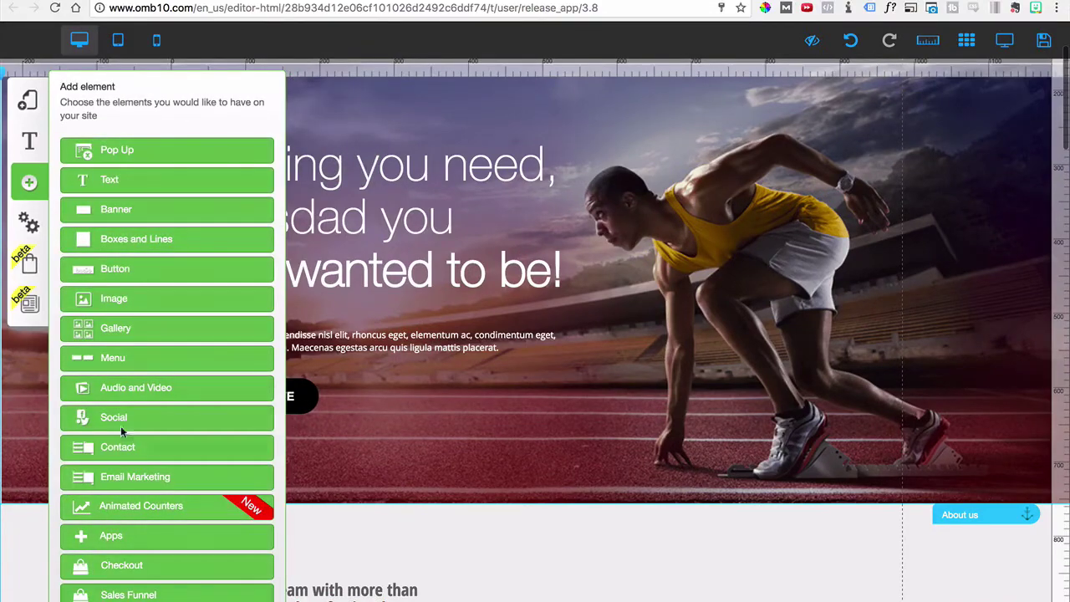
# Look through the Classic menu element styles and the Home and About us anchors on the page
pyautogui.click(106, 360)
pyautogui.scroll(-5, 138, 451)
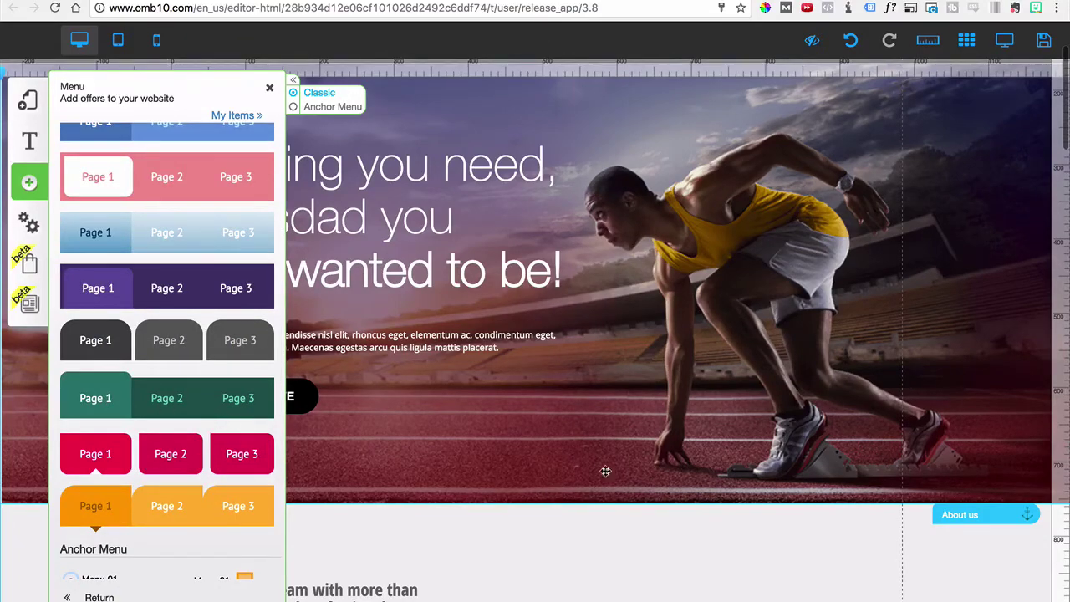
pyautogui.scroll(2, 635, 472)
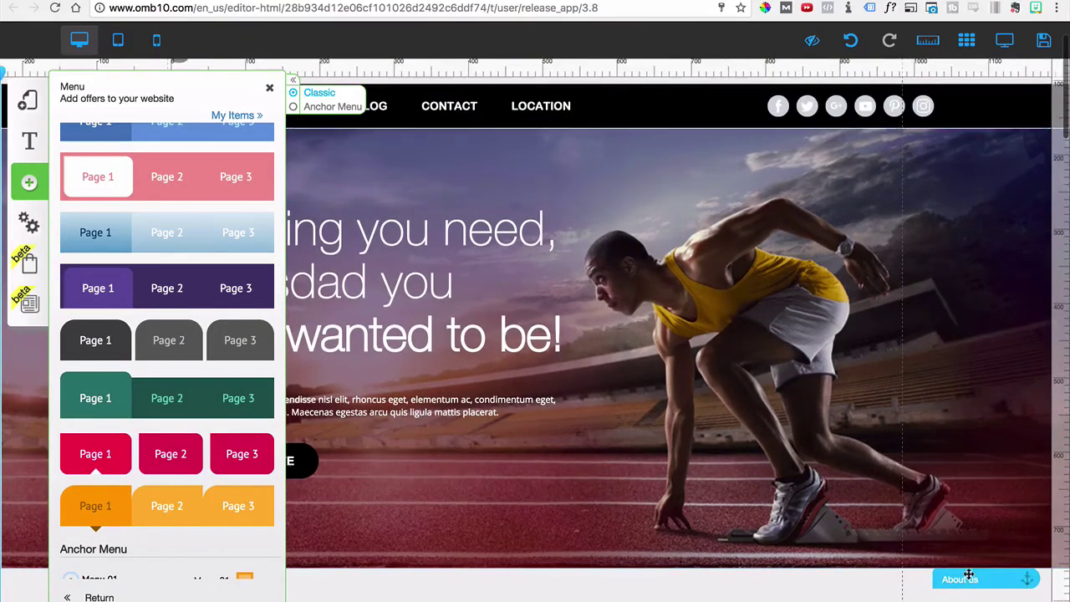
pyautogui.scroll(2, 644, 460)
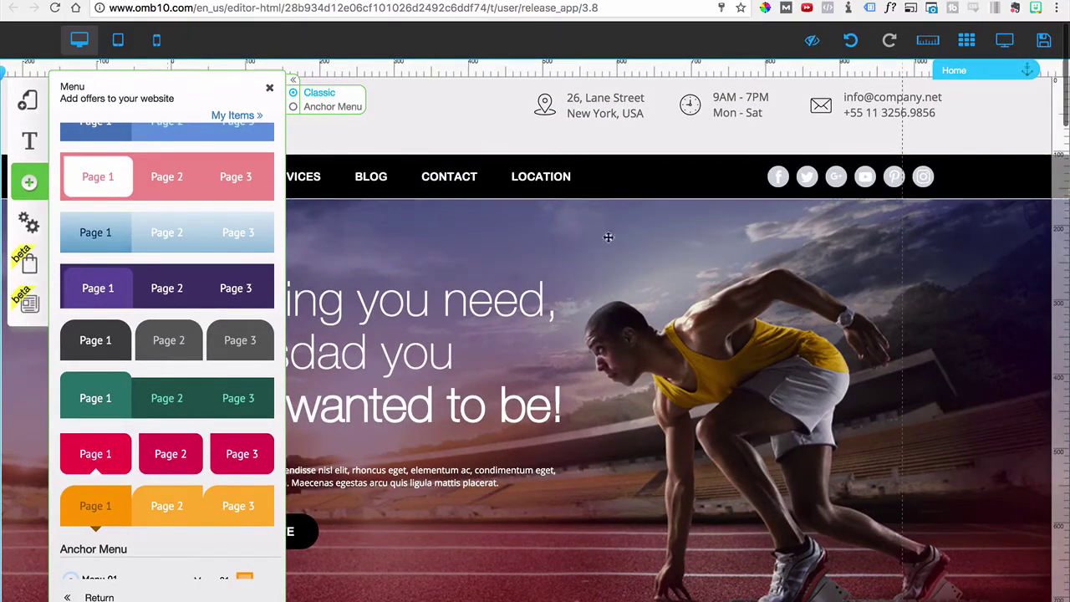
pyautogui.scroll(-6, 493, 495)
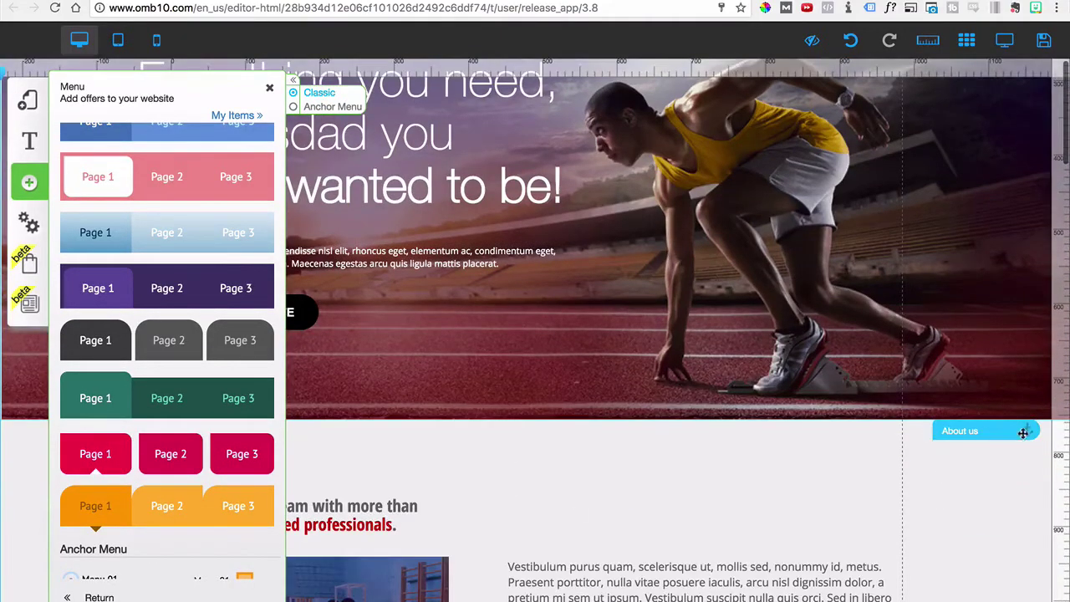
pyautogui.click(269, 88)
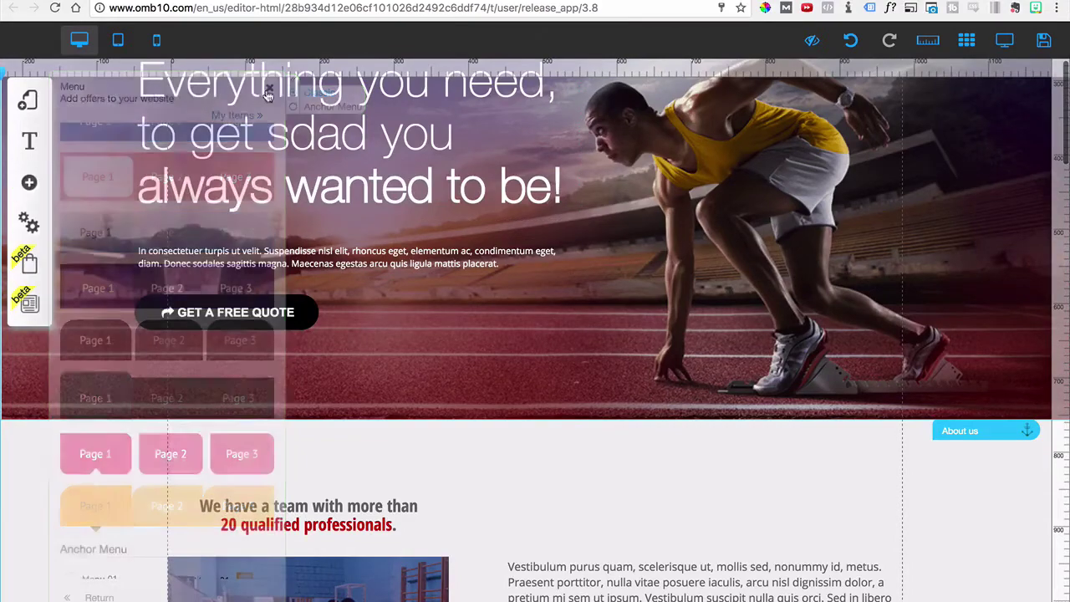
pyautogui.scroll(5, 760, 346)
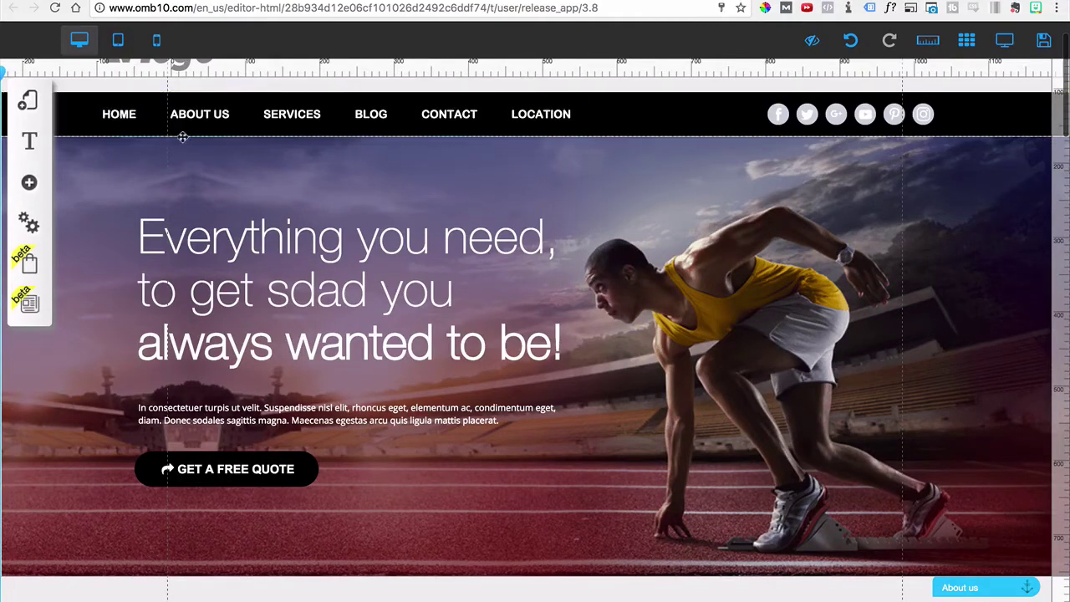
# Inspect the configuration of Menu Default, checking the ABOUT US item's anchor action and the available link types
pyautogui.click(203, 117)
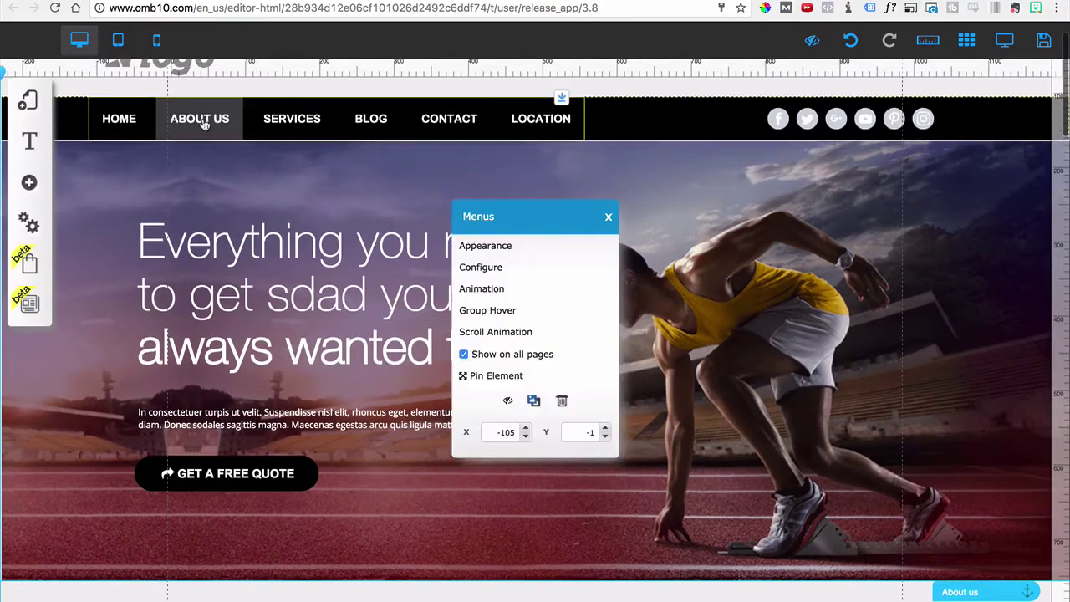
pyautogui.click(480, 269)
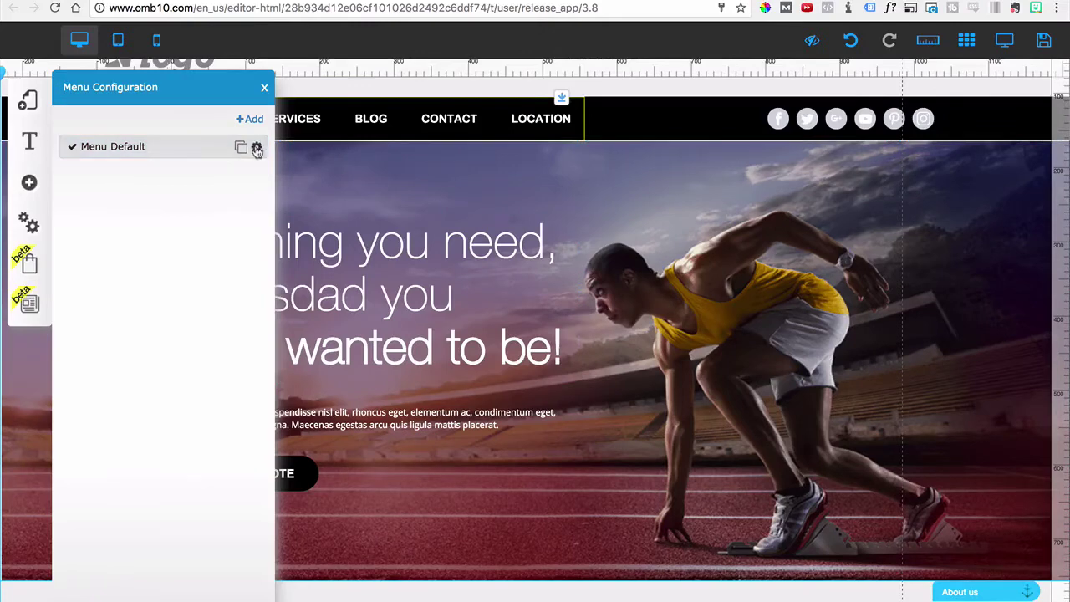
pyautogui.click(255, 147)
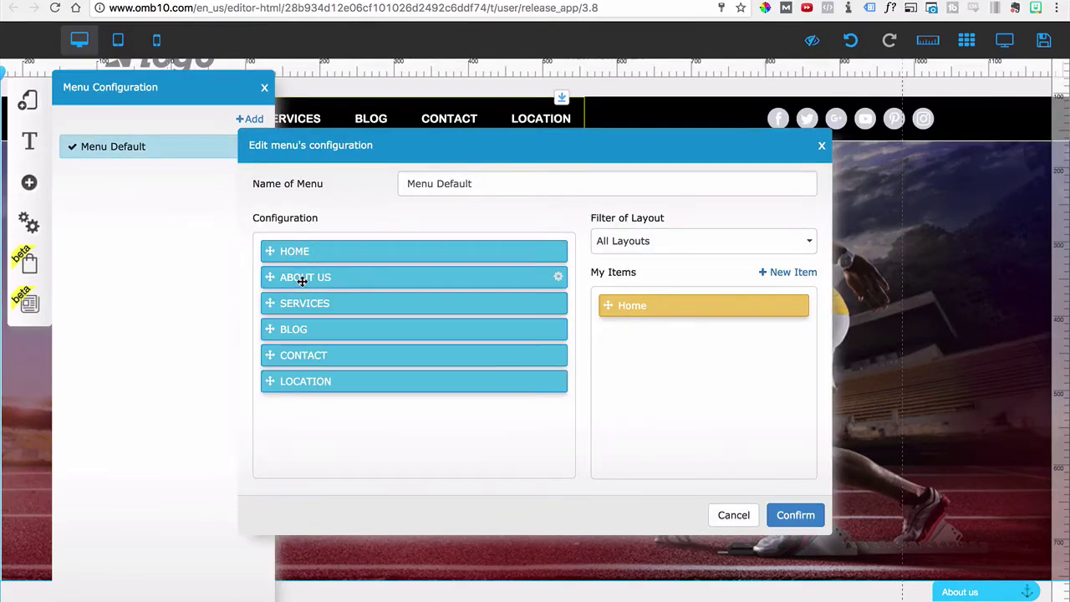
pyautogui.click(557, 279)
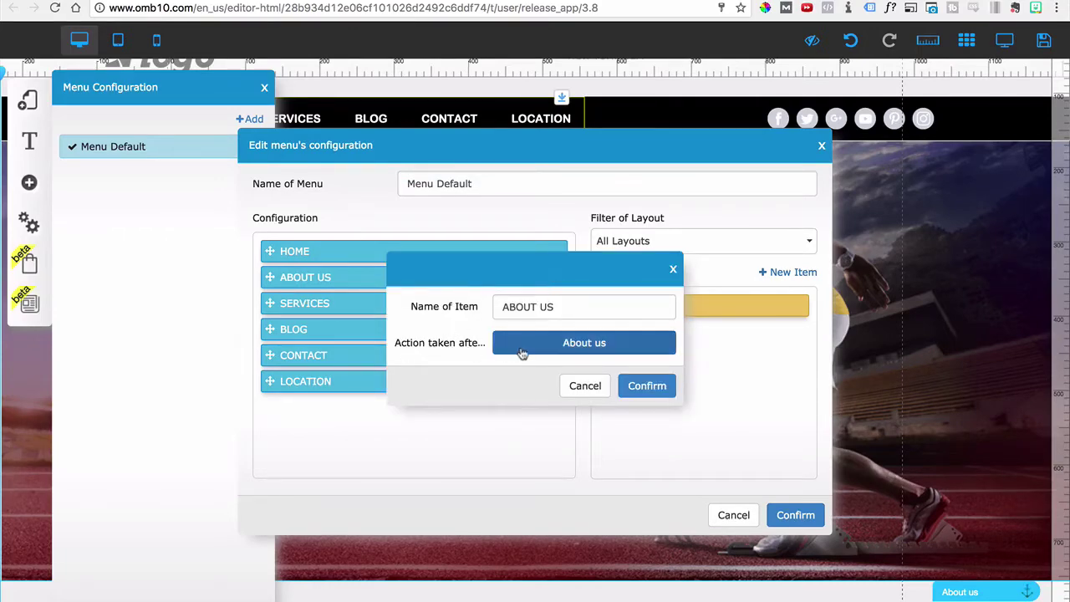
pyautogui.click(552, 353)
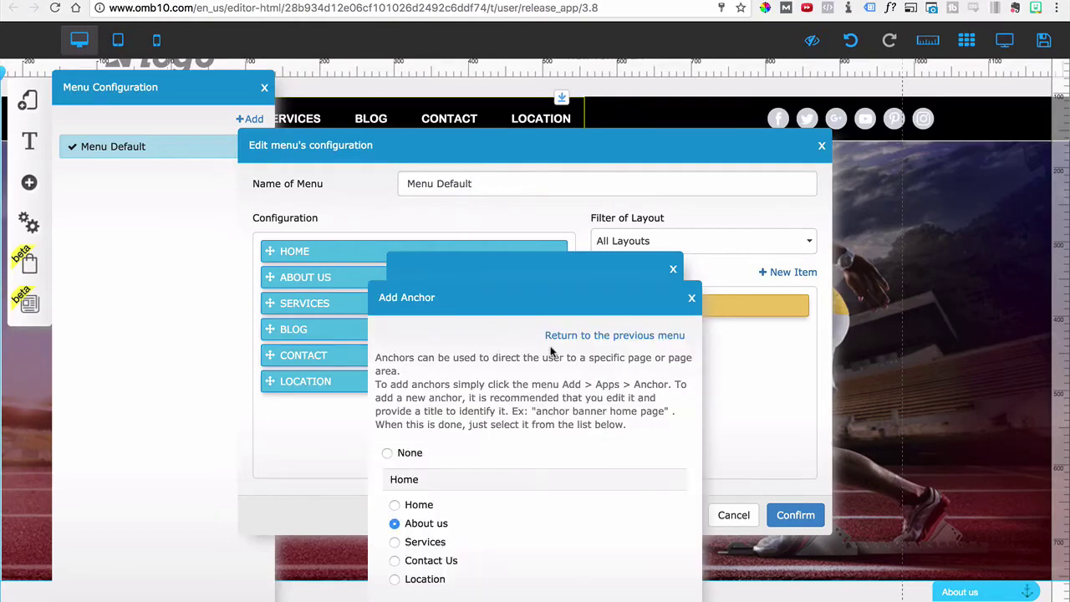
pyautogui.click(569, 336)
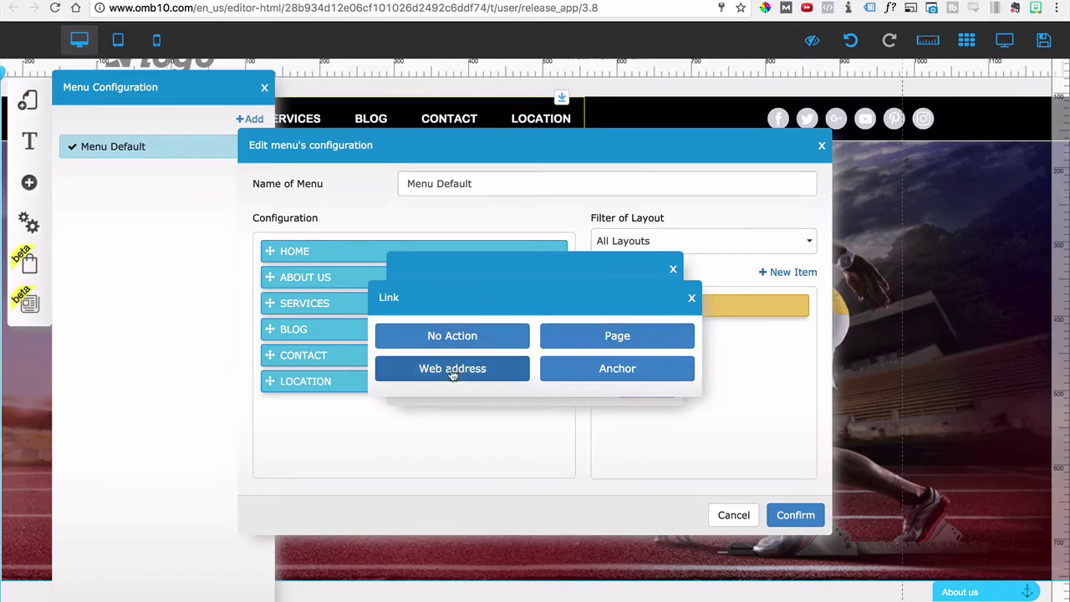
# Compare the anchors offered for ABOUT US with those placed down the page, leaving the menu configuration without changes
pyautogui.click(576, 378)
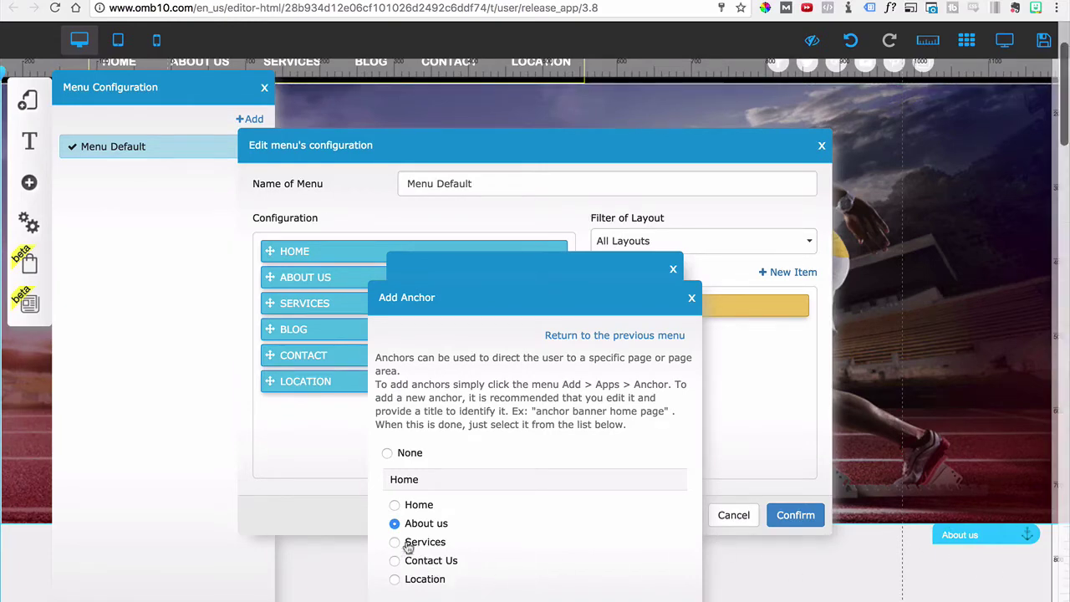
pyautogui.scroll(-10, 900, 469)
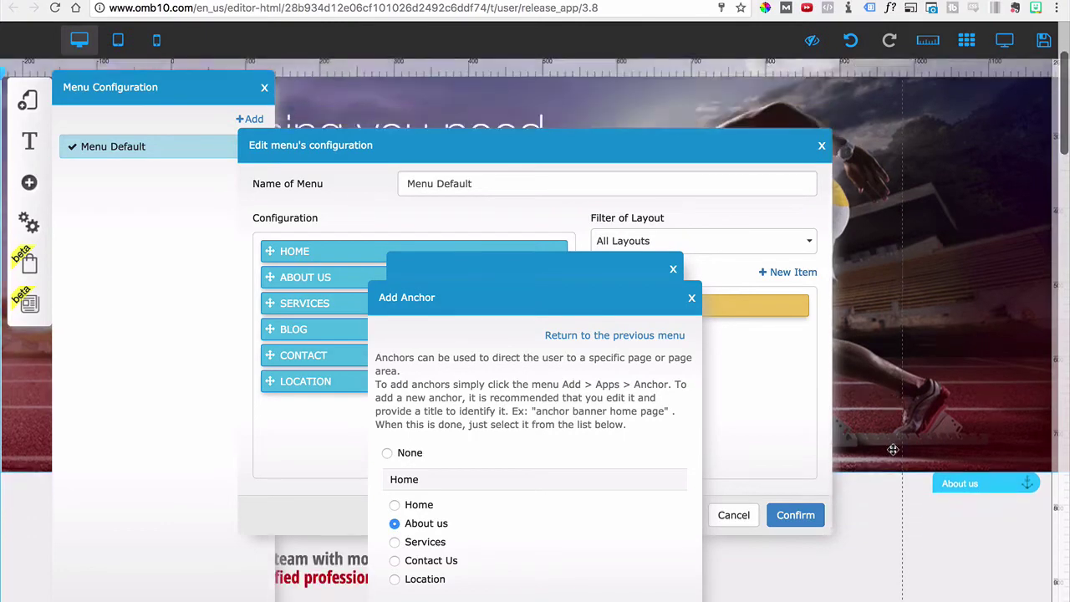
pyautogui.scroll(-3, 901, 469)
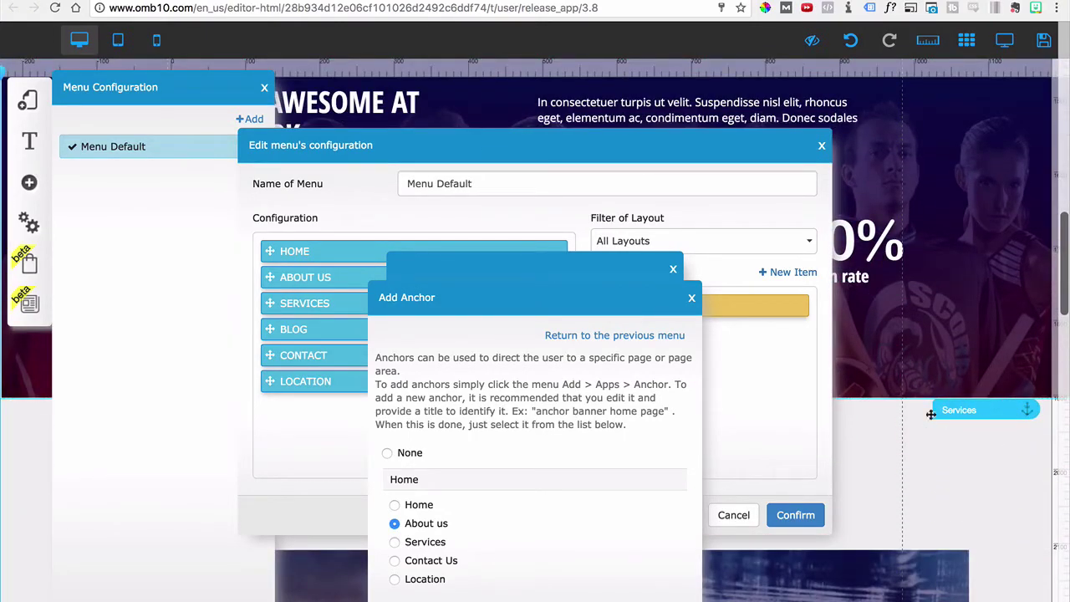
pyautogui.click(651, 334)
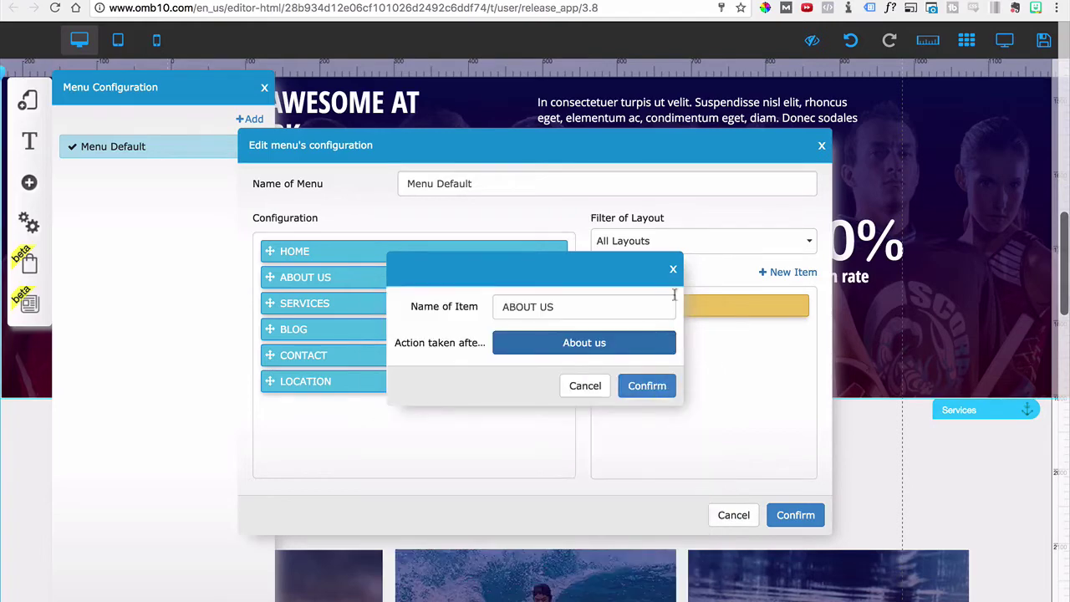
pyautogui.click(672, 269)
pyautogui.click(746, 518)
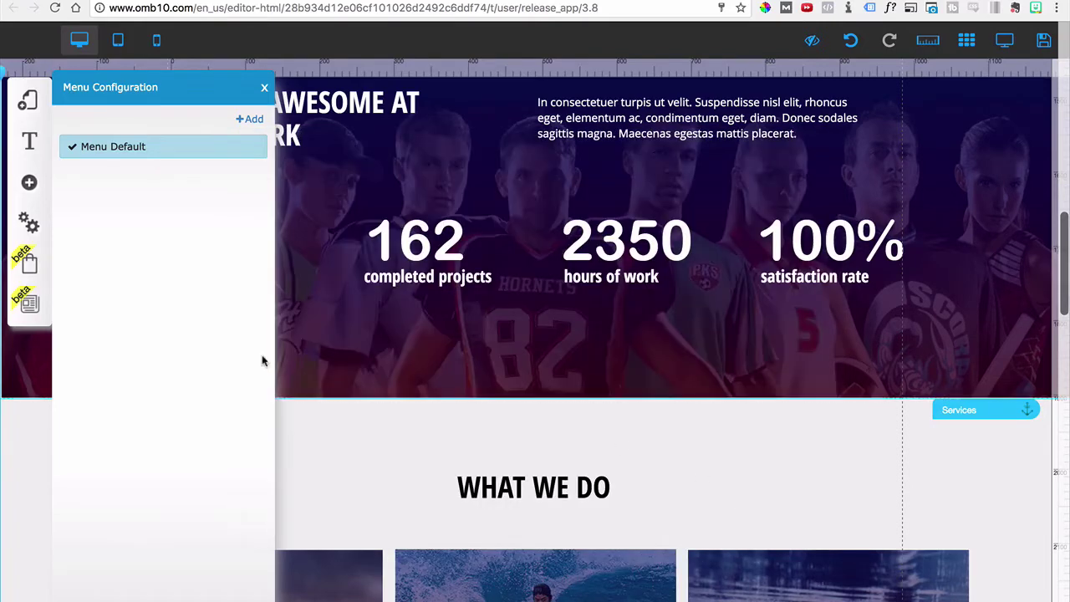
# Add a YouTube video element over the middle of the hero section
pyautogui.click(30, 184)
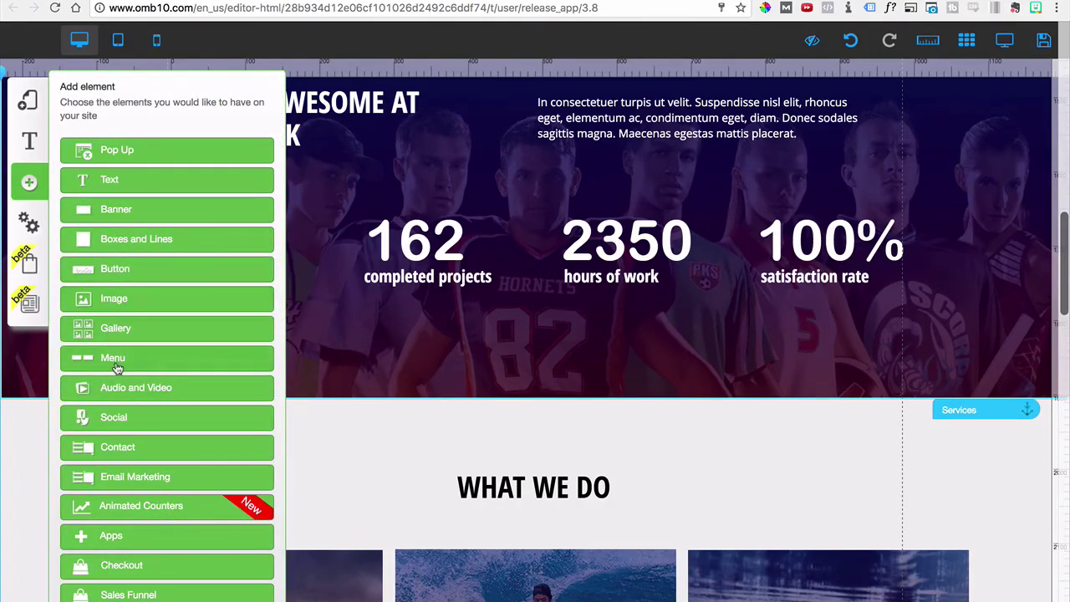
pyautogui.click(132, 390)
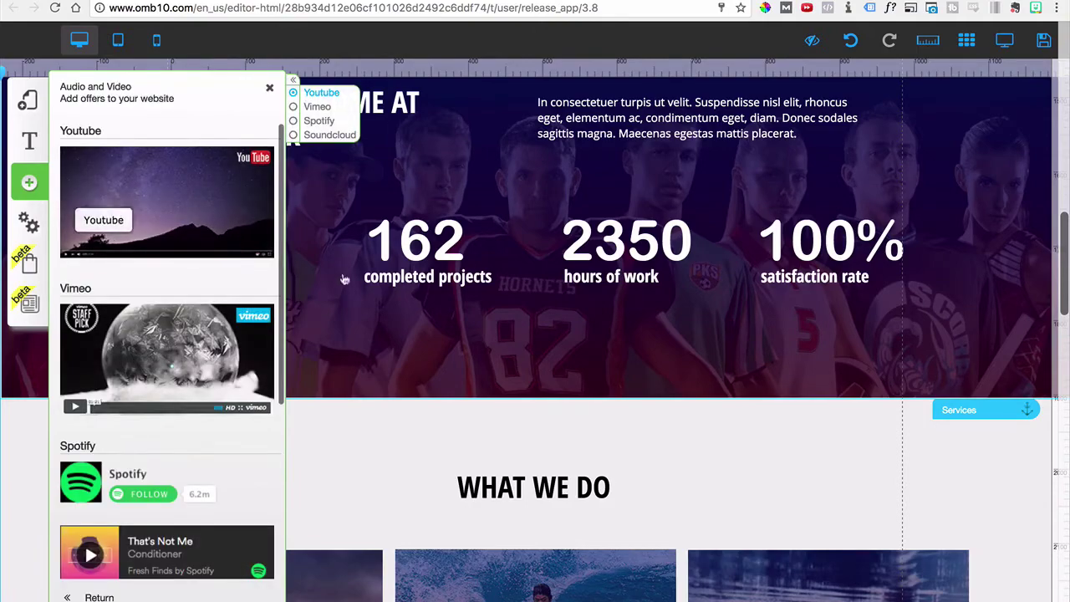
pyautogui.scroll(10, 540, 341)
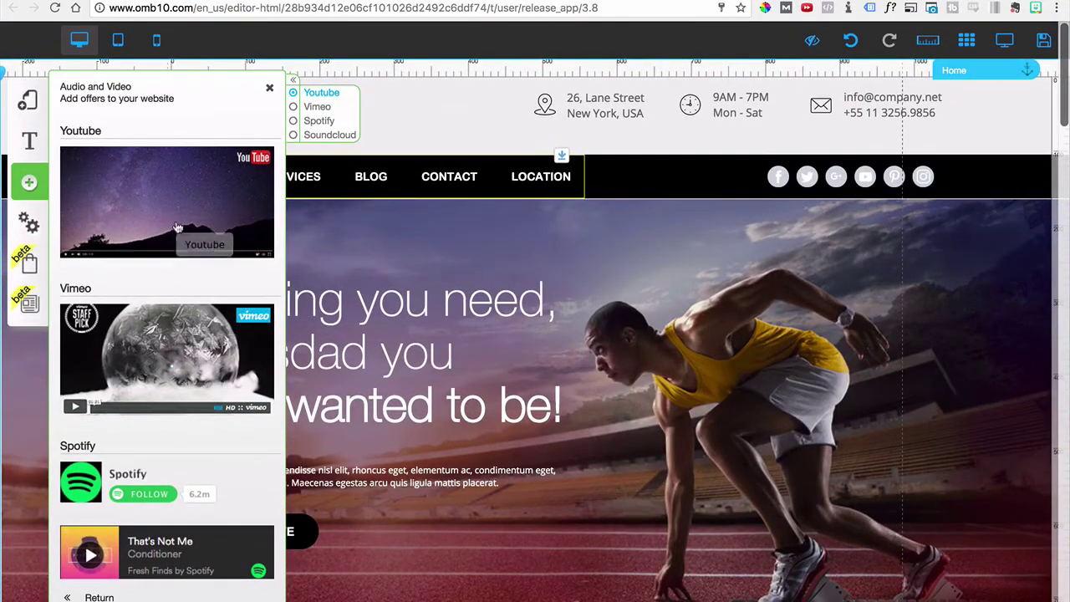
pyautogui.moveTo(200, 243); pyautogui.dragTo(603, 399)
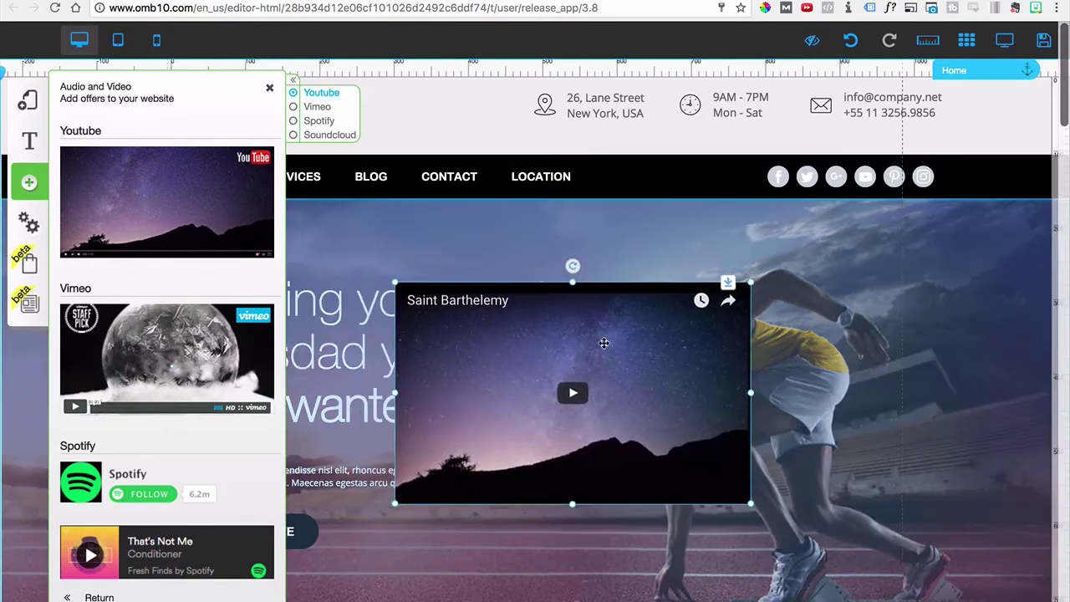
# Delete the hero headline and enlarge the YouTube video to about 691 by 431
pyautogui.click(338, 327)
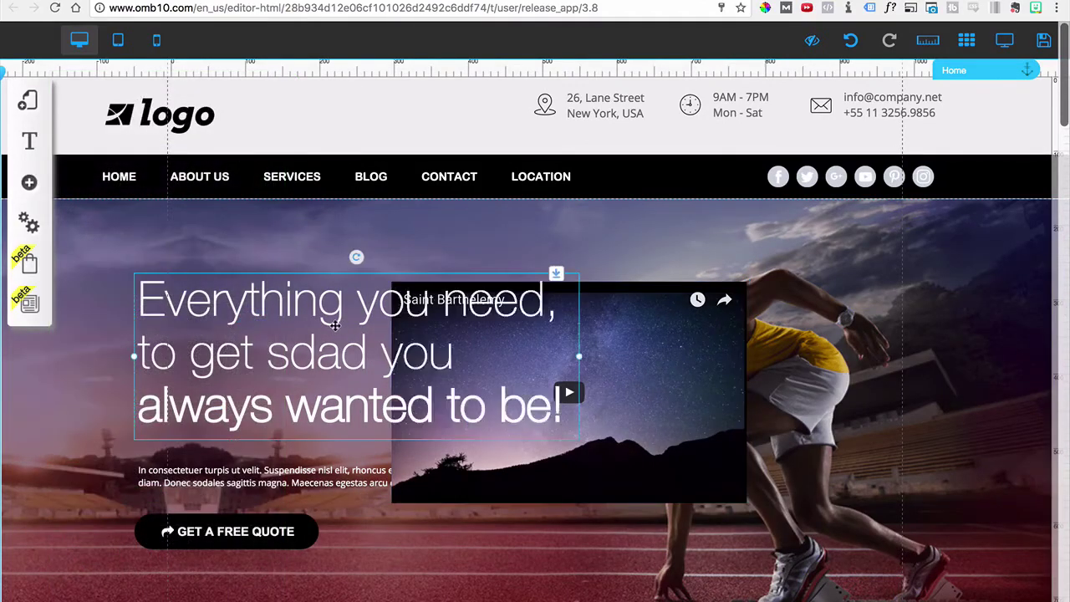
pyautogui.click(591, 357)
pyautogui.moveTo(590, 387); pyautogui.dragTo(432, 325)
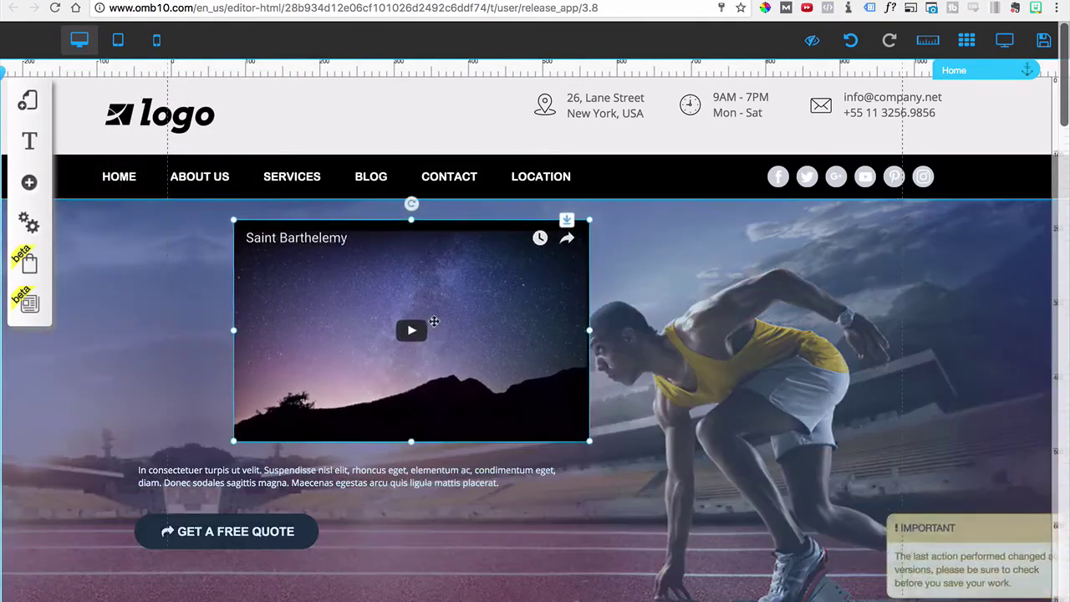
pyautogui.moveTo(588, 447); pyautogui.dragTo(745, 530)
pyautogui.moveTo(665, 451); pyautogui.dragTo(844, 420)
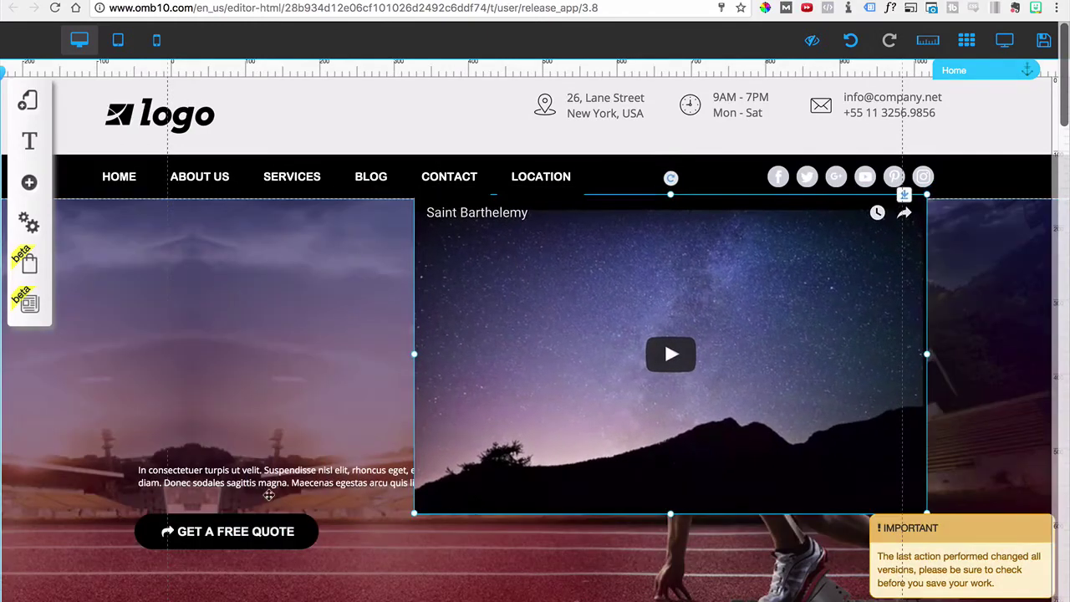
# Delete the hero paragraph and arrange the video above the GET A FREE QUOTE button, at about X 102, Y 30
pyautogui.click(273, 489)
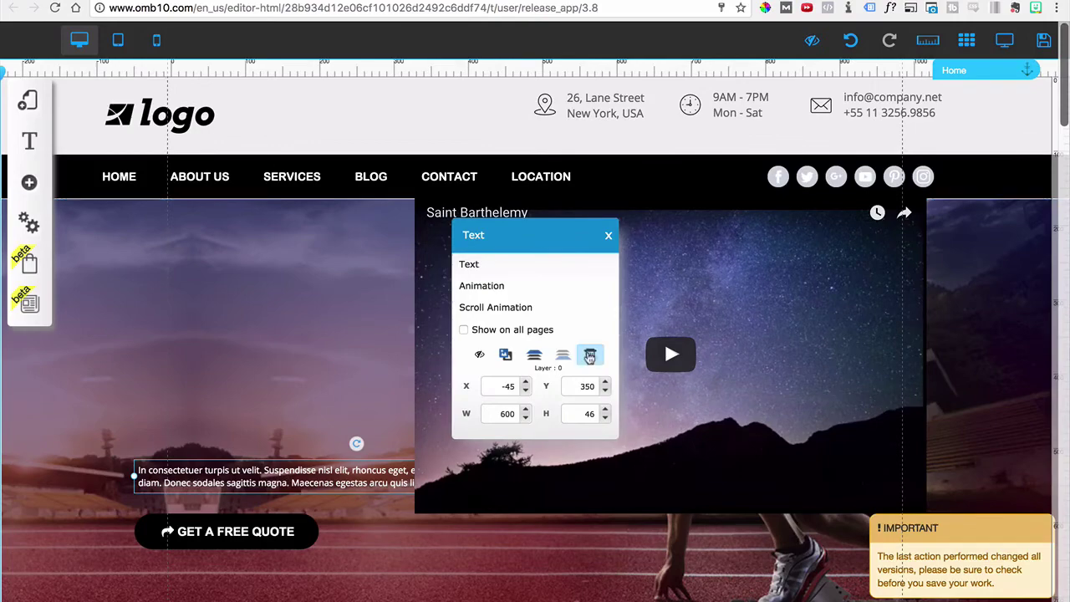
pyautogui.click(590, 356)
pyautogui.moveTo(243, 530); pyautogui.dragTo(430, 573)
pyautogui.moveTo(479, 511); pyautogui.dragTo(306, 541)
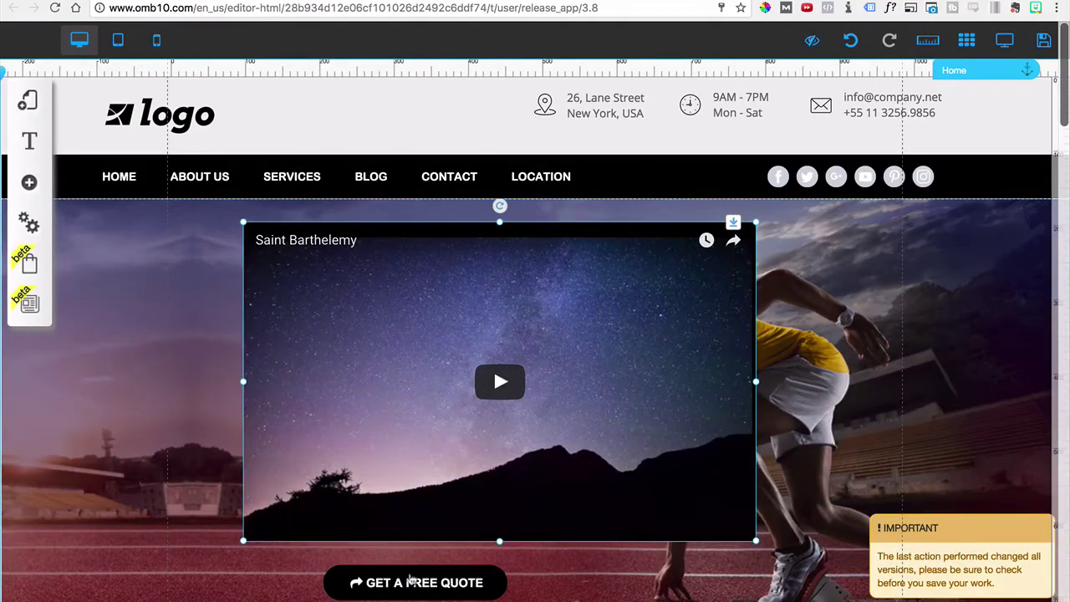
# Widen the GET A FREE QUOTE button to slightly more than the video's width and centre it directly beneath the video
pyautogui.click(404, 588)
pyautogui.moveTo(506, 597); pyautogui.dragTo(752, 599)
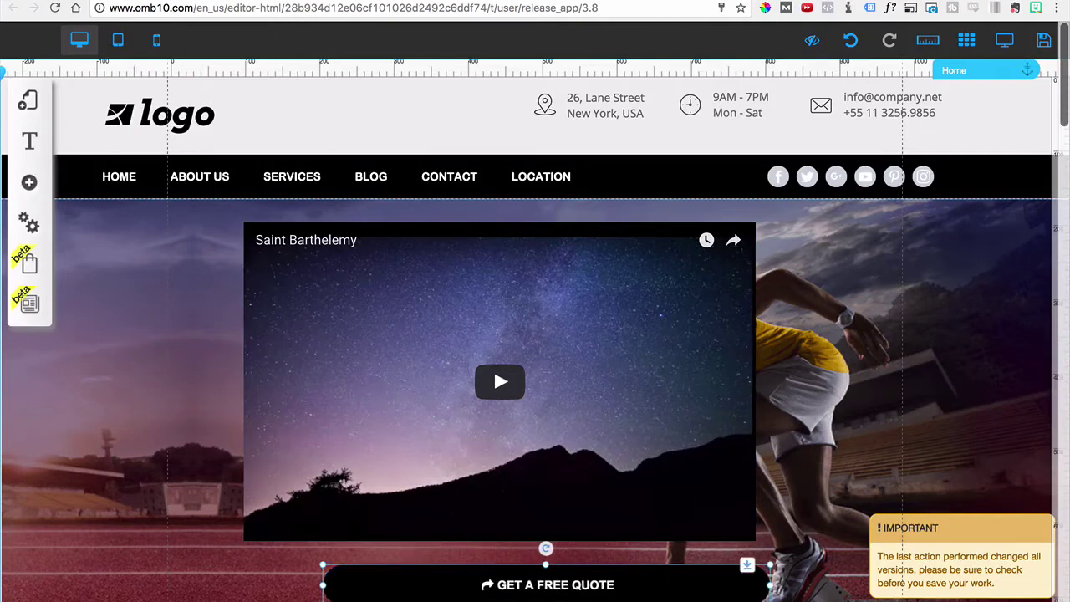
pyautogui.moveTo(320, 587); pyautogui.dragTo(193, 572)
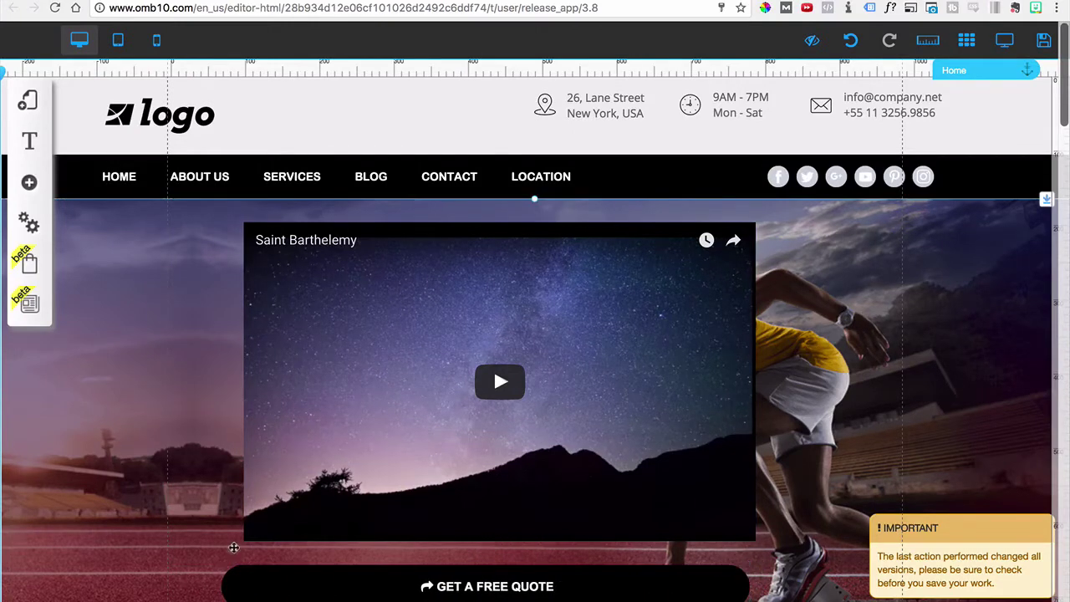
pyautogui.moveTo(539, 599); pyautogui.dragTo(553, 591)
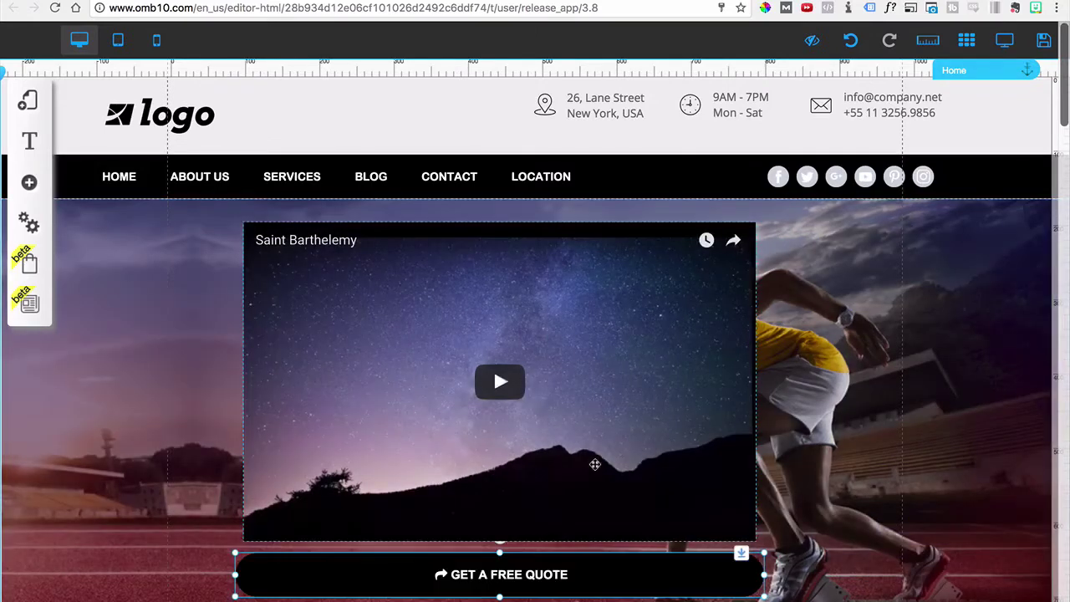
# Review the hero YouTube video's configuration options, including its URL and playback settings, and leave them without saving
pyautogui.click(589, 465)
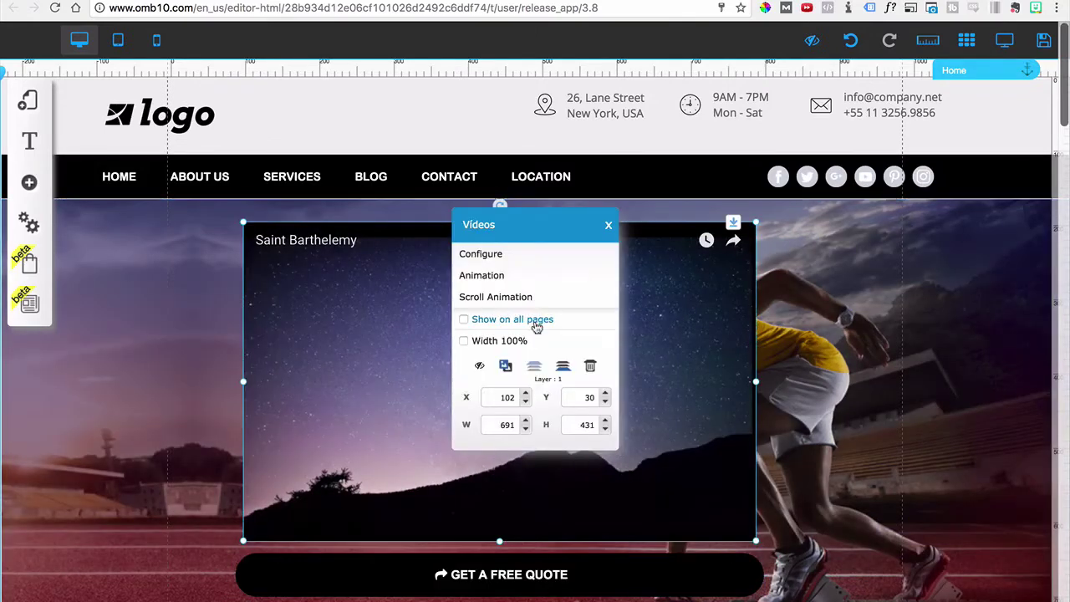
pyautogui.click(475, 254)
pyautogui.moveTo(458, 236); pyautogui.dragTo(657, 232)
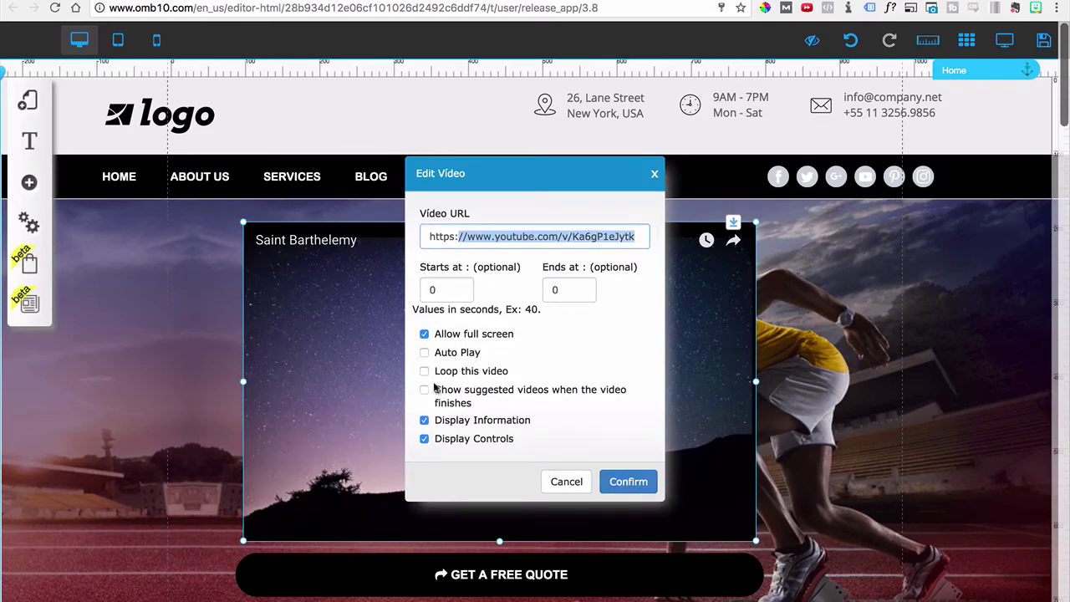
pyautogui.click(566, 483)
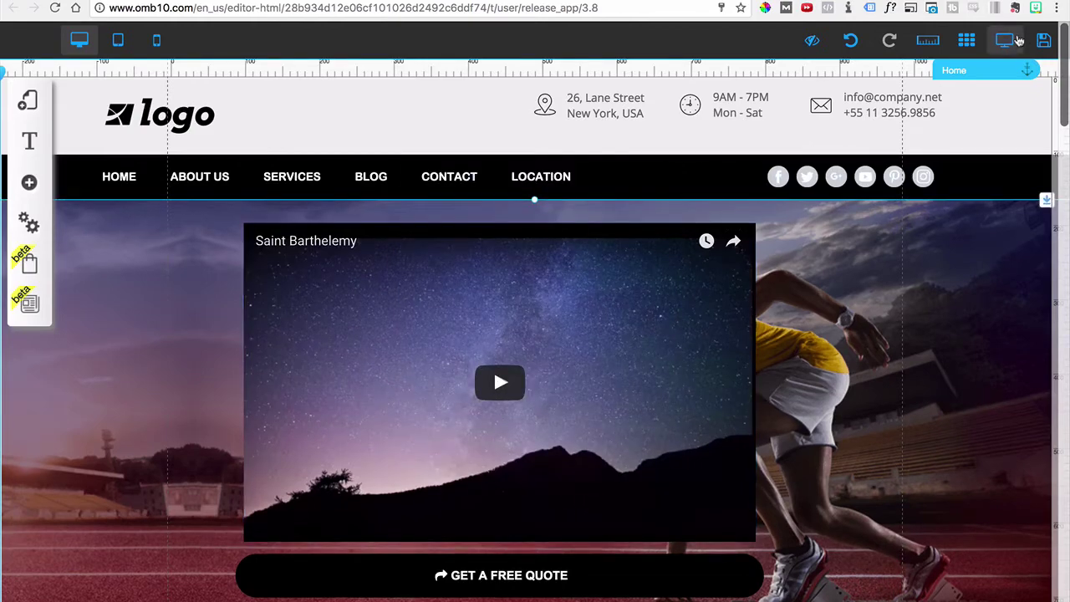
# Preview the page, play the hero video, and return to editing
pyautogui.click(1005, 40)
pyautogui.click(511, 385)
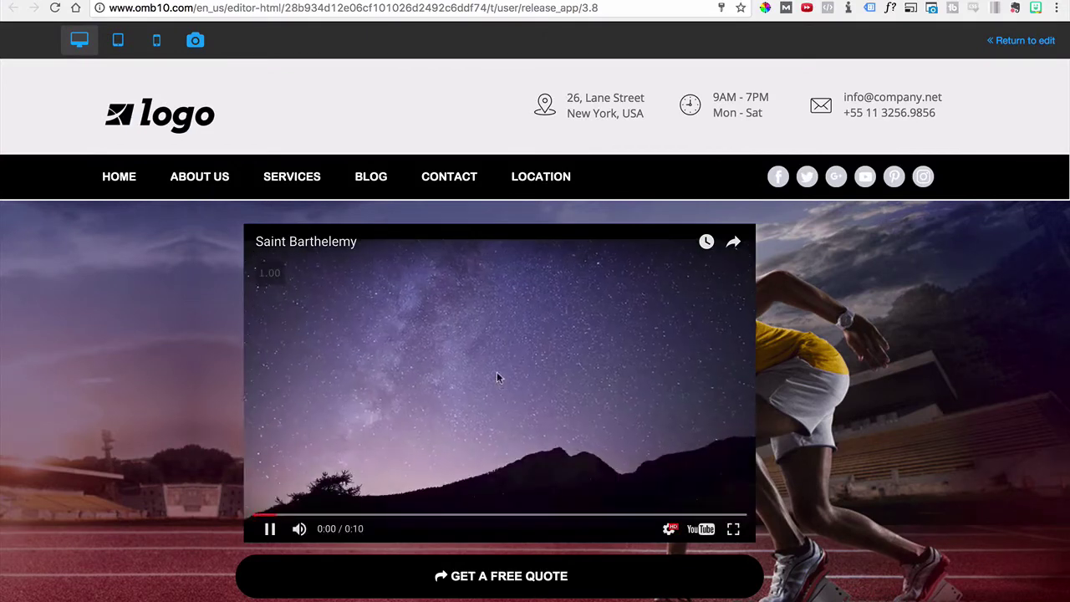
pyautogui.click(418, 468)
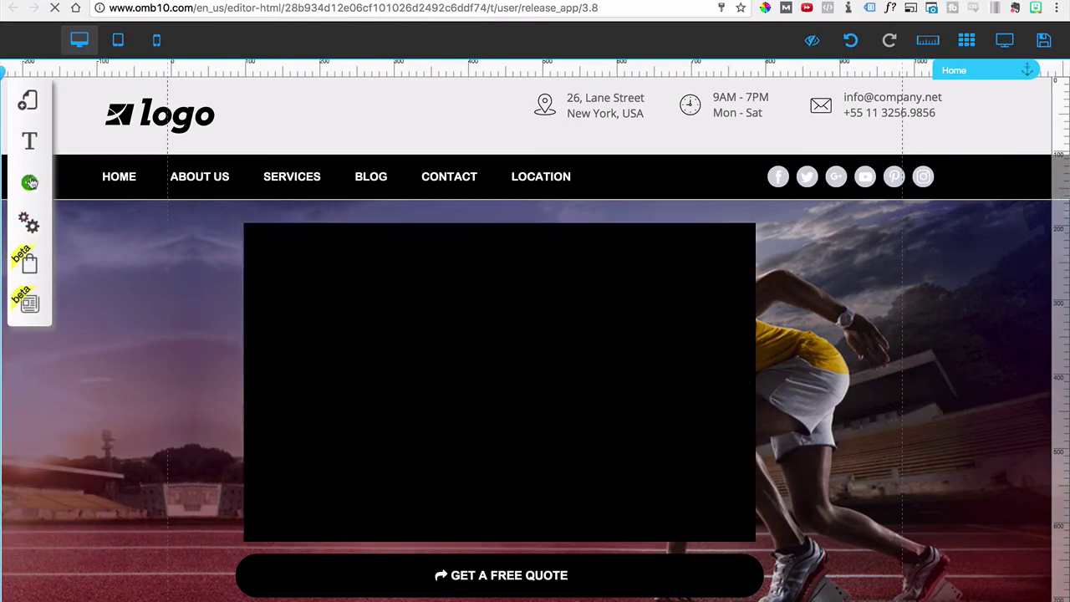
# Examine the addable Social elements for Facebook, Twitter, Instagram, Google +1 and Pinterest
pyautogui.click(28, 181)
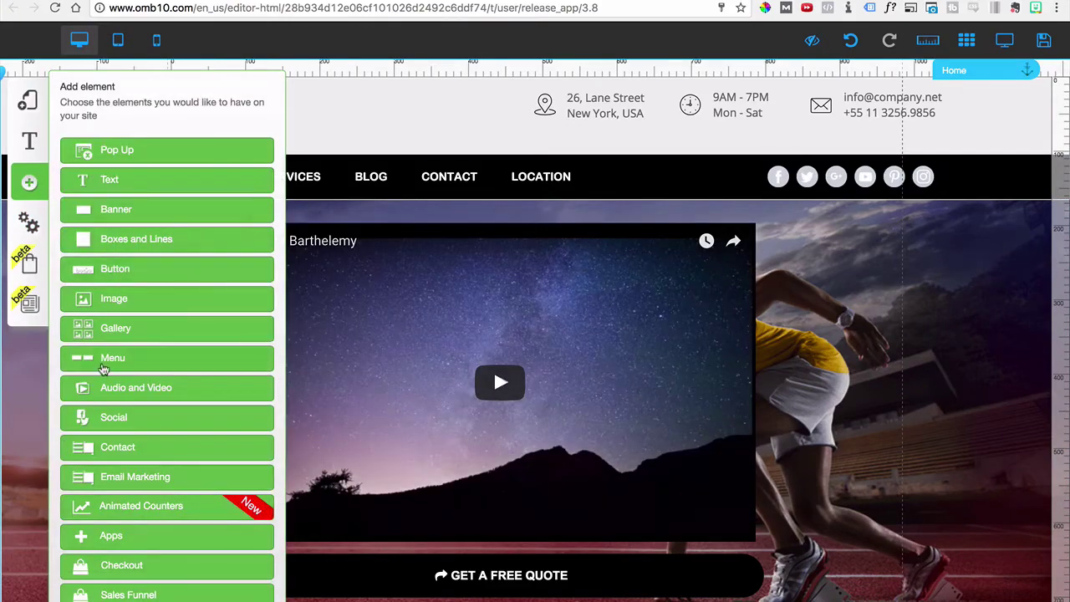
pyautogui.scroll(-1, 122, 411)
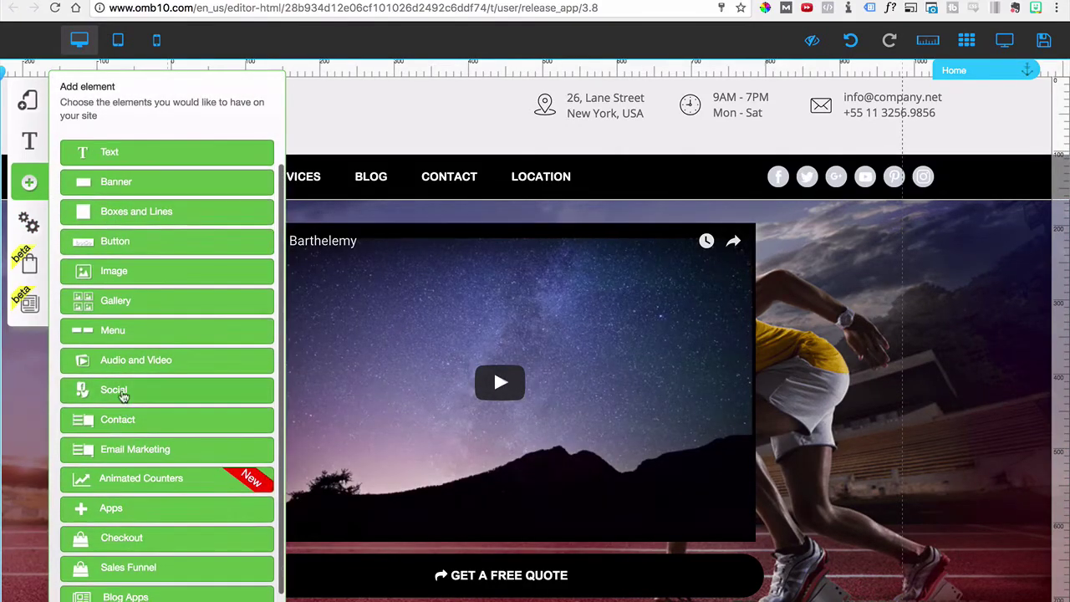
pyautogui.click(123, 393)
pyautogui.scroll(-5, 138, 344)
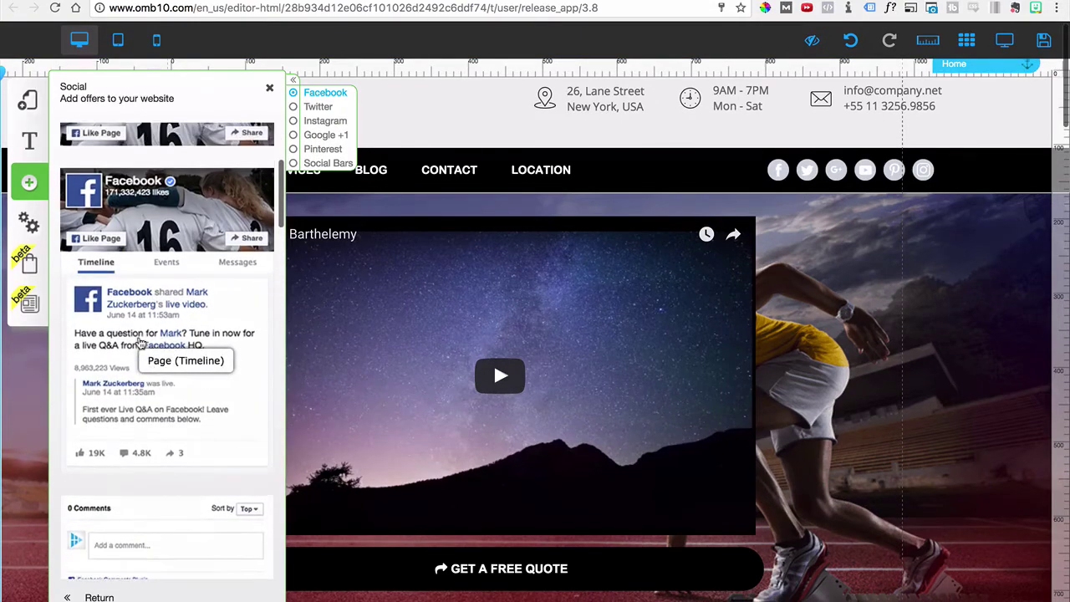
pyautogui.click(316, 107)
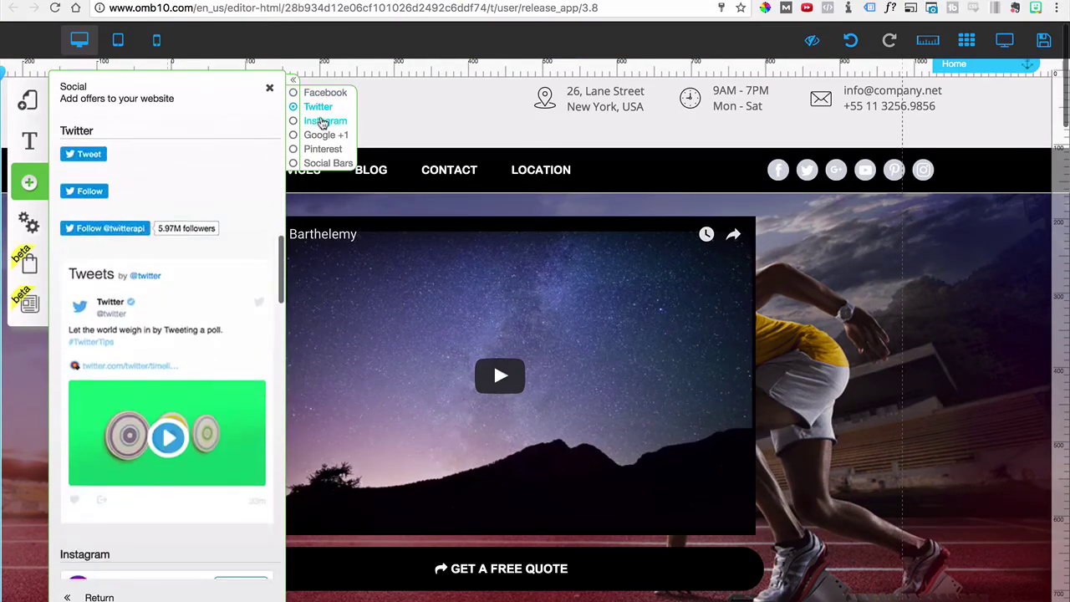
pyautogui.click(323, 122)
pyautogui.click(327, 135)
pyautogui.click(325, 148)
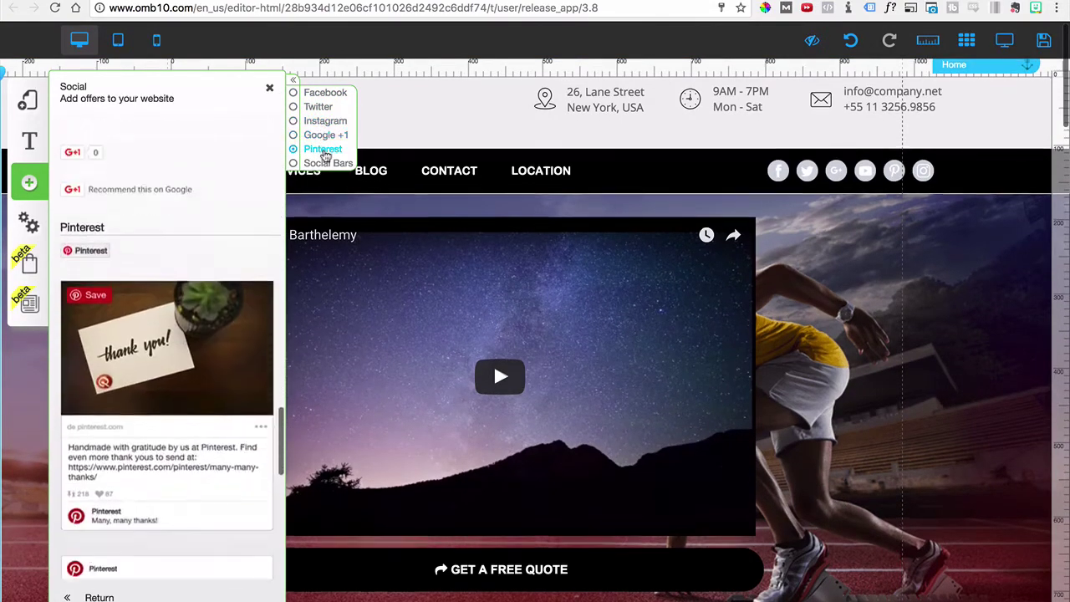
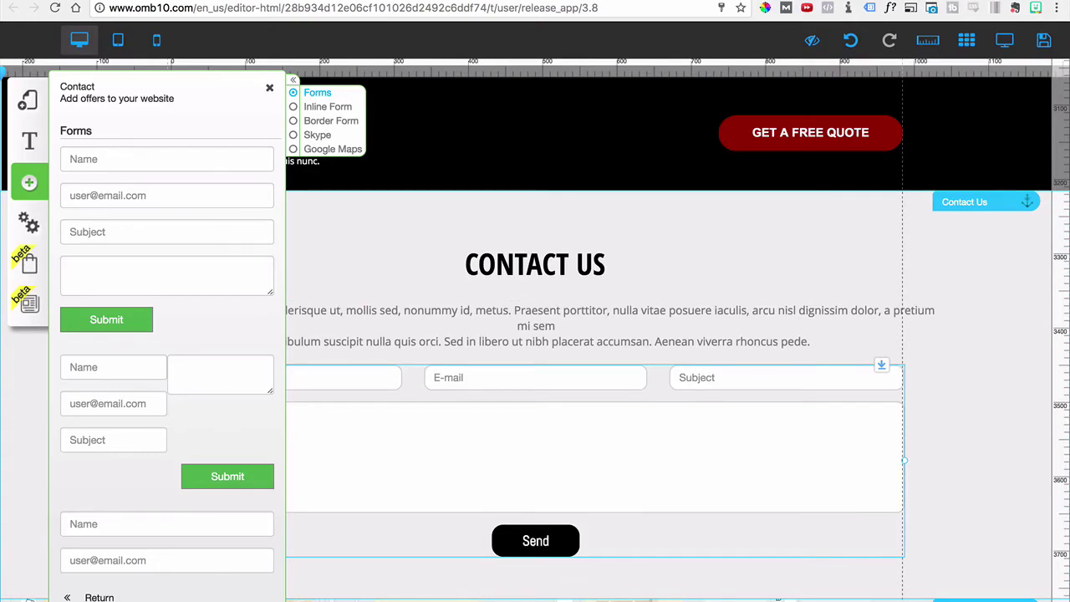
# Add a MailingBoss email marketing form using the Two Fields list and place it in the black band beside GET A FREE QUOTE
pyautogui.click(85, 595)
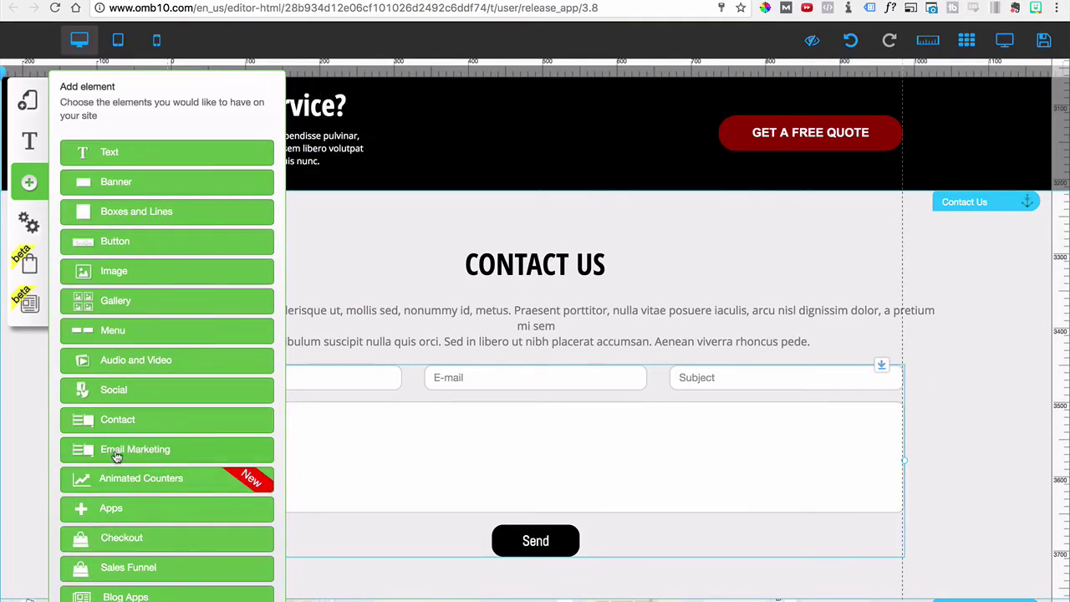
pyautogui.click(110, 457)
pyautogui.click(177, 298)
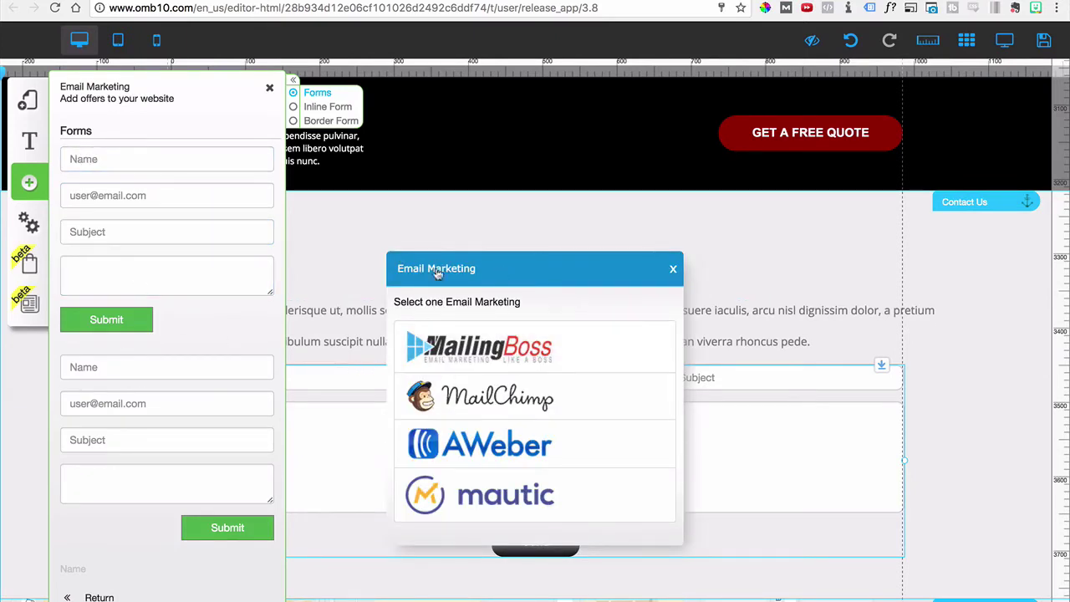
pyautogui.click(470, 369)
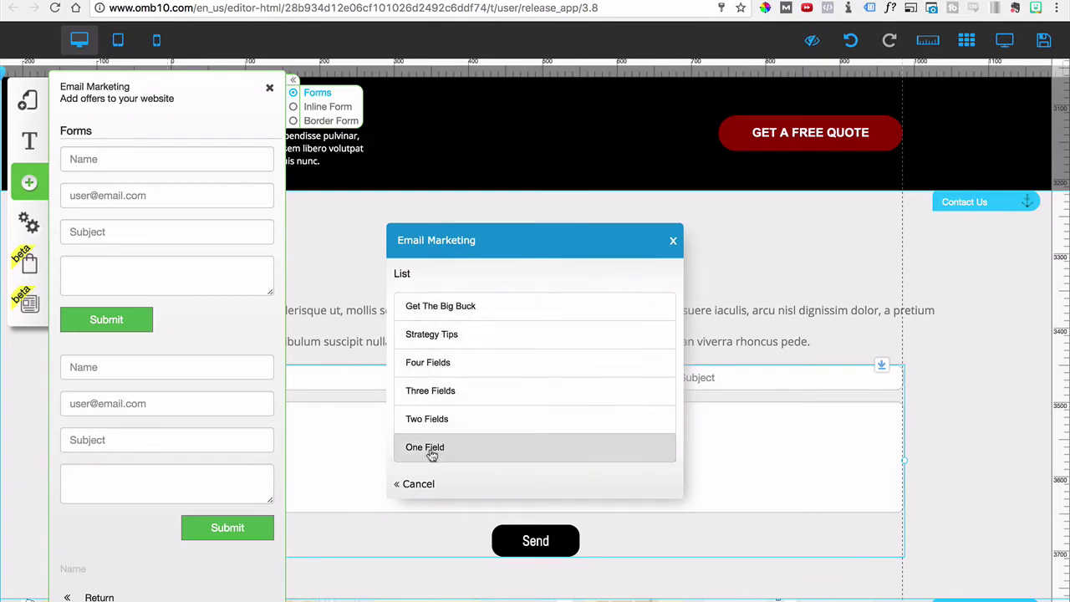
pyautogui.click(430, 420)
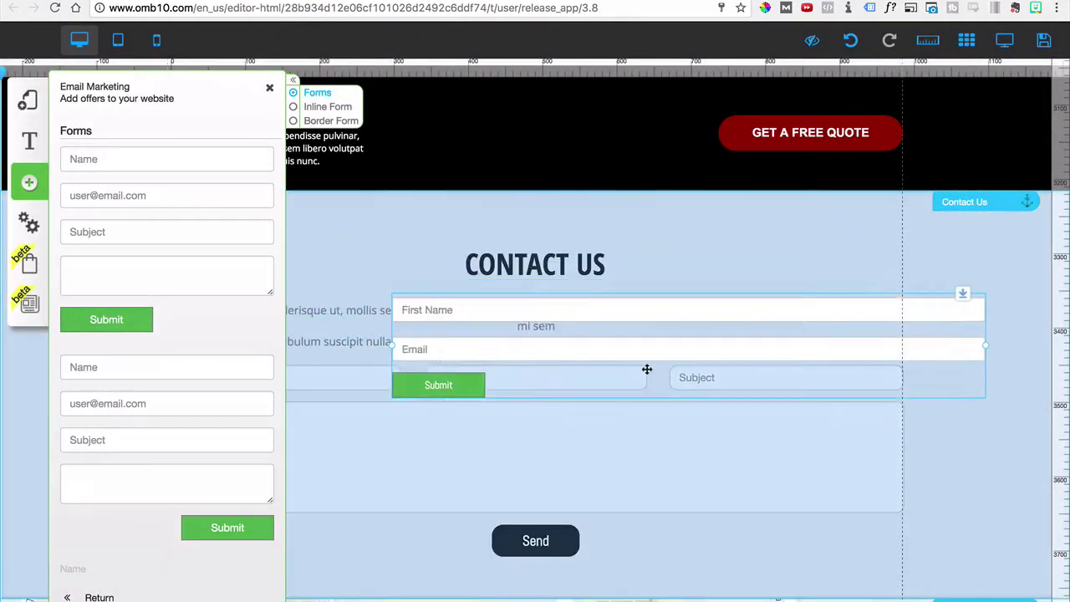
pyautogui.moveTo(647, 368); pyautogui.dragTo(611, 148)
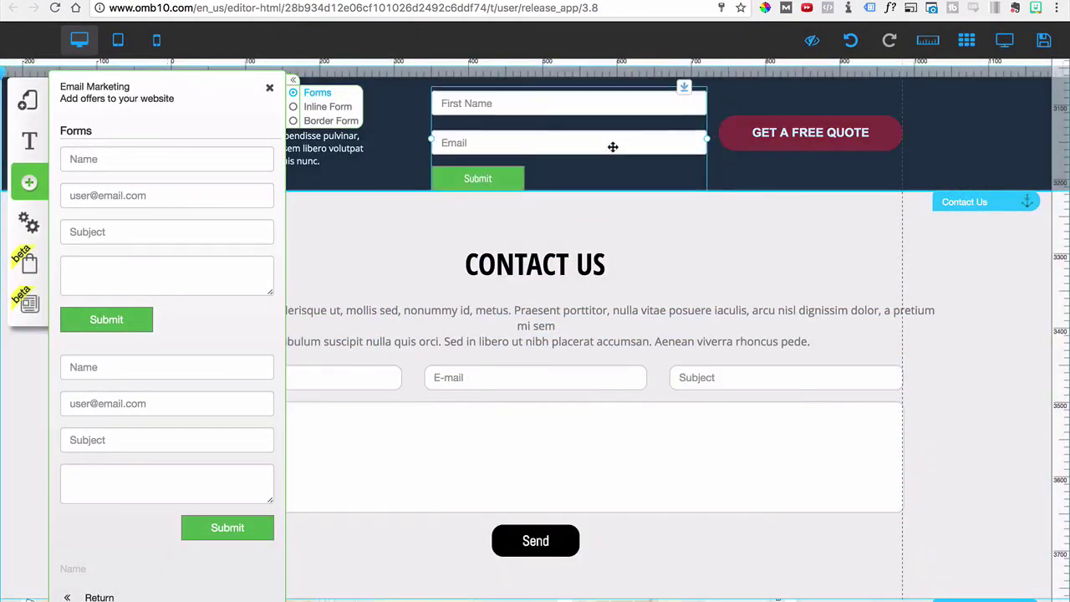
# Open the email form's appearance settings and examine the options of the Mailmkt_custom_2 style
pyautogui.scroll(2, 681, 293)
pyautogui.scroll(2, 680, 293)
pyautogui.click(630, 317)
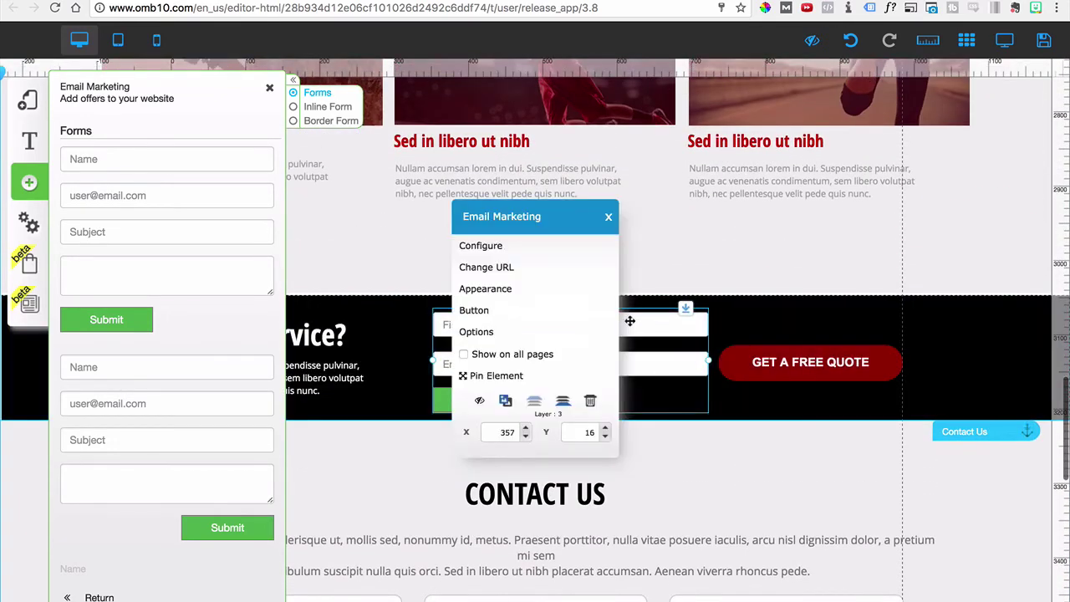
pyautogui.click(496, 290)
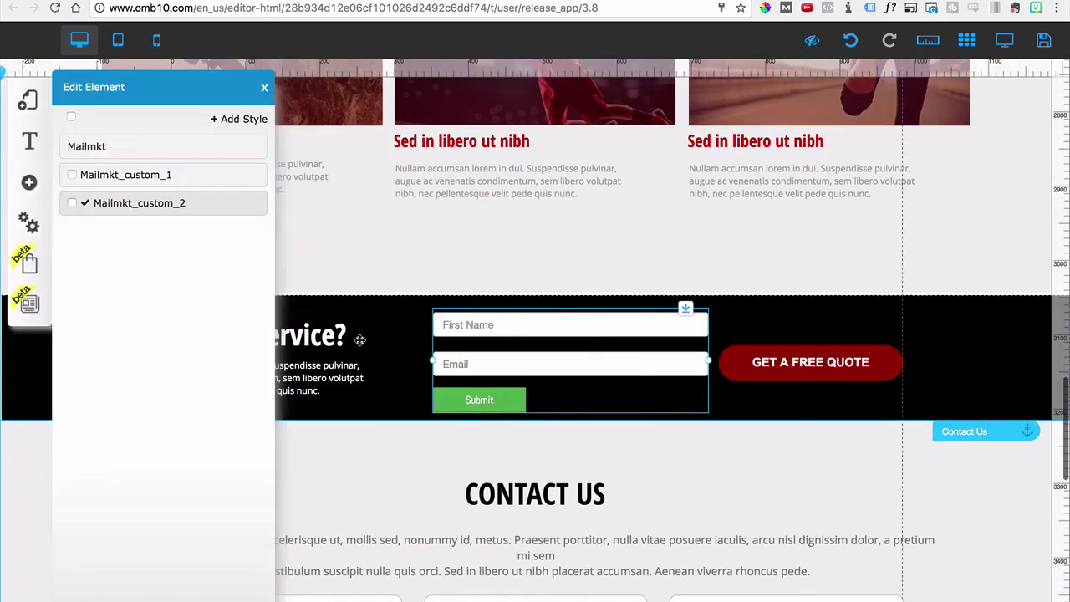
pyautogui.click(224, 204)
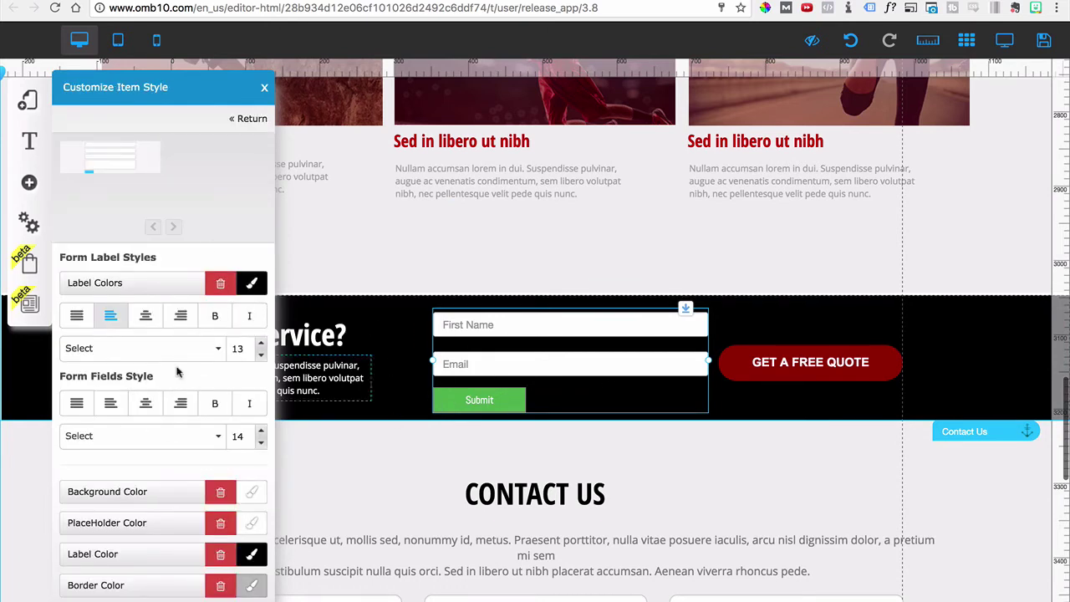
# Delete the email marketing form from the black band and leave its style settings
pyautogui.rightClick(669, 342)
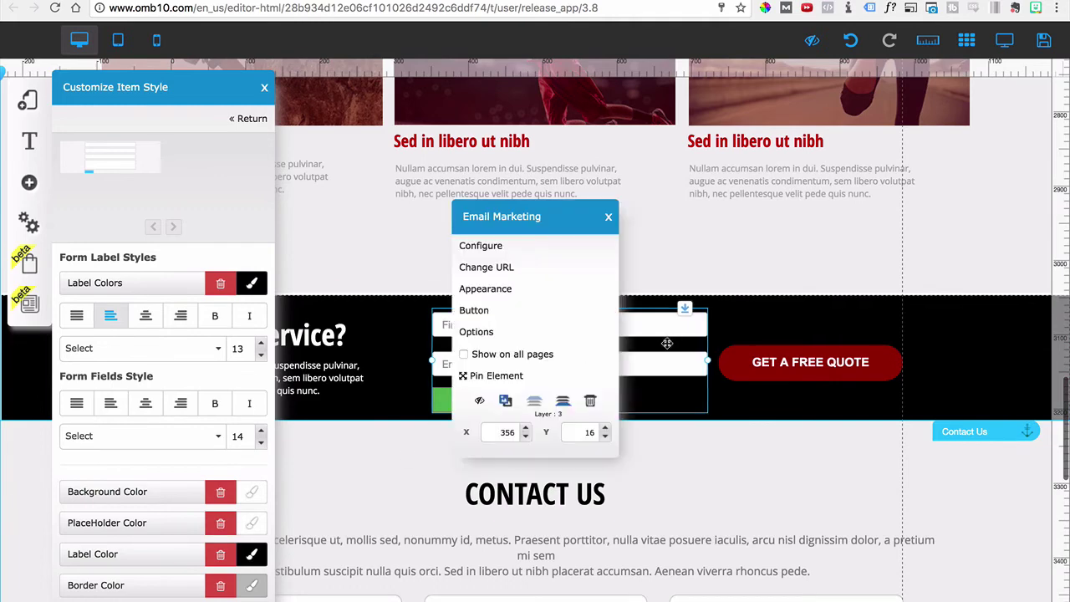
pyautogui.click(587, 406)
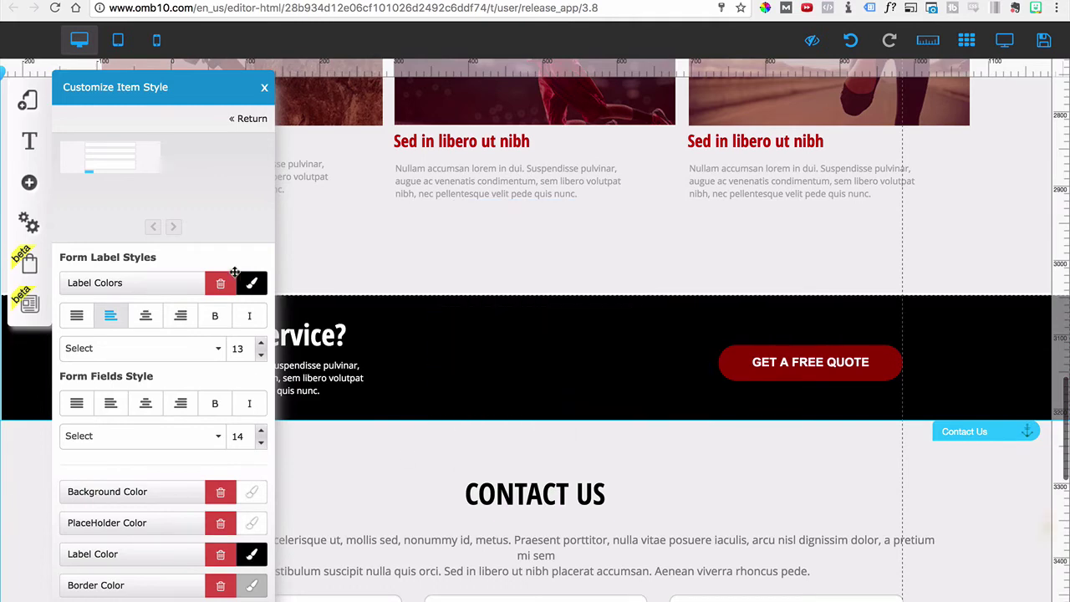
pyautogui.click(244, 118)
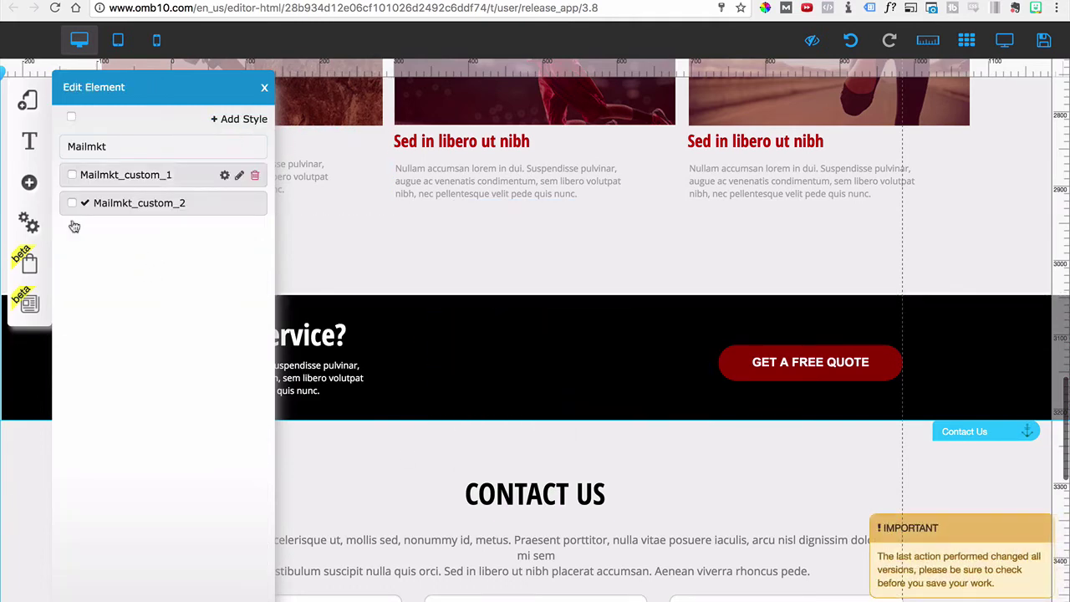
# Examine the addable Animated Counters elements, including the progress bars and charts, and return to the element categories
pyautogui.click(30, 182)
pyautogui.scroll(-2, 150, 403)
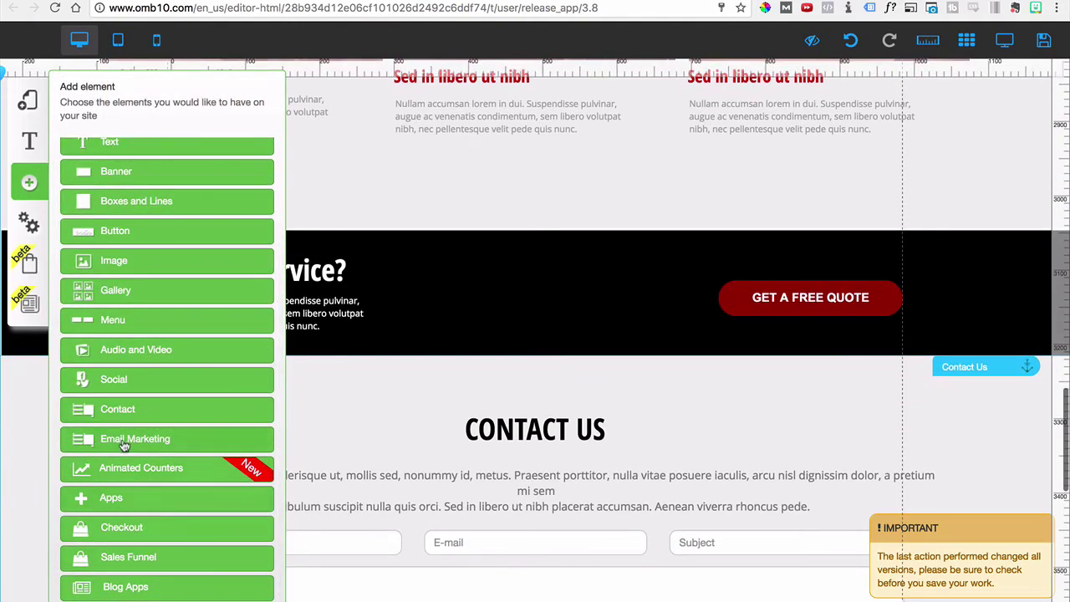
pyautogui.click(126, 473)
pyautogui.scroll(-5, 134, 485)
pyautogui.scroll(-10, 139, 466)
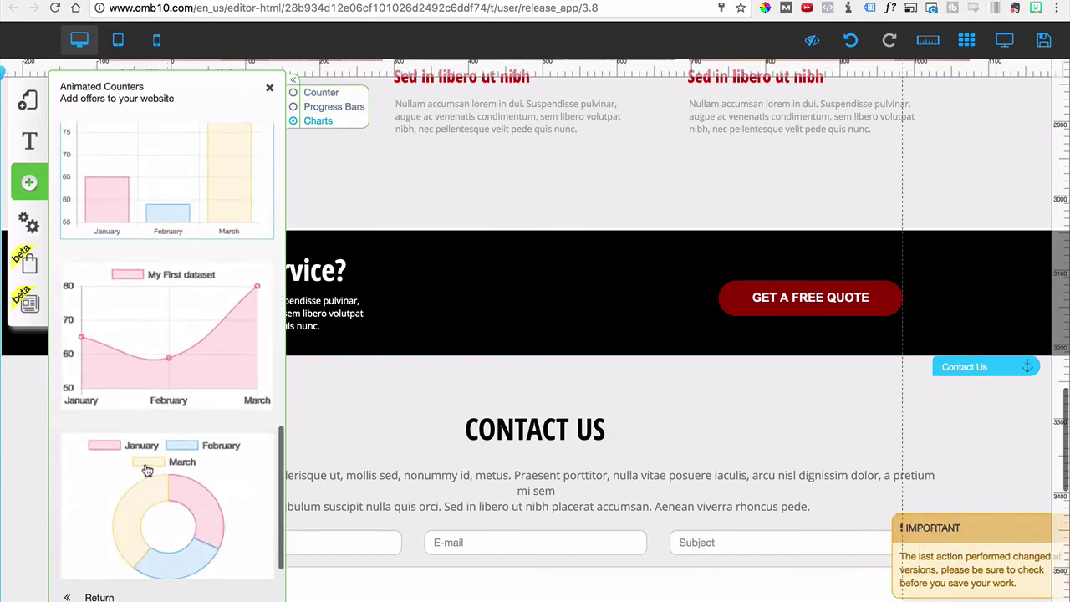
pyautogui.scroll(10, 129, 415)
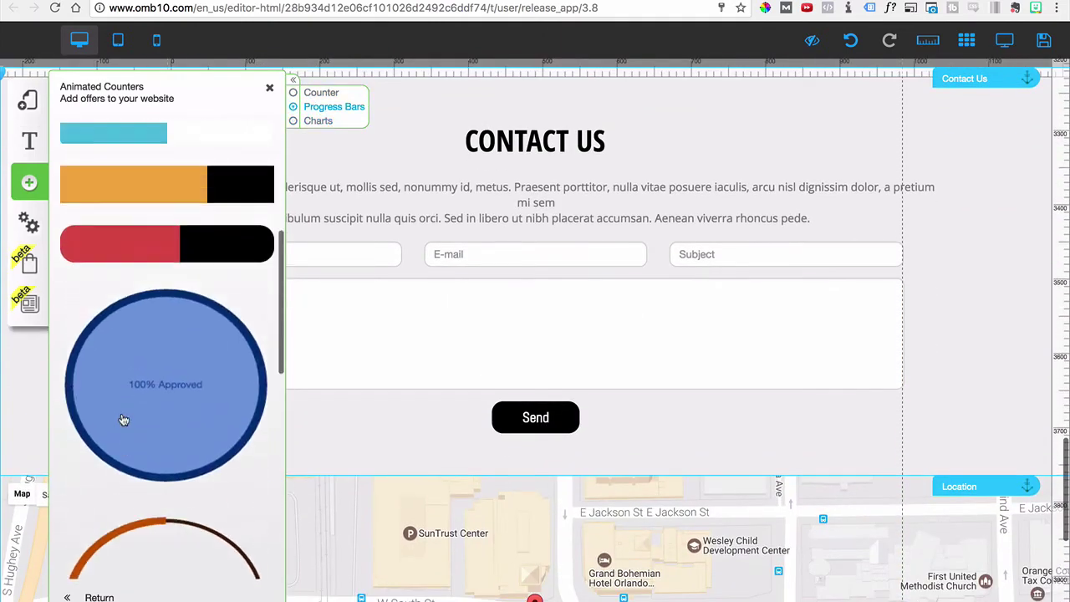
pyautogui.click(92, 597)
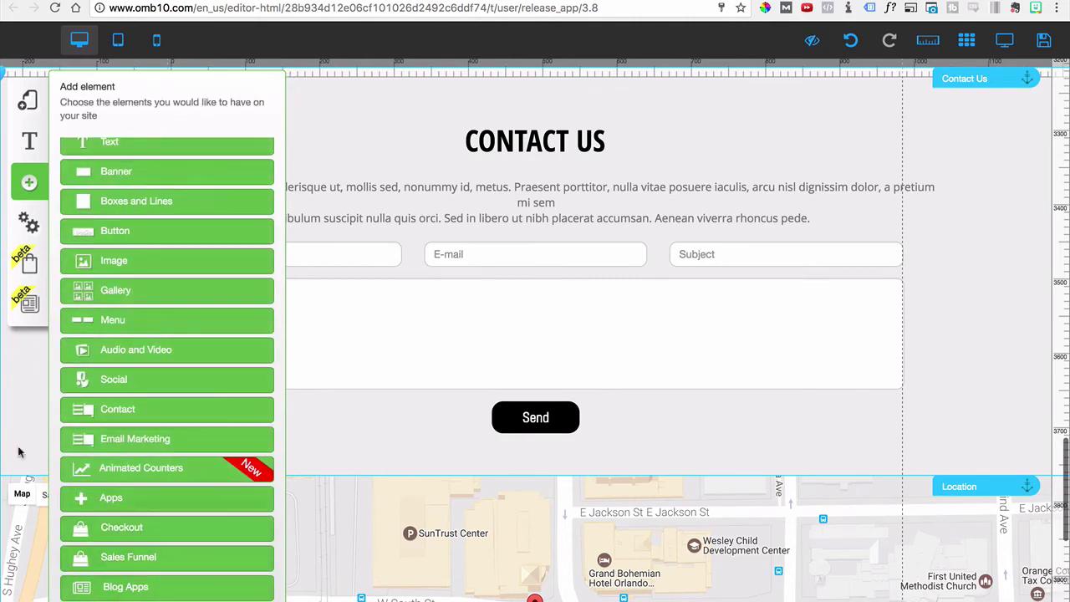
pyautogui.scroll(5, 134, 351)
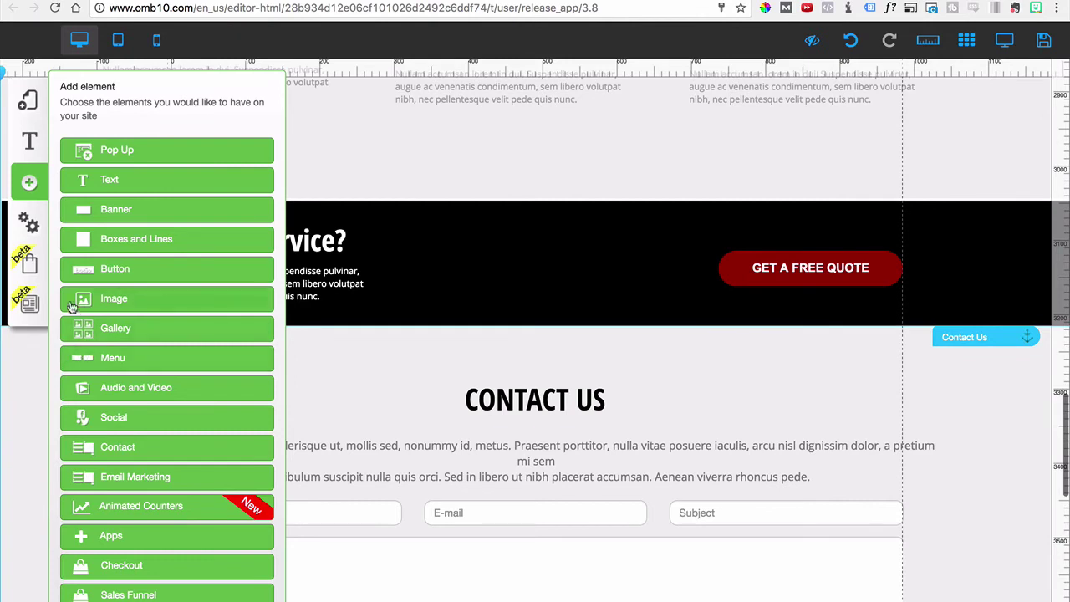
# Set the site's app language to en_US and save the setting
pyautogui.click(33, 234)
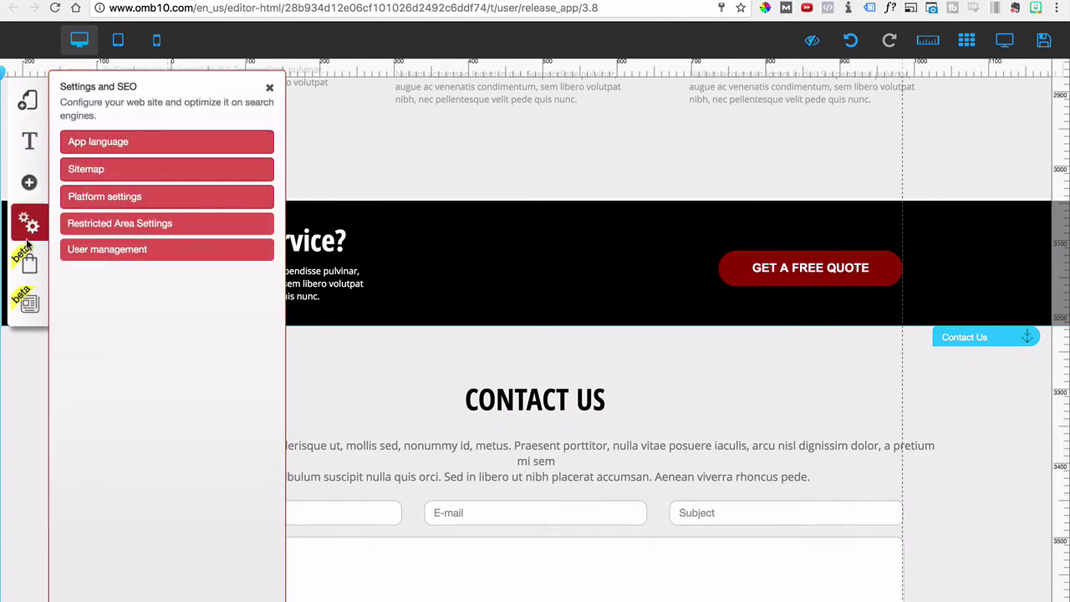
pyautogui.click(98, 142)
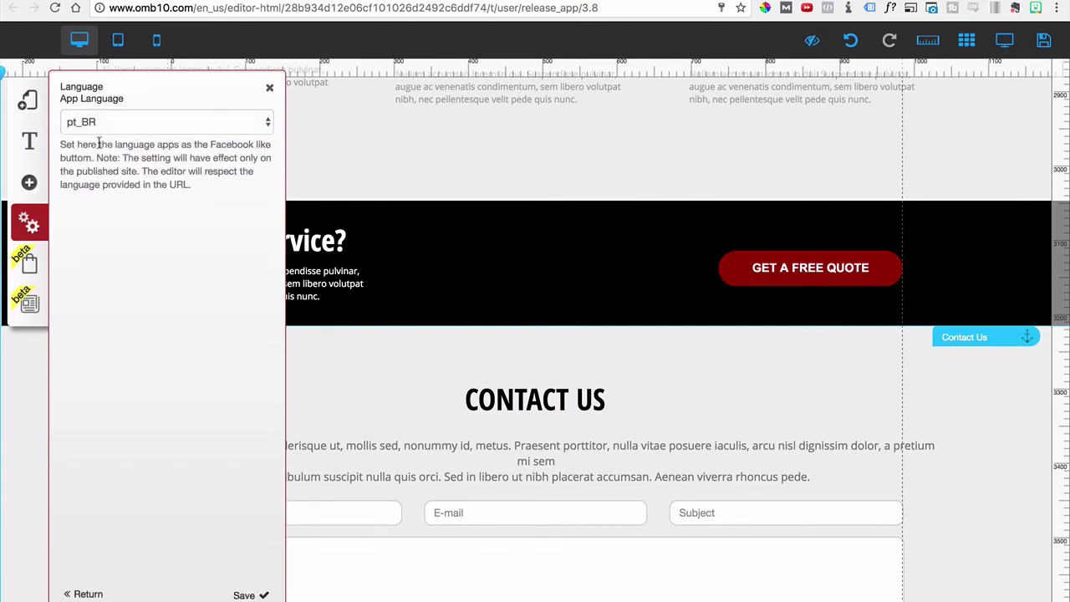
pyautogui.click(96, 128)
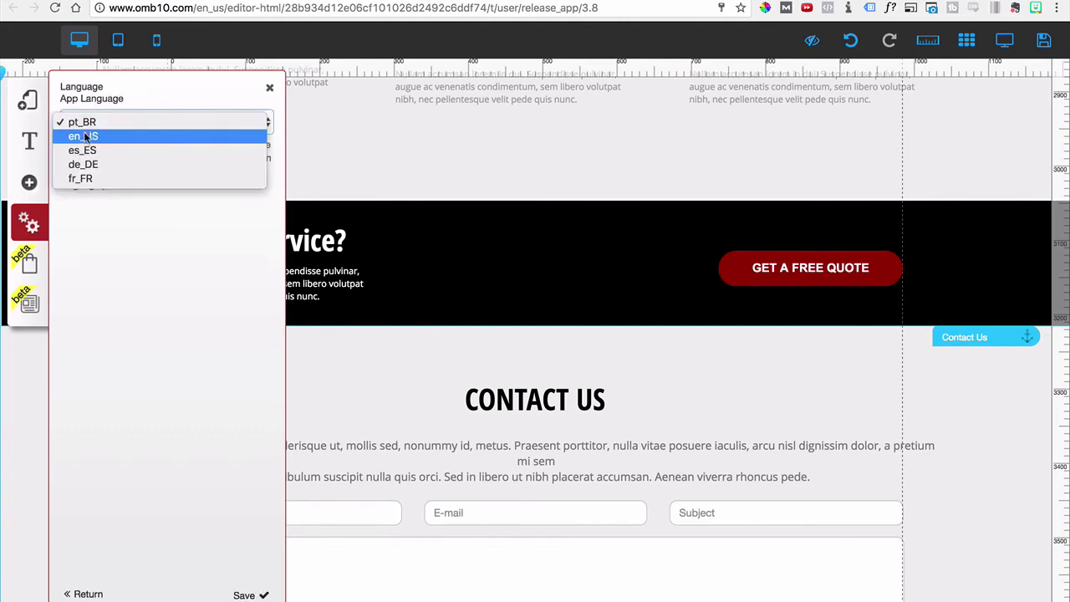
pyautogui.click(86, 138)
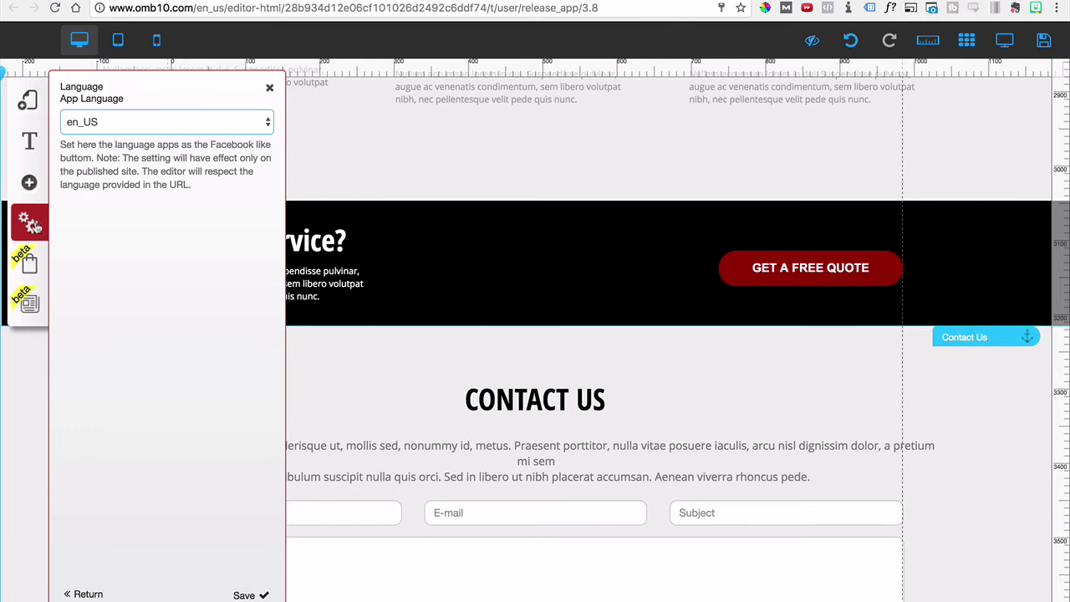
pyautogui.click(90, 132)
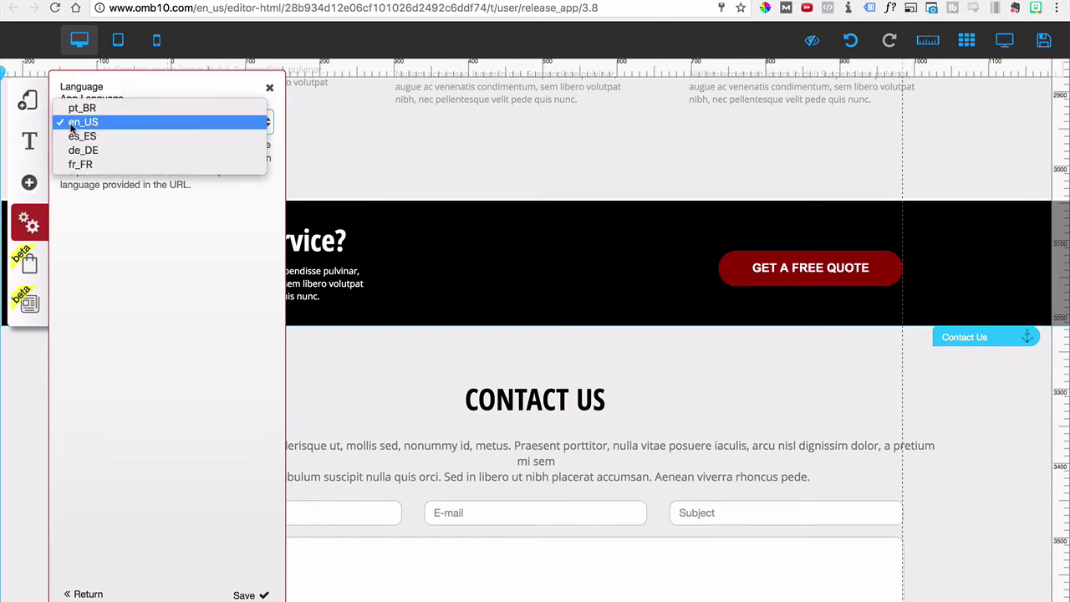
pyautogui.click(32, 229)
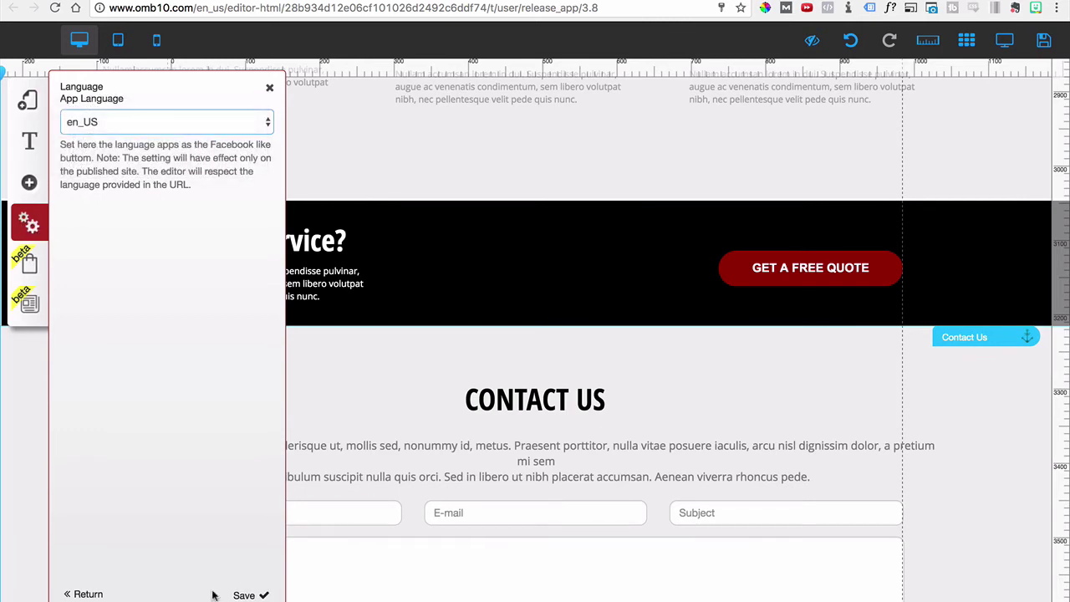
pyautogui.click(249, 595)
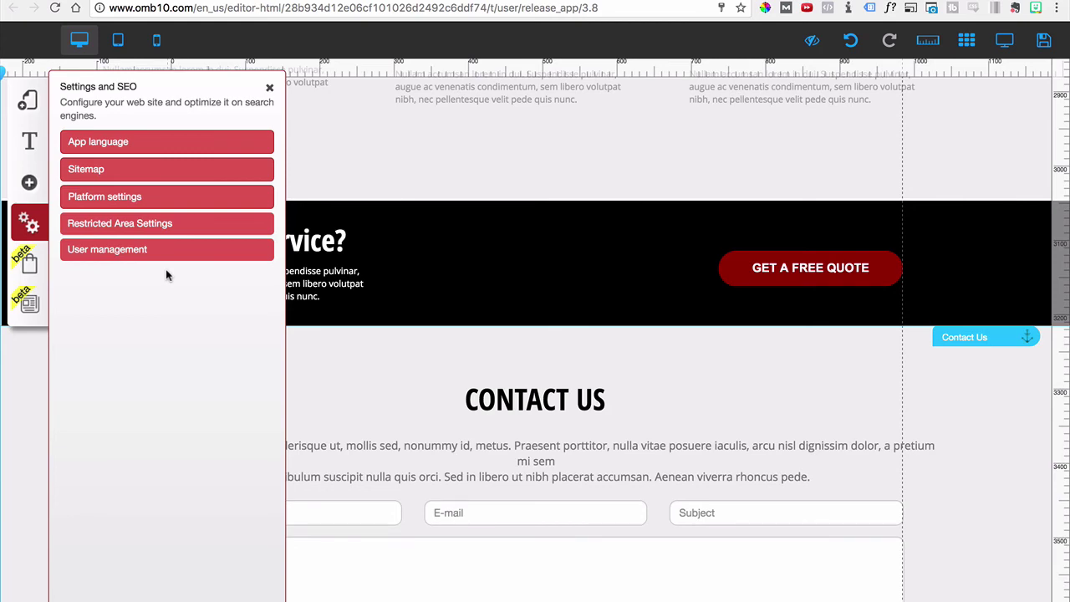
# Look through the user management, Checkout and My Blog options, close them, and return to the hero section
pyautogui.click(132, 248)
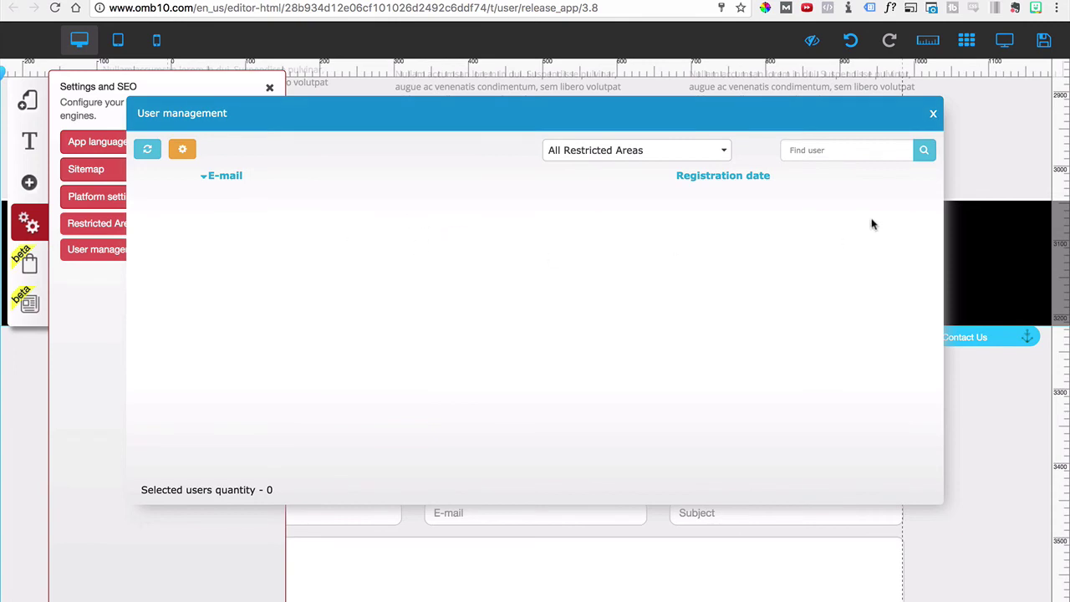
pyautogui.click(935, 118)
pyautogui.click(33, 265)
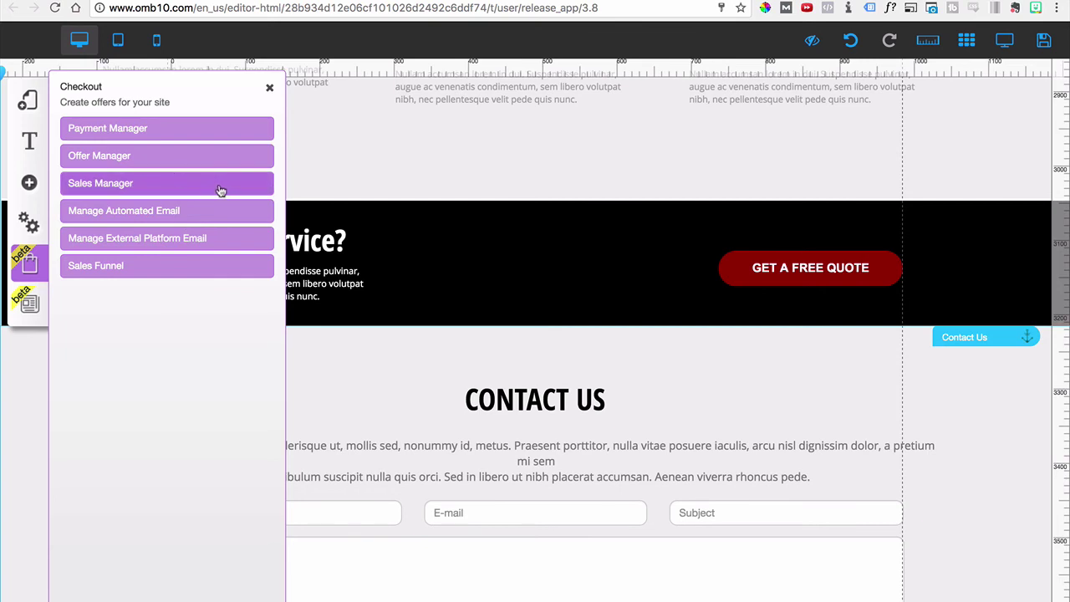
pyautogui.click(26, 304)
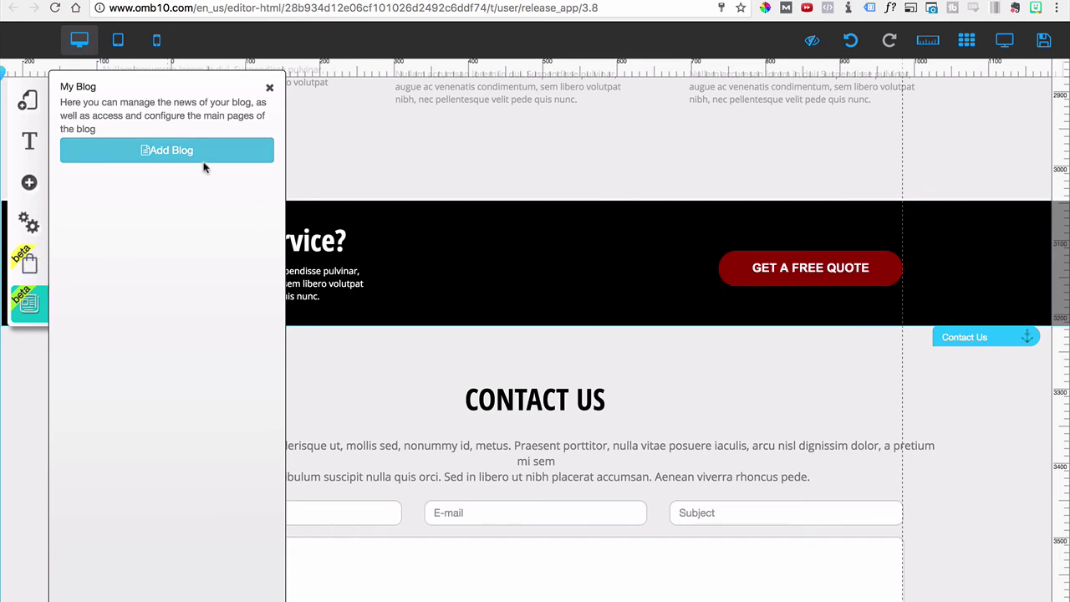
pyautogui.click(269, 87)
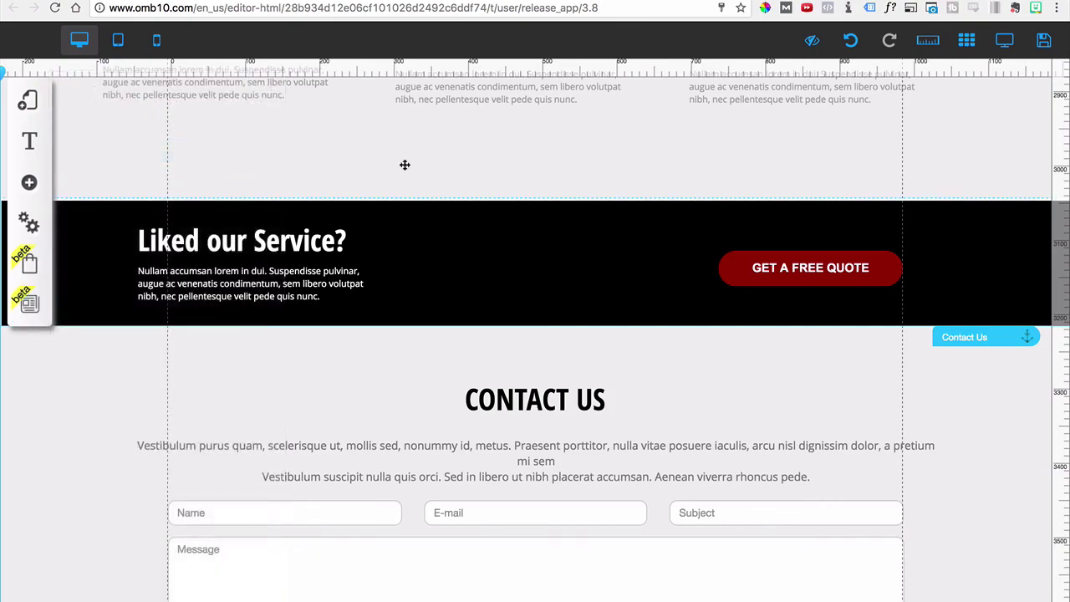
pyautogui.scroll(3, 401, 185)
pyautogui.scroll(15, 402, 185)
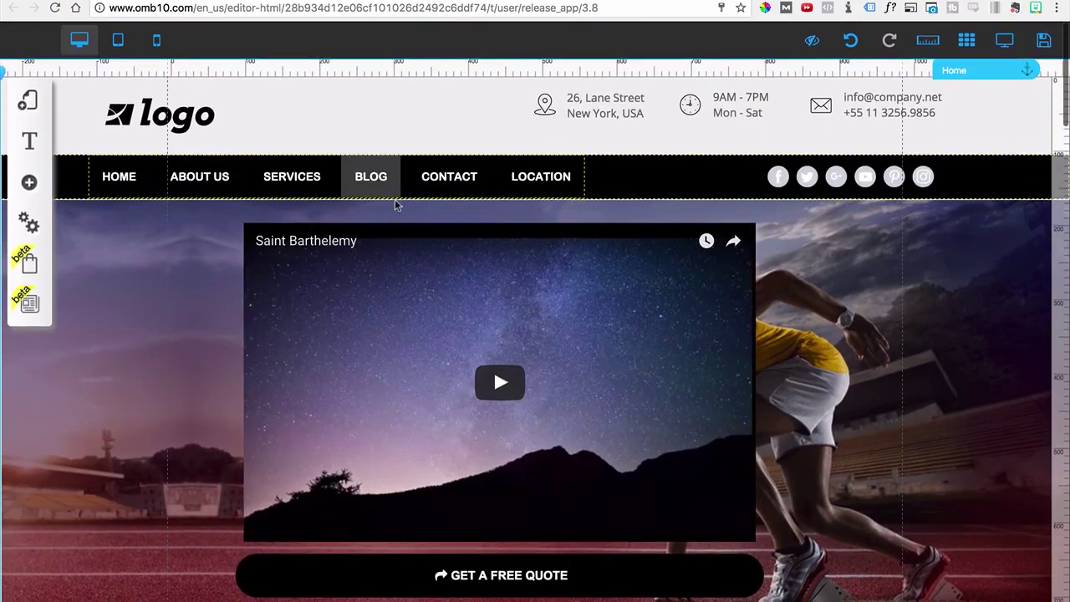